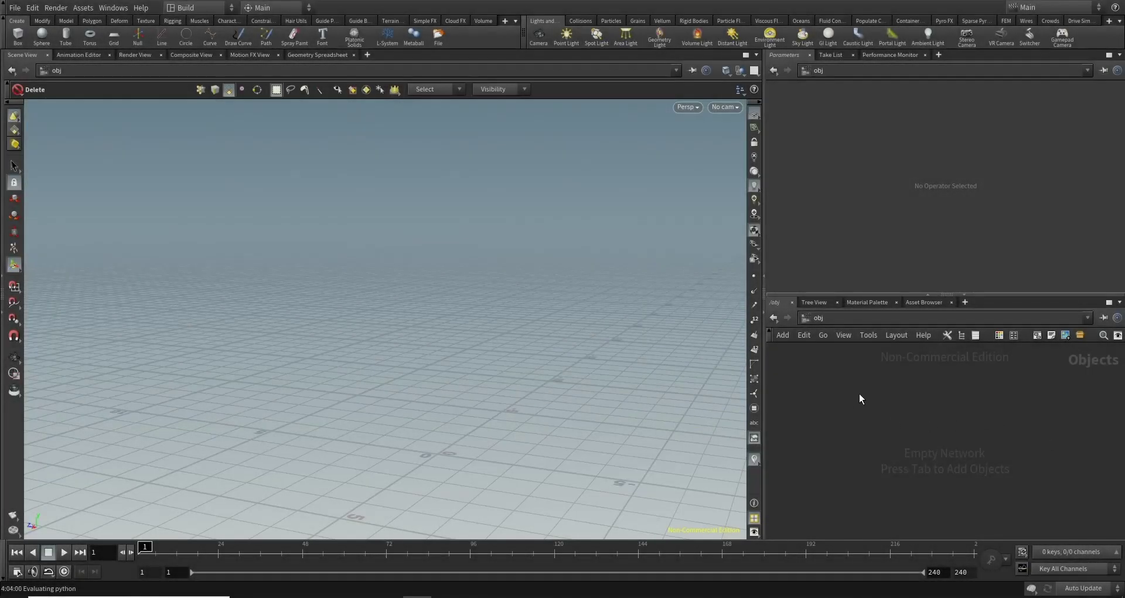
# Add a Geometry object, geo1, to the /obj network
pyautogui.press('Tab')
pyautogui.write('geo')
pyautogui.press('Return')
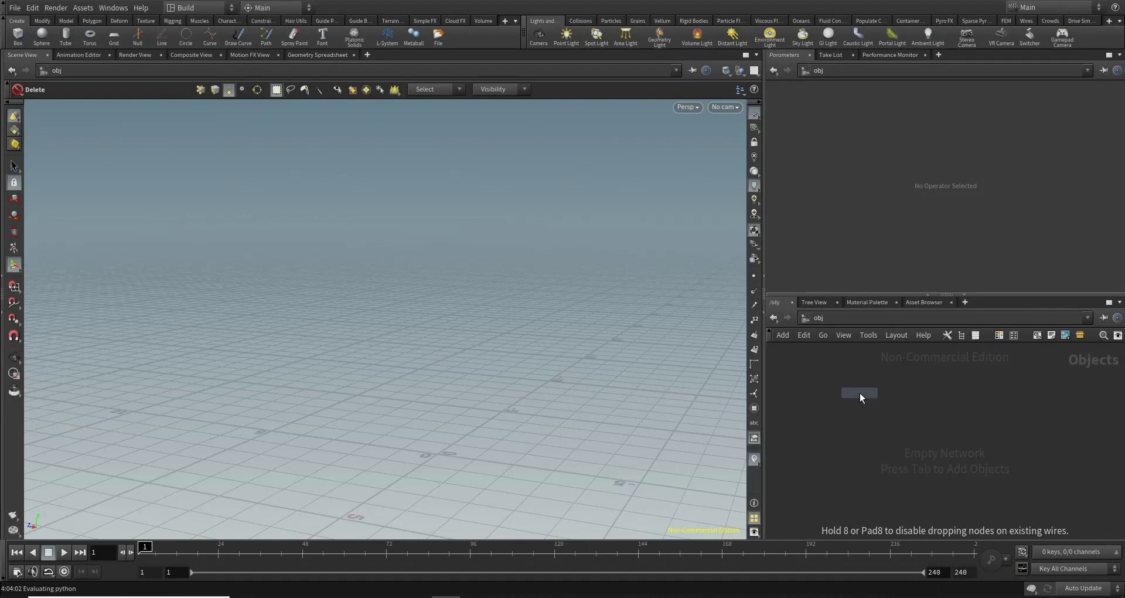
pyautogui.click(859, 394)
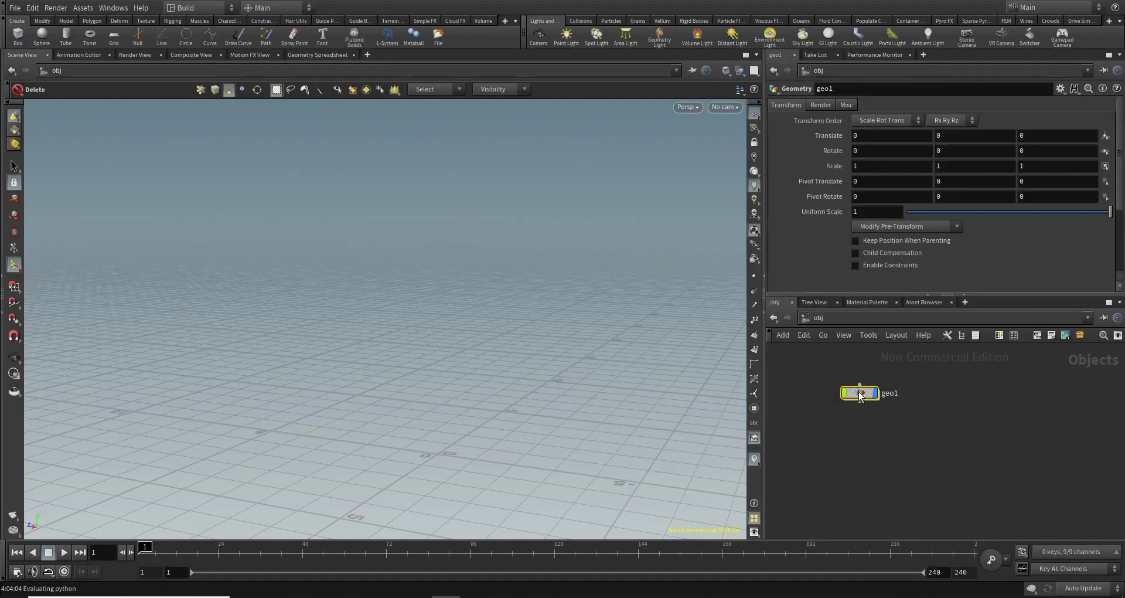
# Inside geo1, add a File node and browse for its geometry file
pyautogui.doubleClick(888, 394)
pyautogui.press('Tab')
pyautogui.write('file')
pyautogui.press('Return')
pyautogui.click(887, 394)
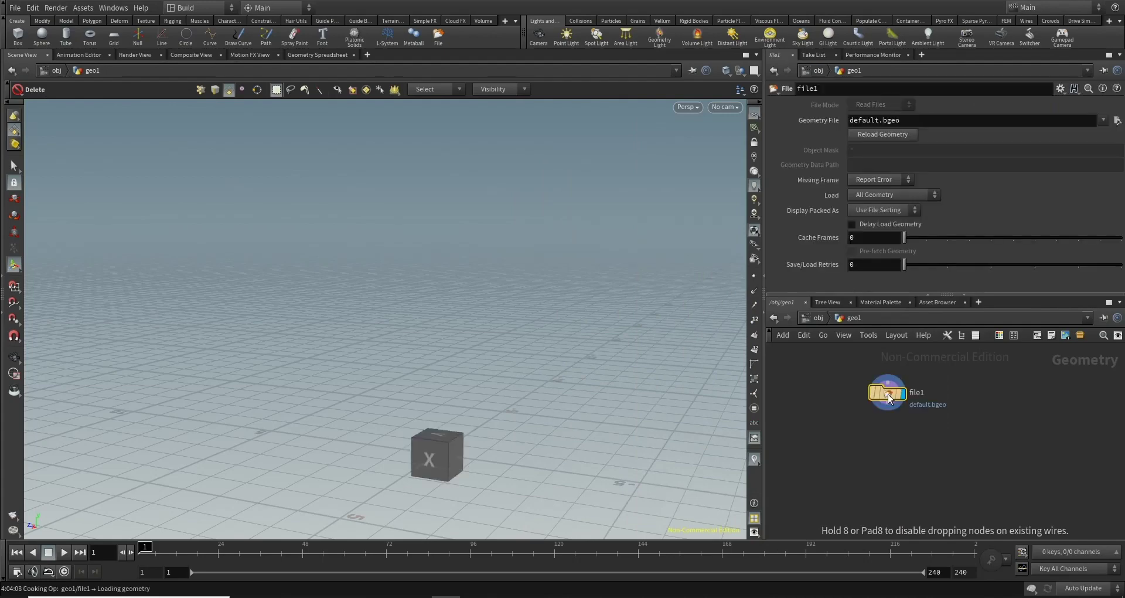
pyautogui.click(1113, 120)
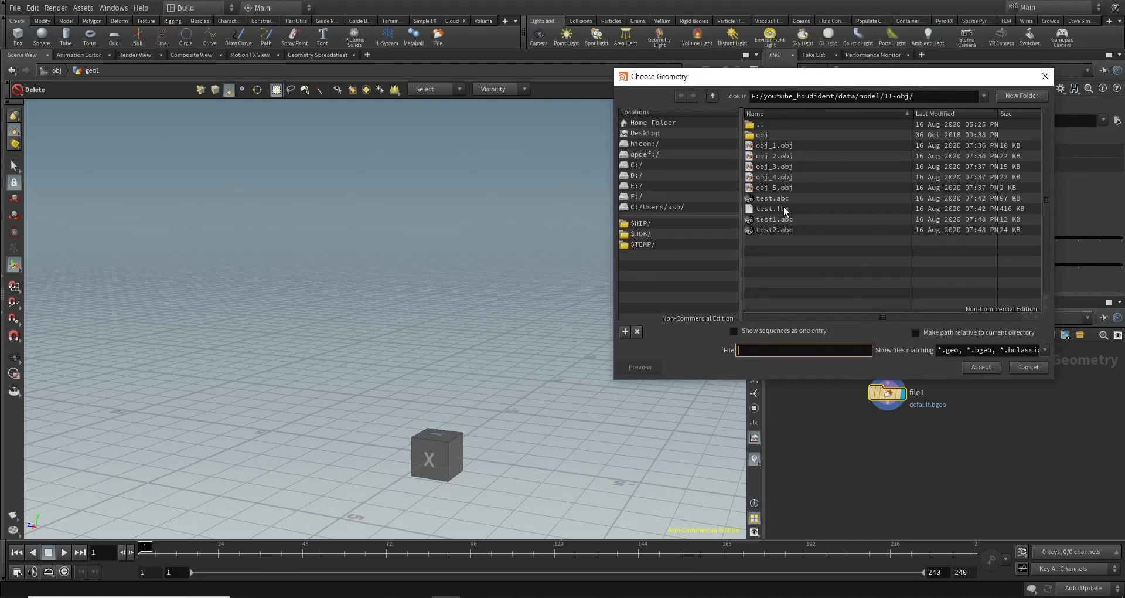
# Load test.abc into the File node and orbit around the loaded watchtower
pyautogui.click(782, 199)
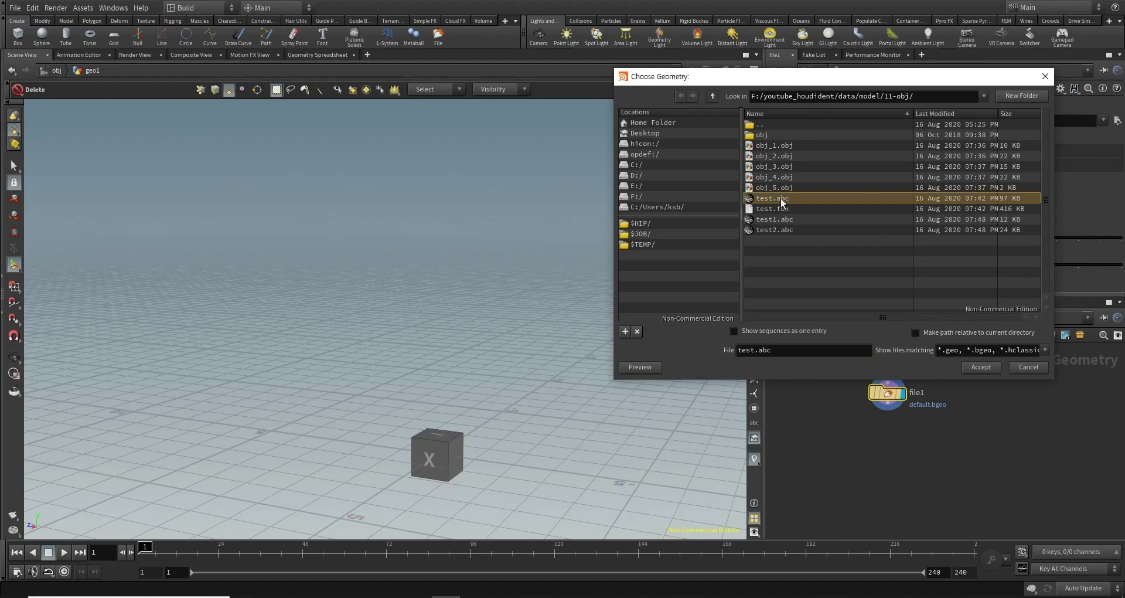
pyautogui.doubleClick(781, 199)
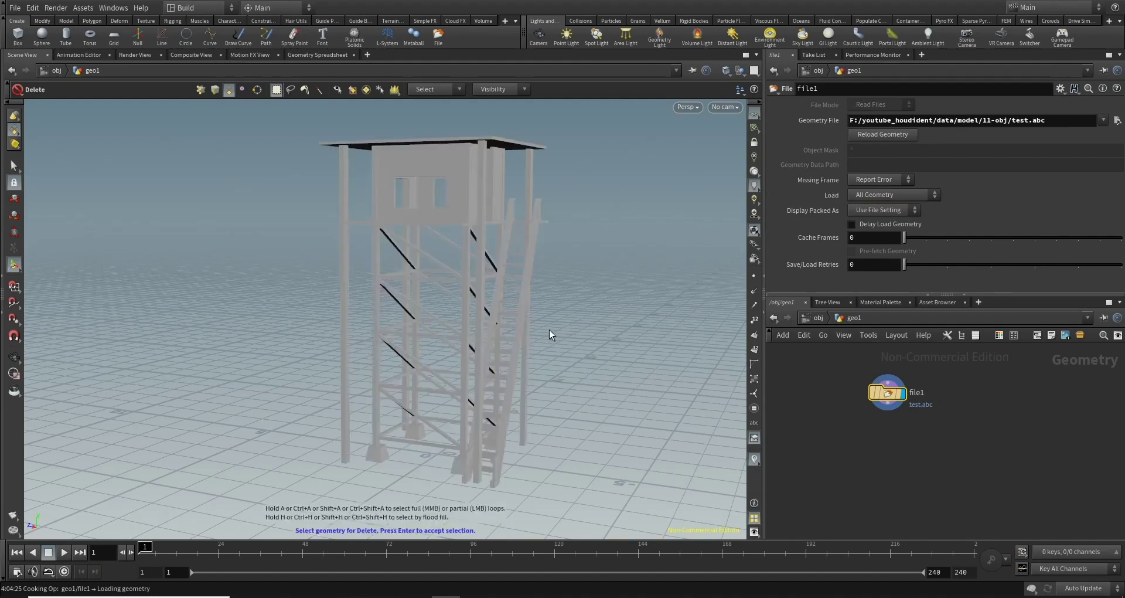
pyautogui.press('Escape')
pyautogui.moveTo(558, 339)
pyautogui.mouseDown()
pyautogui.moveTo(492, 324)
pyautogui.moveTo(449, 356)
pyautogui.moveTo(492, 341)
pyautogui.mouseUp()
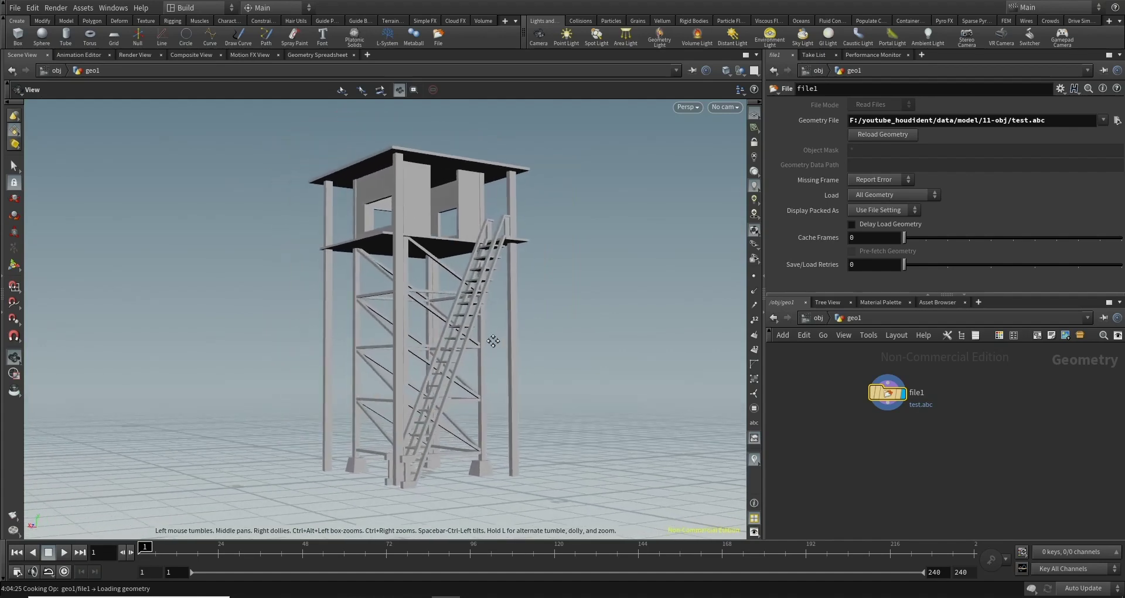
pyautogui.press('Delete')
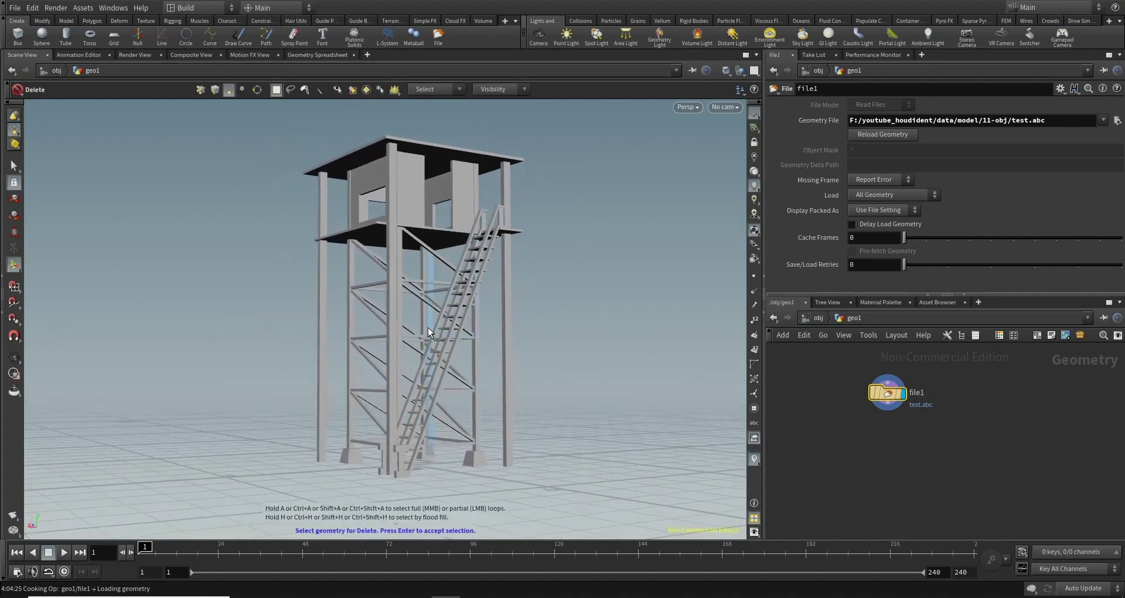
# Switch to the /mat network and add a Principled Shader node
pyautogui.click(818, 322)
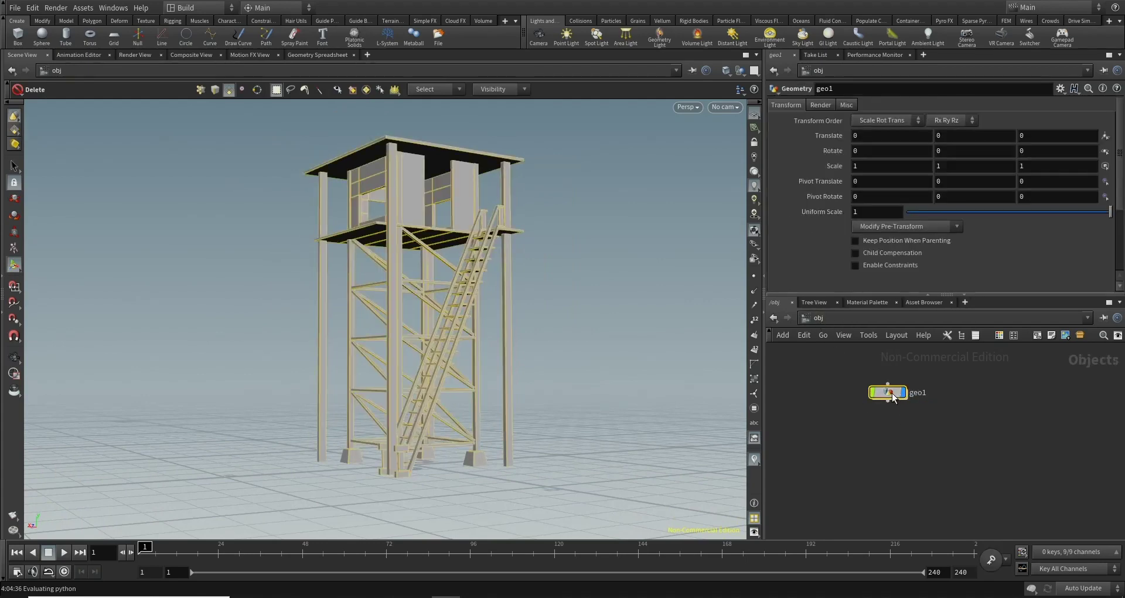
pyautogui.click(828, 317)
pyautogui.click(852, 356)
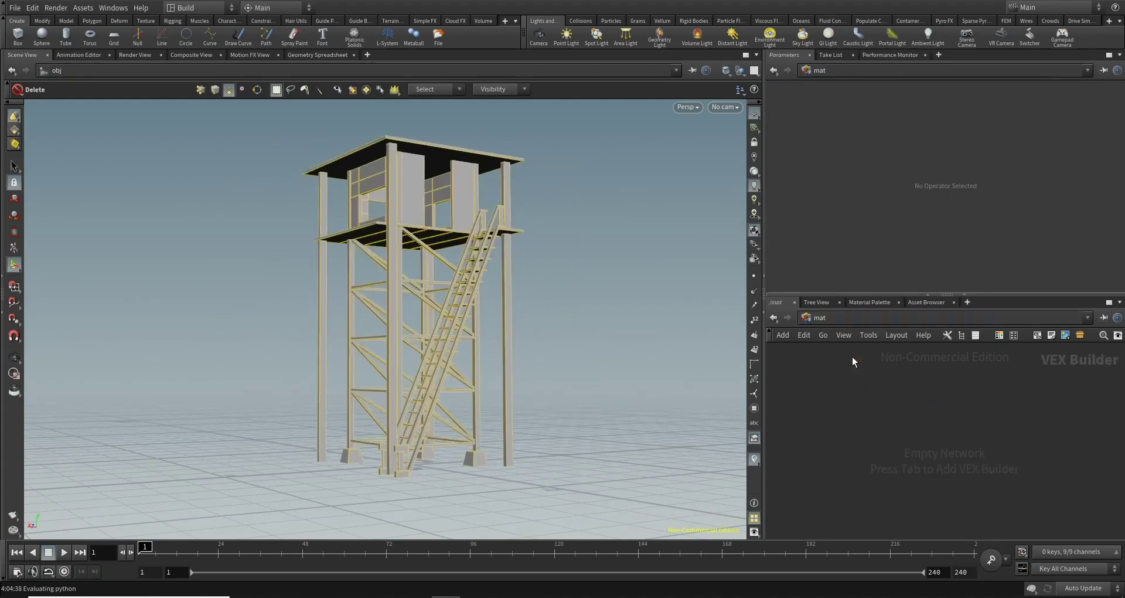
pyautogui.press('Tab')
pyautogui.write('principled')
pyautogui.press('Down')
pyautogui.press('Return')
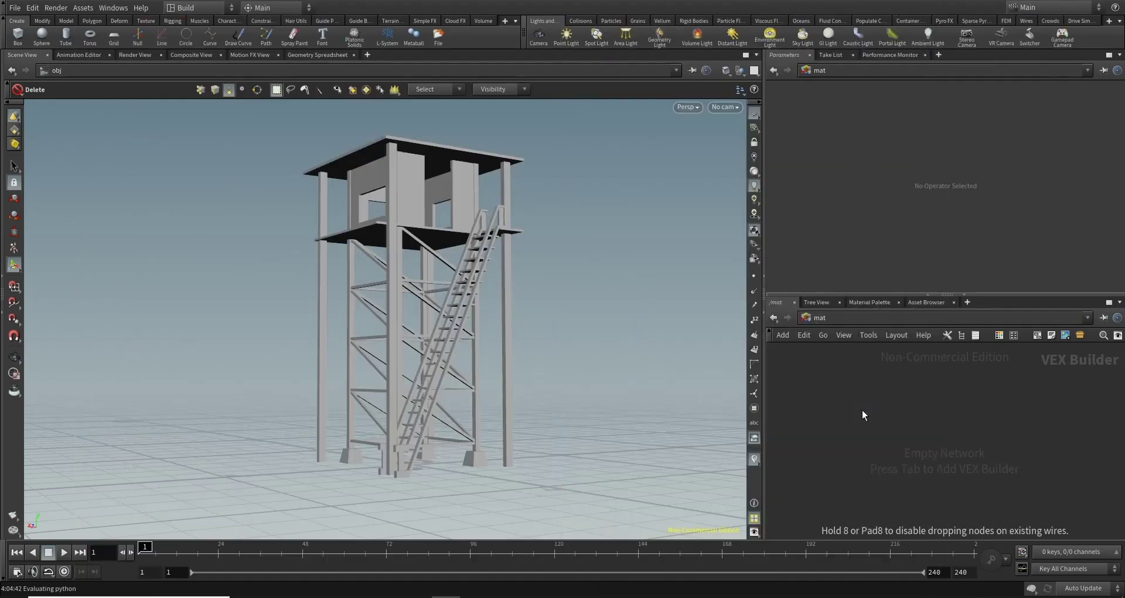
pyautogui.click(863, 411)
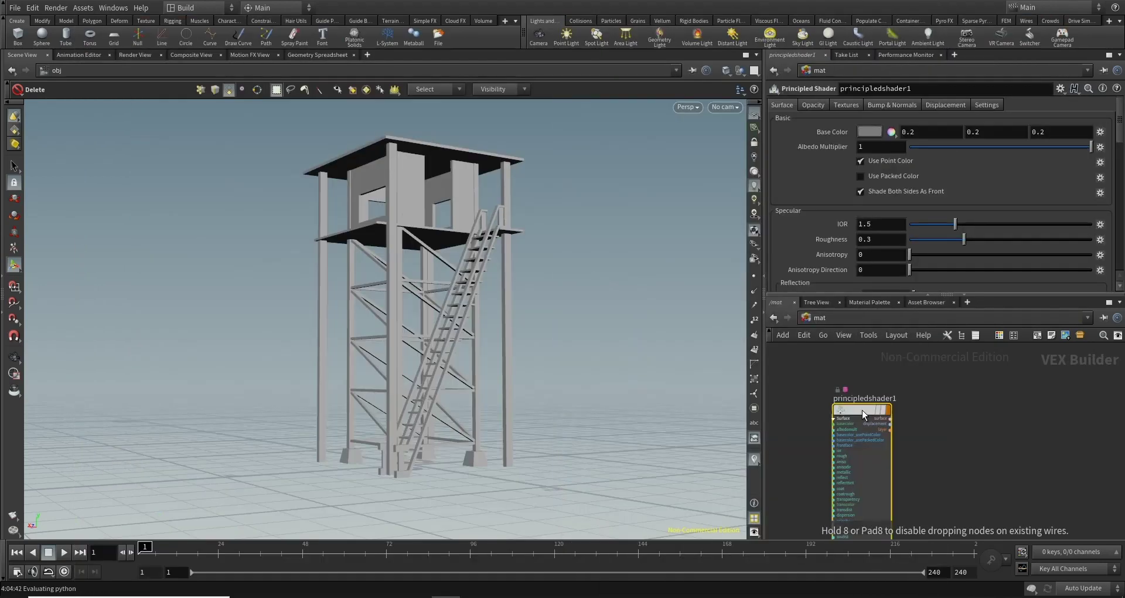
# Apply the Gold Paint preset, giving base colour 0.93049, 0.753455, 0.392597
pyautogui.click(1060, 88)
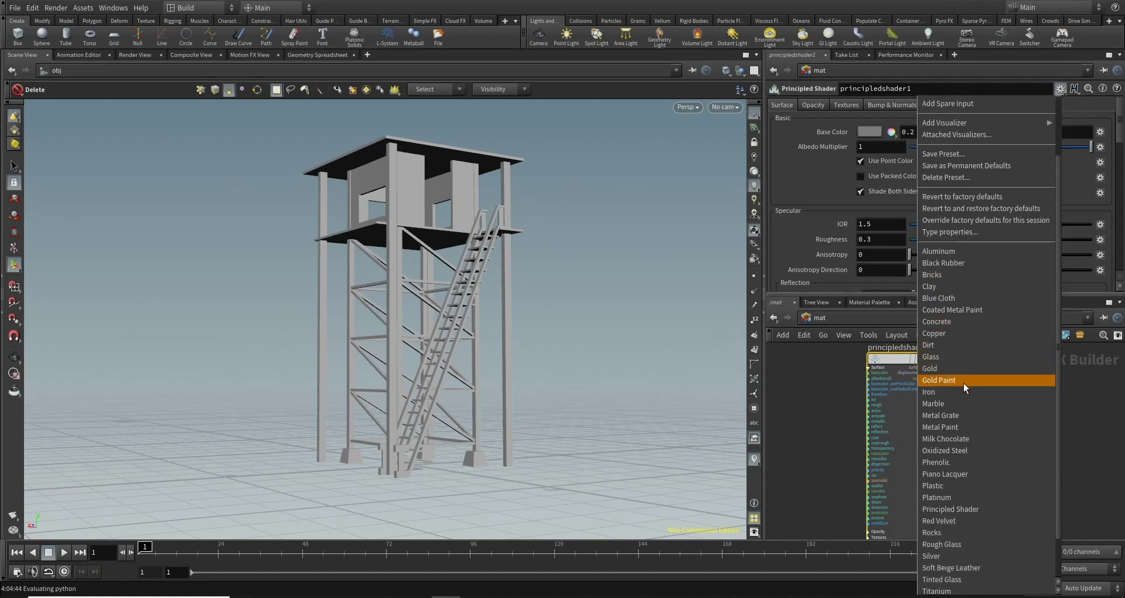
pyautogui.scroll(-1, 964, 402)
pyautogui.scroll(-1, 968, 436)
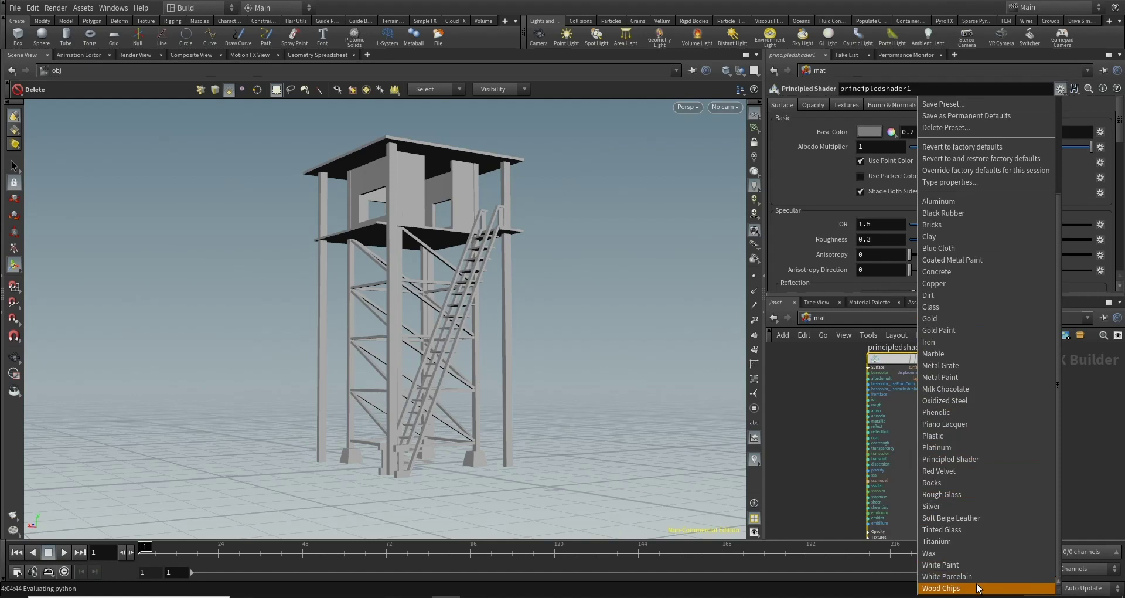
pyautogui.scroll(1, 957, 454)
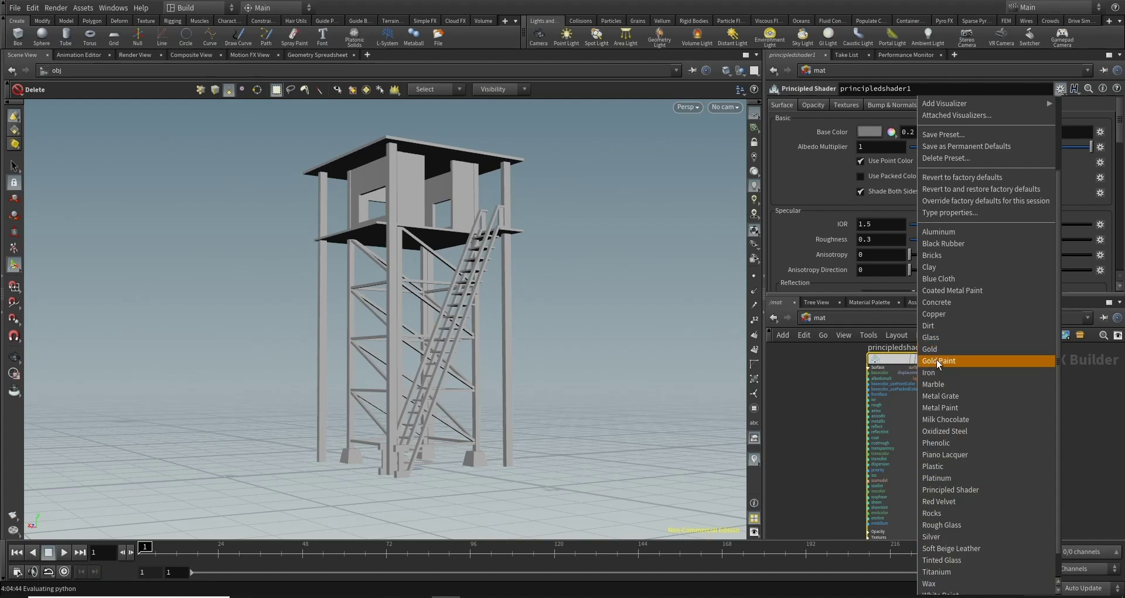
pyautogui.click(936, 353)
pyautogui.moveTo(907, 401); pyautogui.dragTo(911, 434)
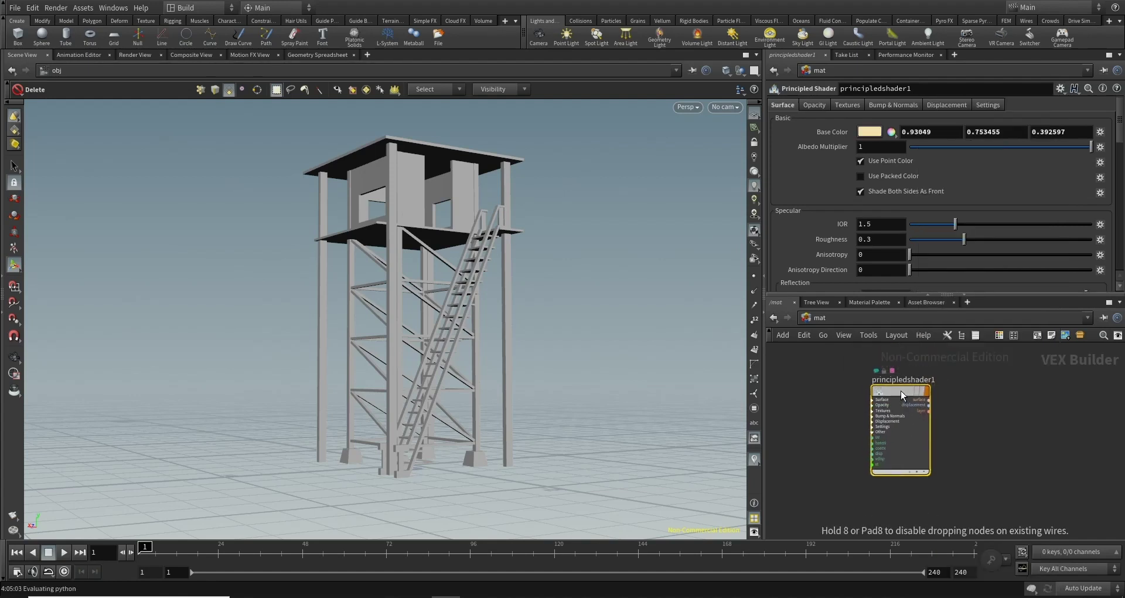
# Back in /obj, set geo1's material to /mat/principledshader1
pyautogui.click(838, 318)
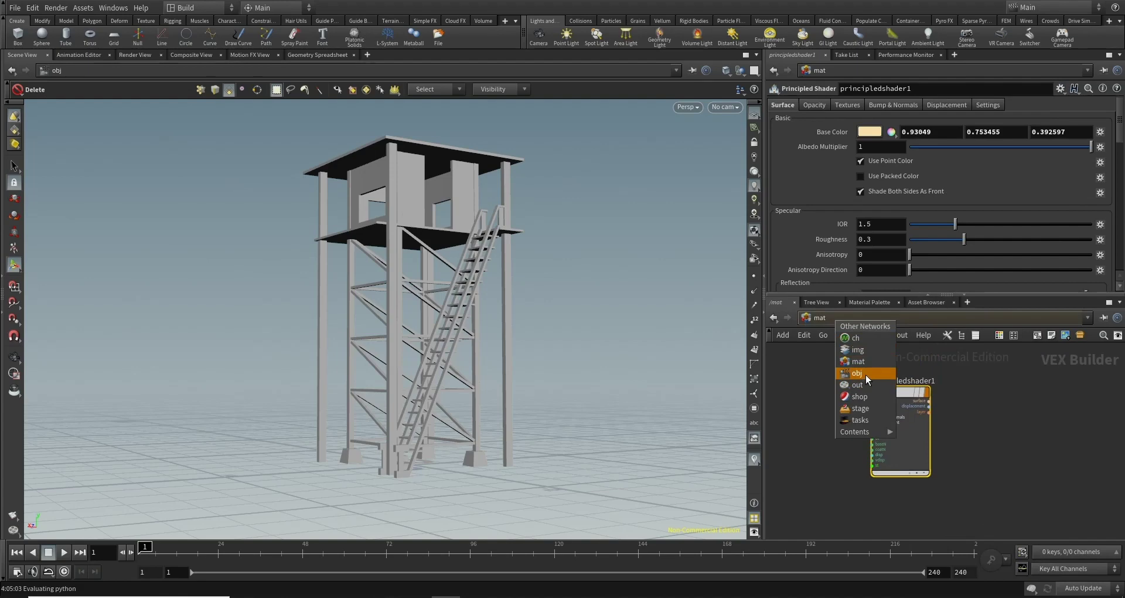
pyautogui.click(866, 374)
pyautogui.click(823, 105)
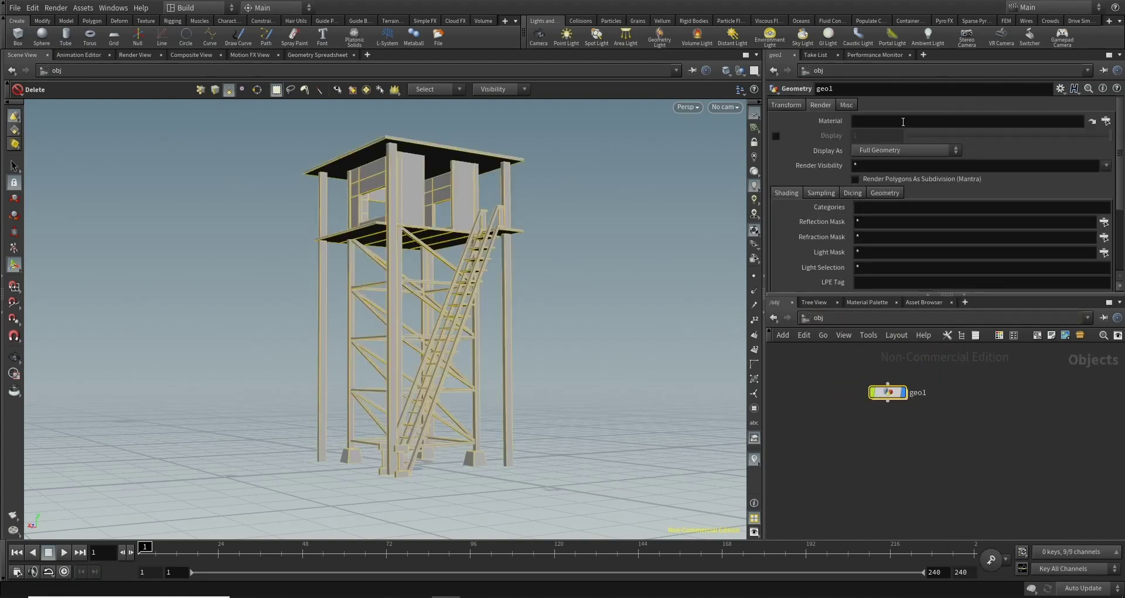
pyautogui.click(1105, 120)
pyautogui.click(991, 51)
pyautogui.doubleClick(1041, 60)
# Orbit around the gold tower and add a camera from the current view
pyautogui.press('Escape')
pyautogui.moveTo(519, 370)
pyautogui.mouseDown()
pyautogui.moveTo(546, 398)
pyautogui.moveTo(495, 363)
pyautogui.moveTo(500, 304)
pyautogui.mouseUp()
pyautogui.press('Escape')
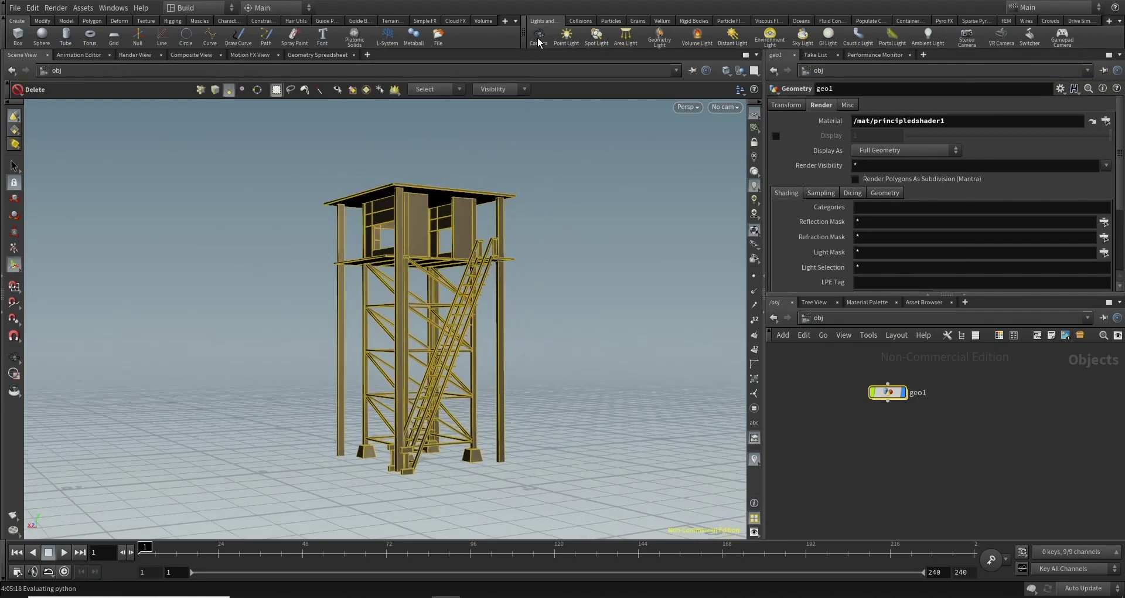
pyautogui.click(538, 39)
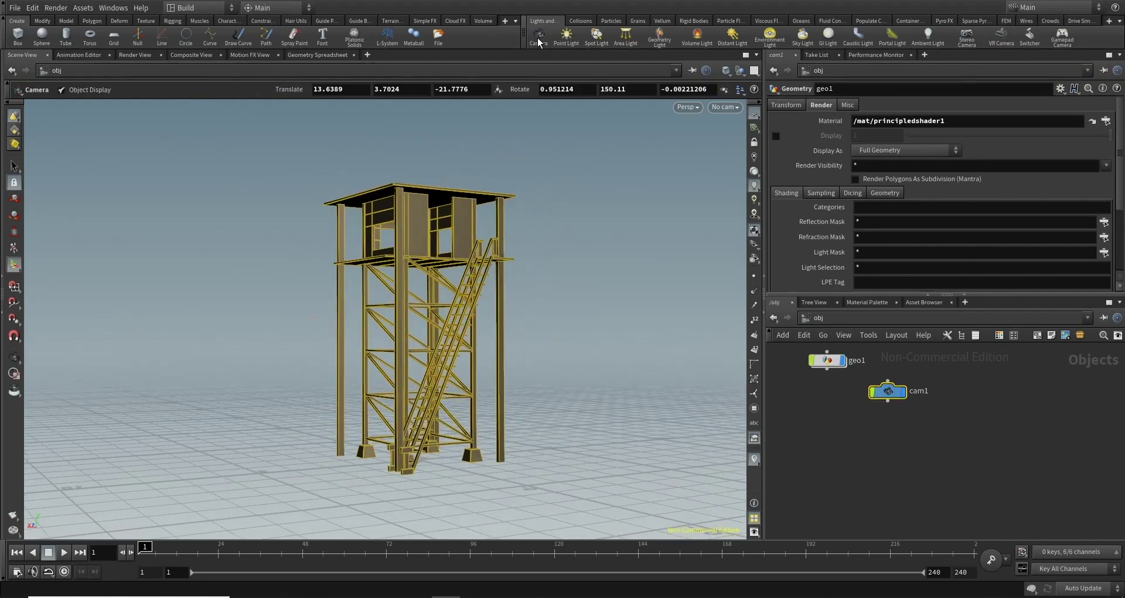
# Orbit to a new angle and look through cam1 in the viewport
pyautogui.press('Escape')
pyautogui.moveTo(484, 407)
pyautogui.mouseDown()
pyautogui.moveTo(419, 386)
pyautogui.moveTo(434, 375)
pyautogui.mouseUp()
pyautogui.press('Return')
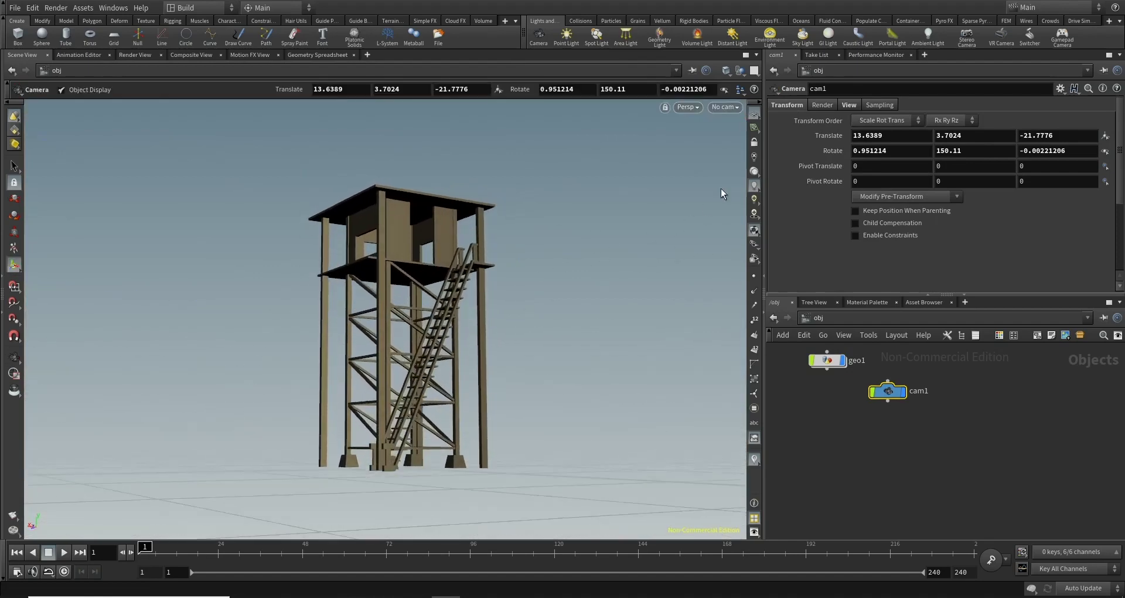
pyautogui.click(698, 107)
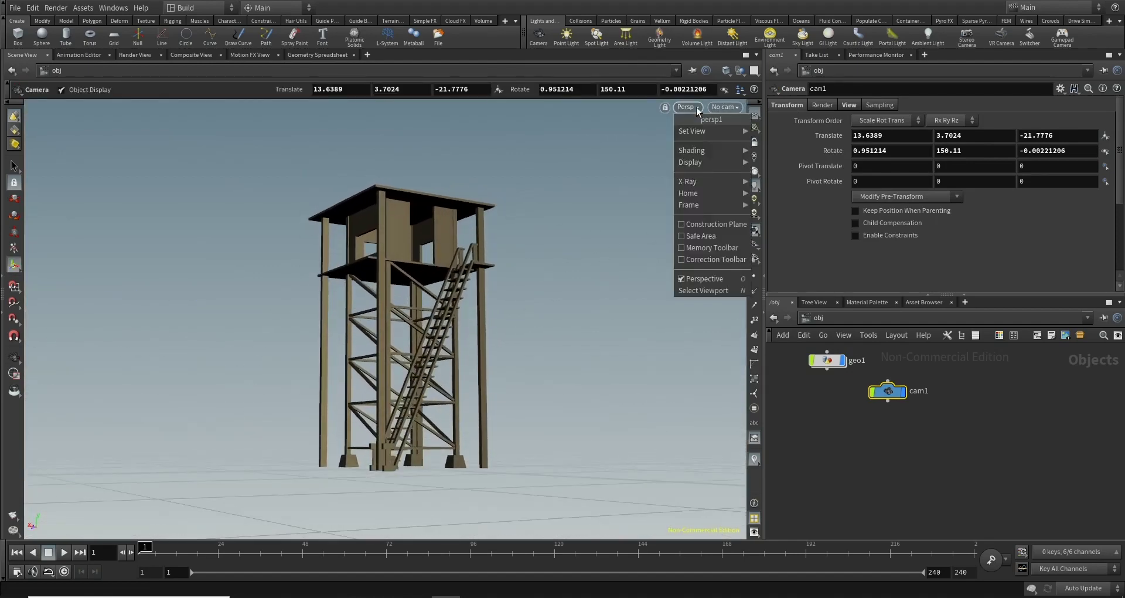
pyautogui.click(724, 105)
pyautogui.click(724, 107)
pyautogui.click(739, 161)
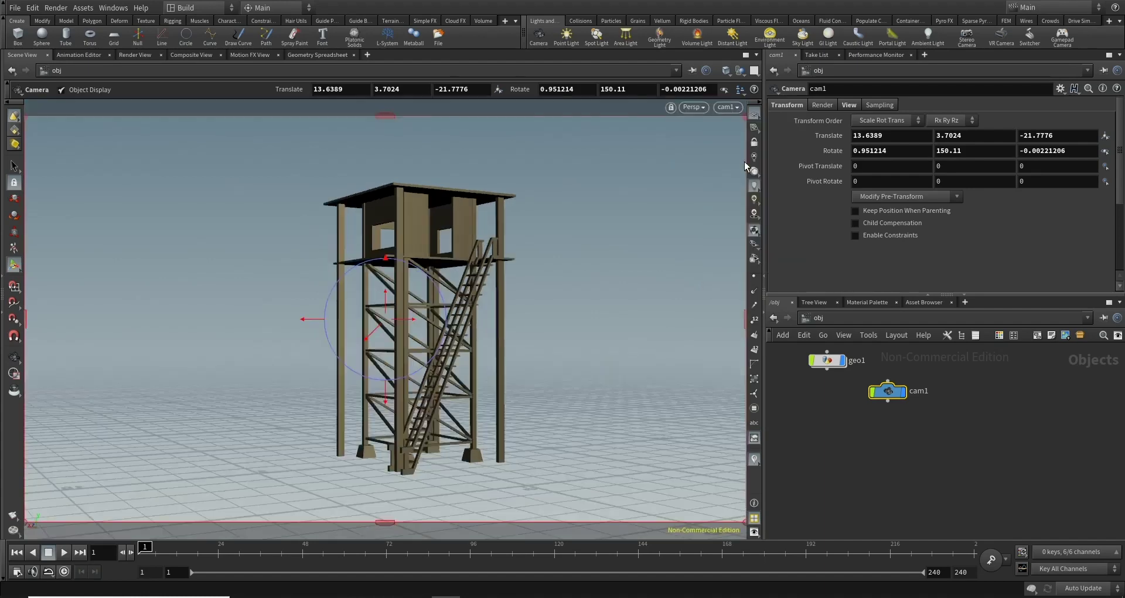
# Pan, orbit and dolly cam1 to frame the whole tower from a low front-side angle
pyautogui.moveTo(369, 450); pyautogui.dragTo(327, 399, button='middle')
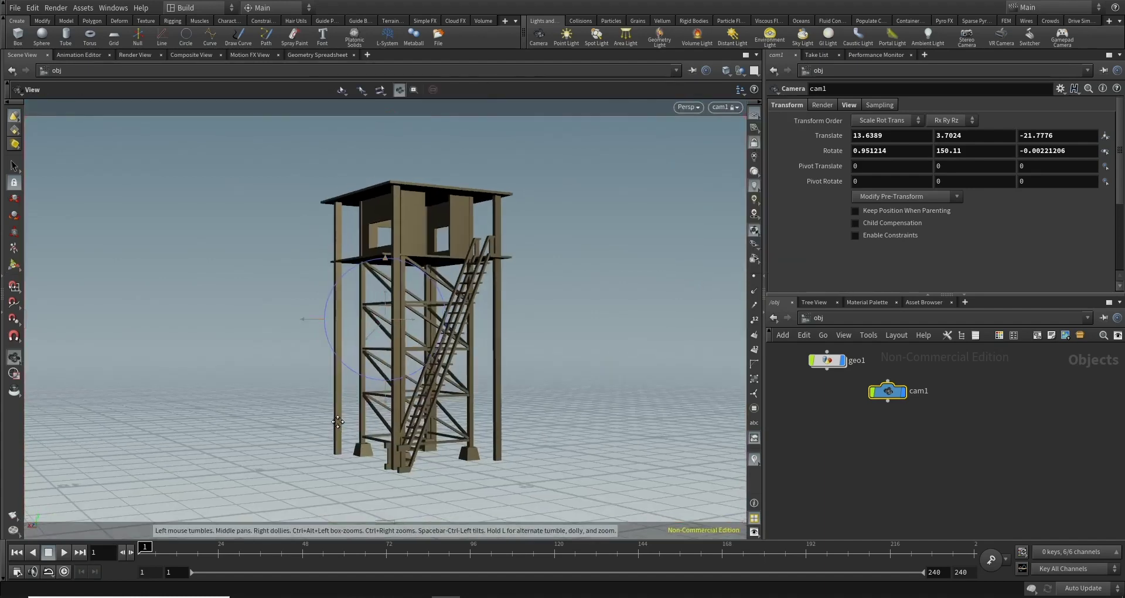
pyautogui.moveTo(327, 399); pyautogui.dragTo(421, 438)
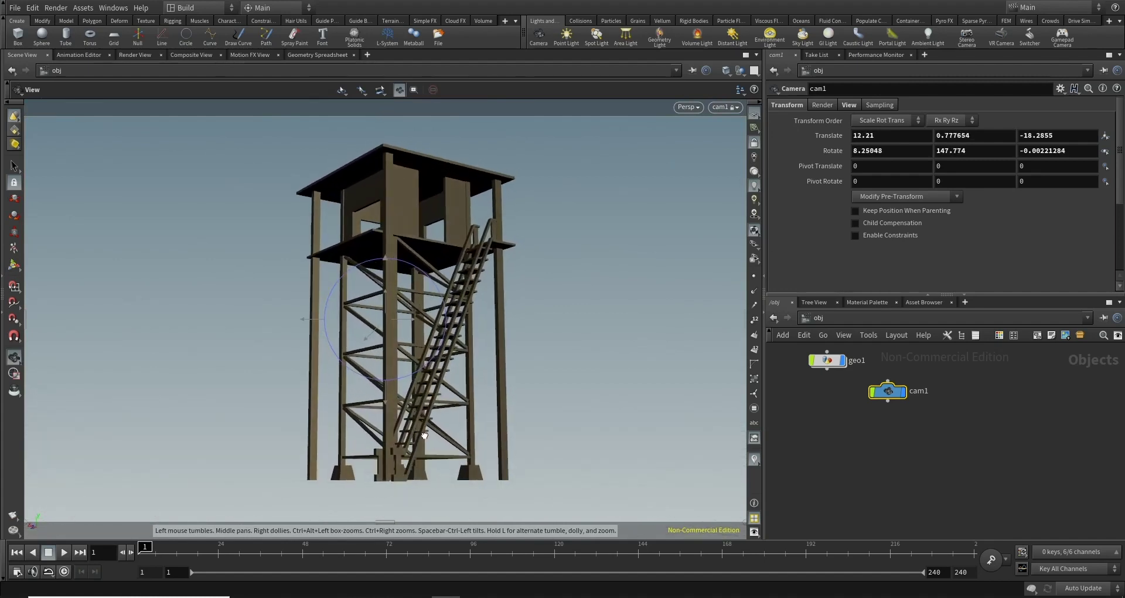
pyautogui.moveTo(421, 438); pyautogui.dragTo(410, 430)
pyautogui.moveTo(410, 431); pyautogui.dragTo(392, 417, button='middle')
pyautogui.scroll(-2, 392, 417)
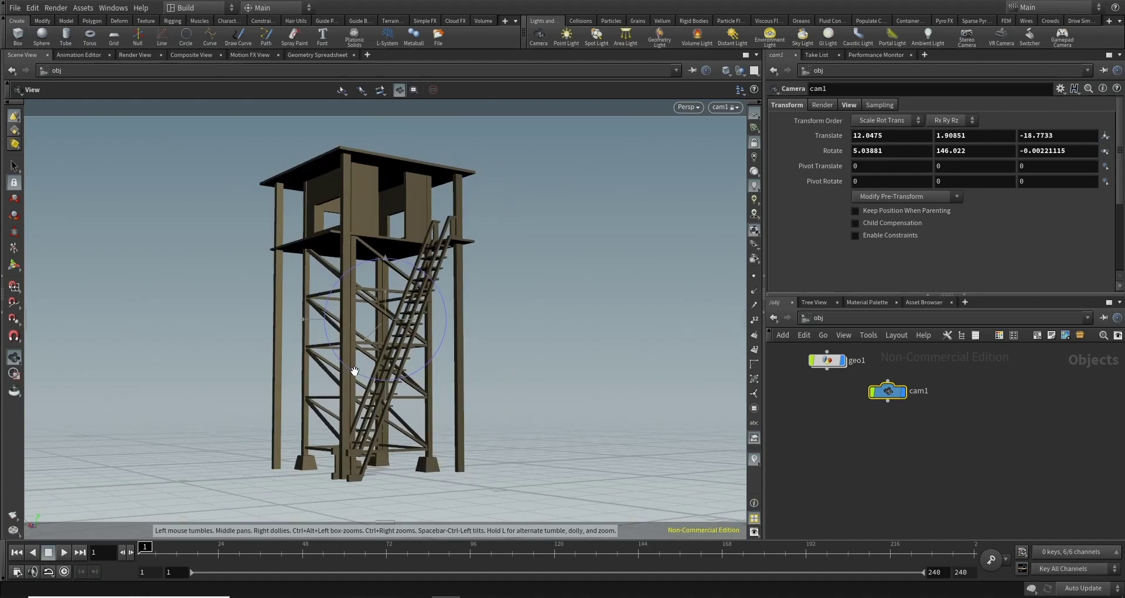
pyautogui.scroll(-2, 394, 414)
pyautogui.scroll(-1, 395, 407)
pyautogui.scroll(-1, 397, 400)
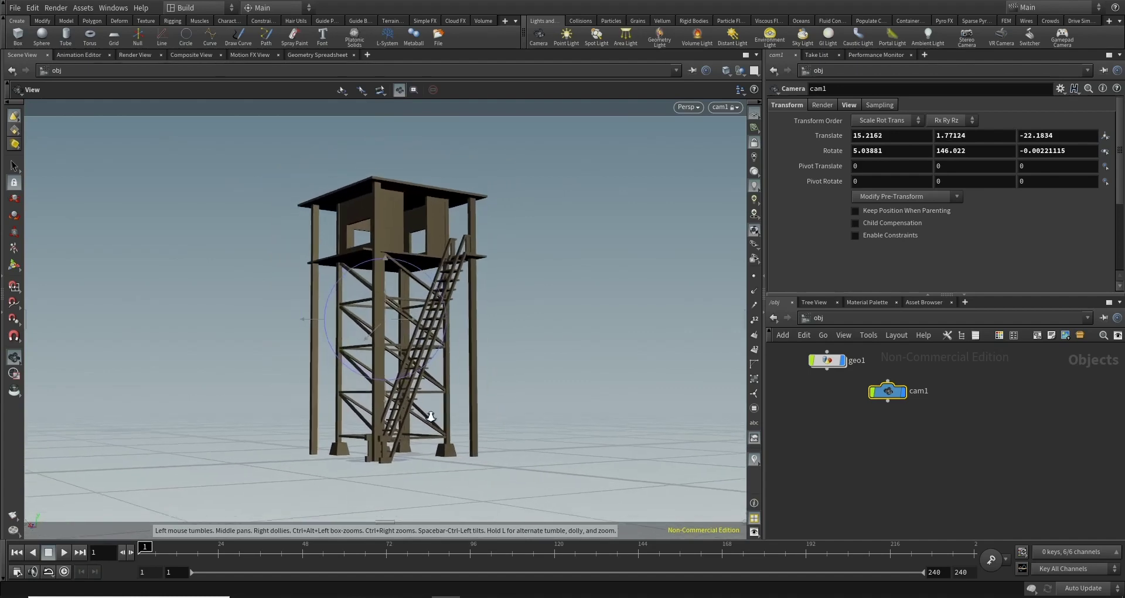
pyautogui.scroll(3, 404, 410)
pyautogui.press('Return')
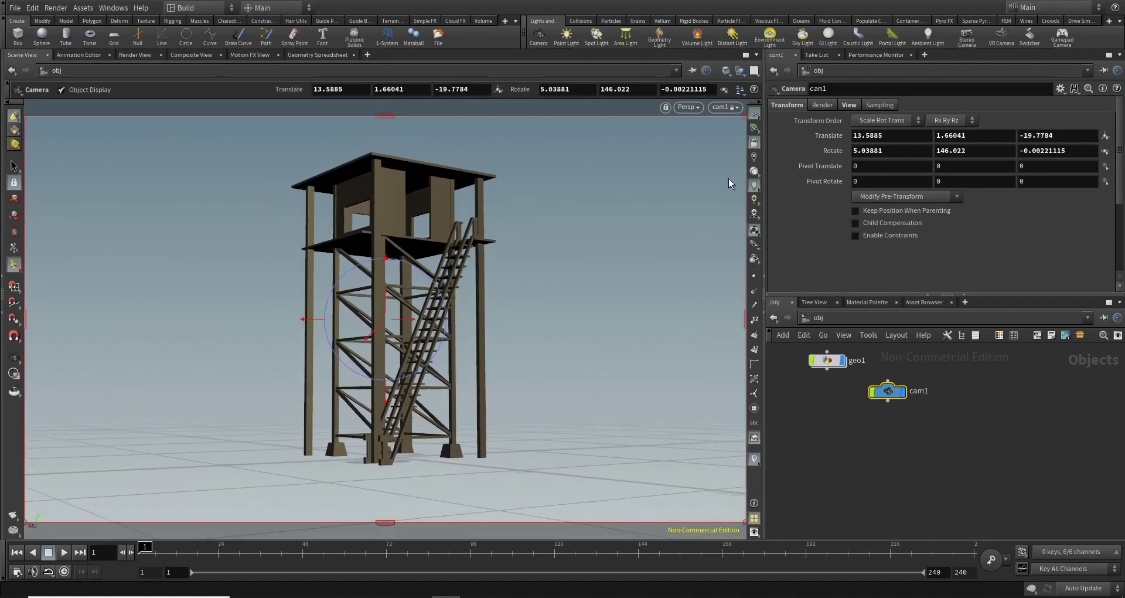
# Stop looking through cam1 and orbit to check the tower from other sides
pyautogui.click(754, 145)
pyautogui.press('Escape')
pyautogui.moveTo(514, 333); pyautogui.dragTo(334, 376)
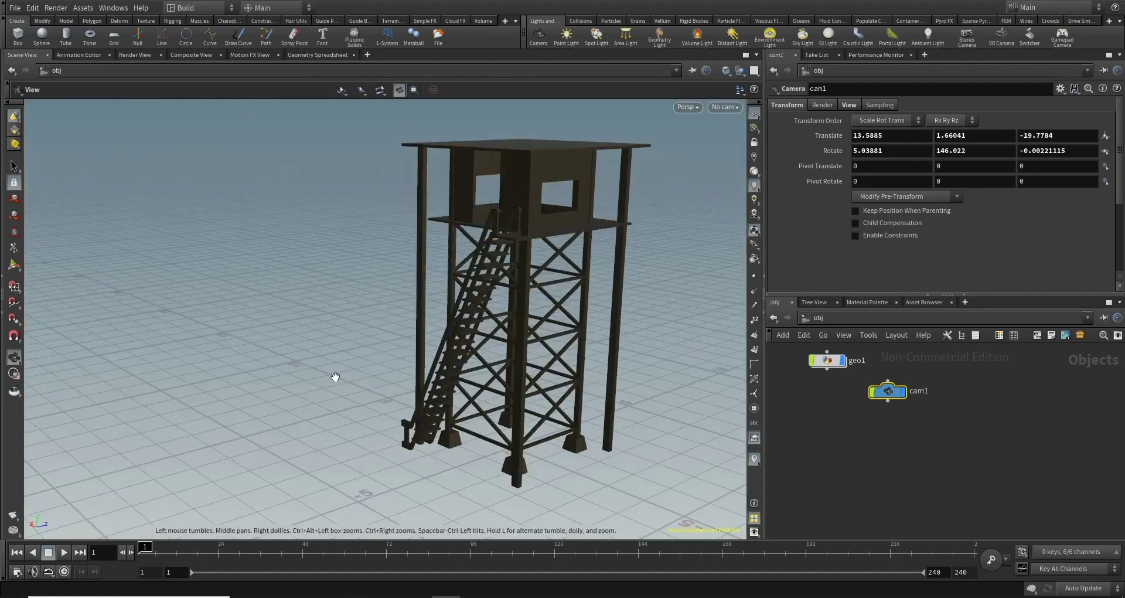
pyautogui.moveTo(549, 386)
pyautogui.mouseDown()
pyautogui.moveTo(446, 435)
pyautogui.moveTo(526, 427)
pyautogui.moveTo(402, 364)
pyautogui.mouseUp()
pyautogui.press('Return')
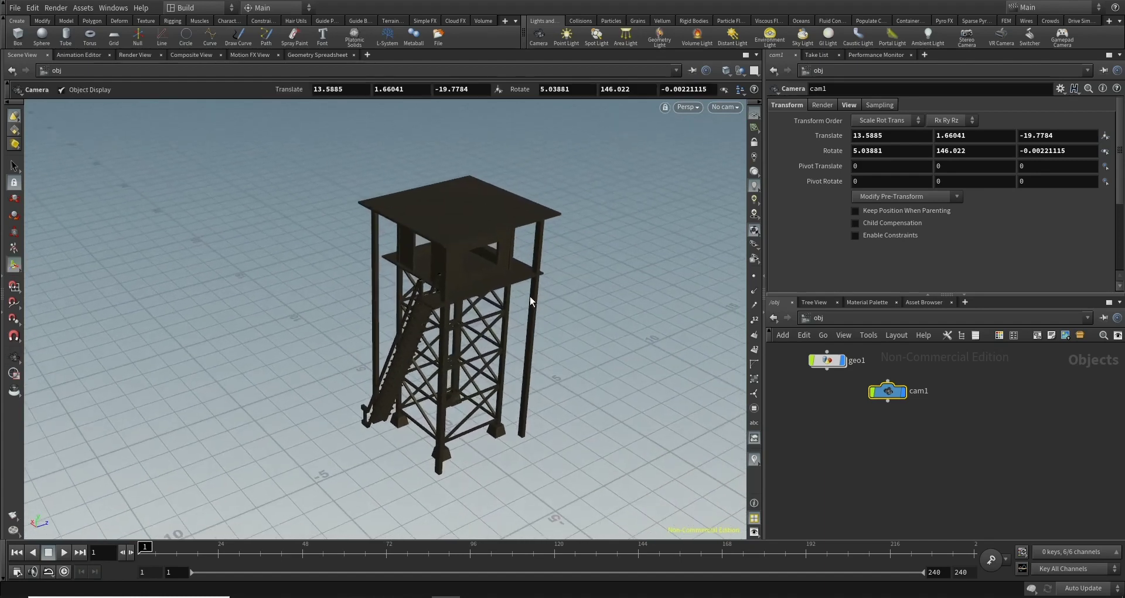
# Add arealight1 and move it closer to and higher above the tower
pyautogui.keyDown('ctrl'); pyautogui.click(626, 36); pyautogui.keyUp('ctrl')
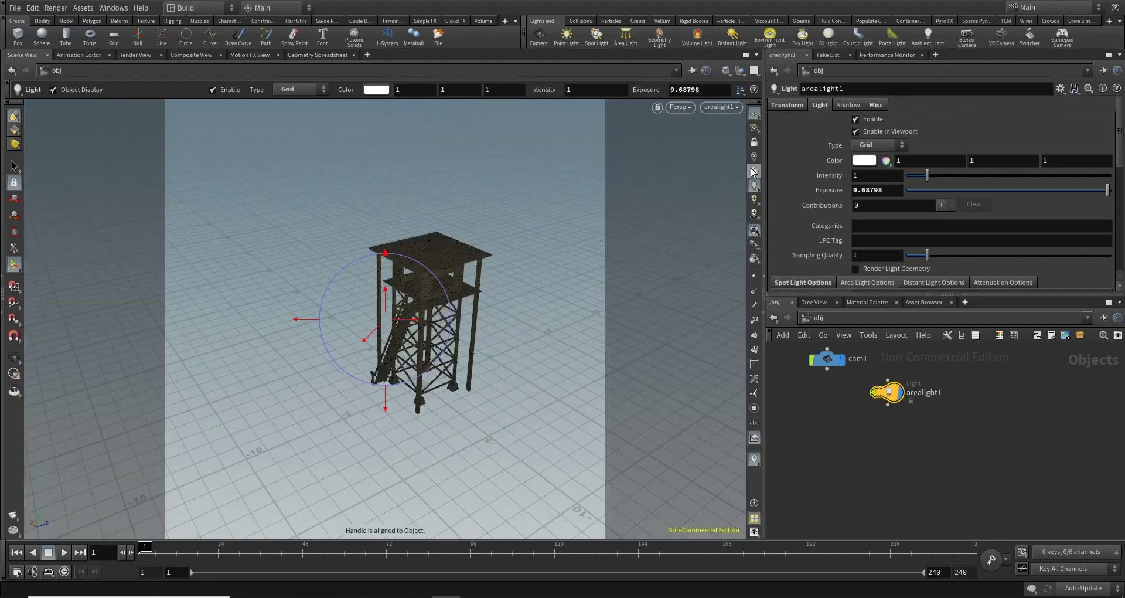
pyautogui.press('Escape')
pyautogui.moveTo(593, 321); pyautogui.dragTo(568, 344, button='right')
pyautogui.moveTo(568, 344); pyautogui.dragTo(511, 352)
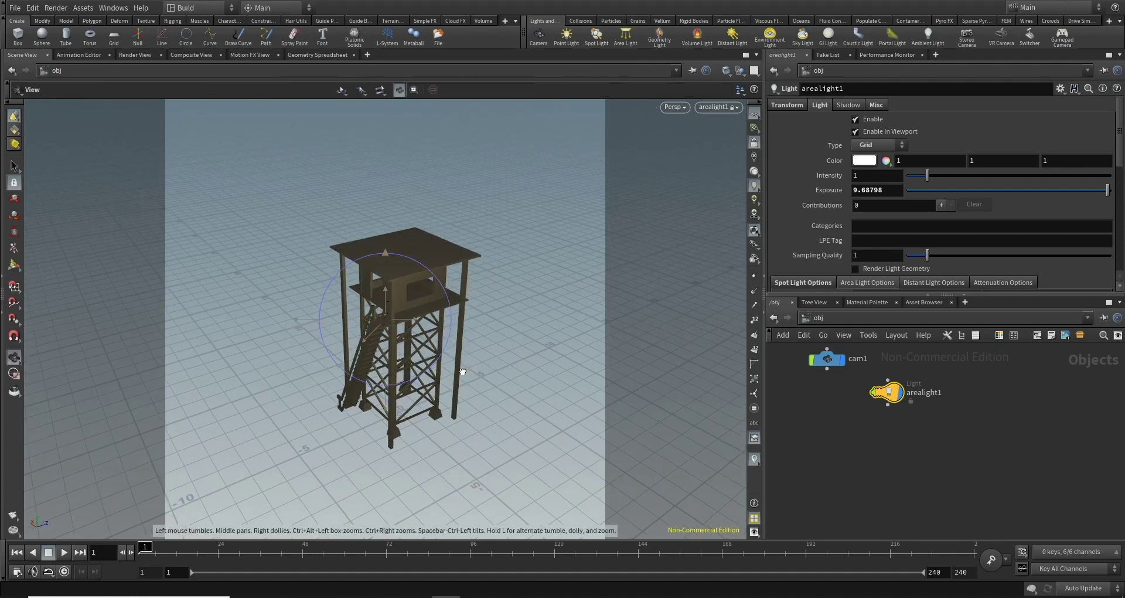
pyautogui.press('Return')
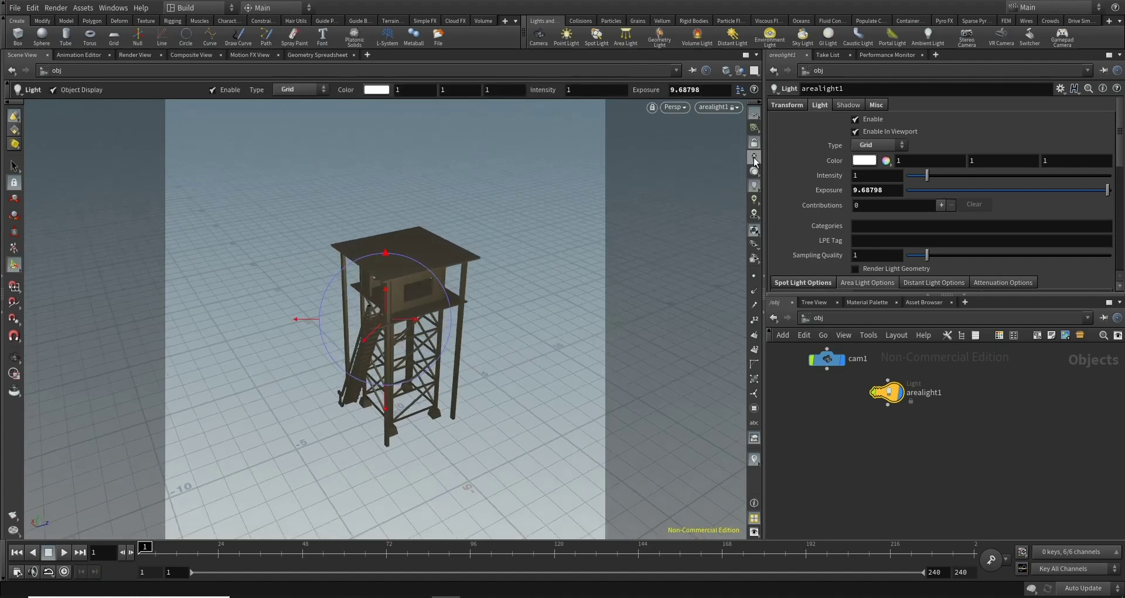
pyautogui.press('Escape')
pyautogui.moveTo(517, 339)
pyautogui.mouseDown()
pyautogui.moveTo(151, 242)
pyautogui.moveTo(376, 381)
pyautogui.moveTo(442, 329)
pyautogui.moveTo(429, 296)
pyautogui.moveTo(399, 337)
pyautogui.moveTo(588, 234)
pyautogui.moveTo(289, 299)
pyautogui.moveTo(397, 304)
pyautogui.moveTo(532, 221)
pyautogui.moveTo(413, 325)
pyautogui.moveTo(405, 311)
pyautogui.moveTo(469, 305)
pyautogui.mouseUp()
pyautogui.press('Return')
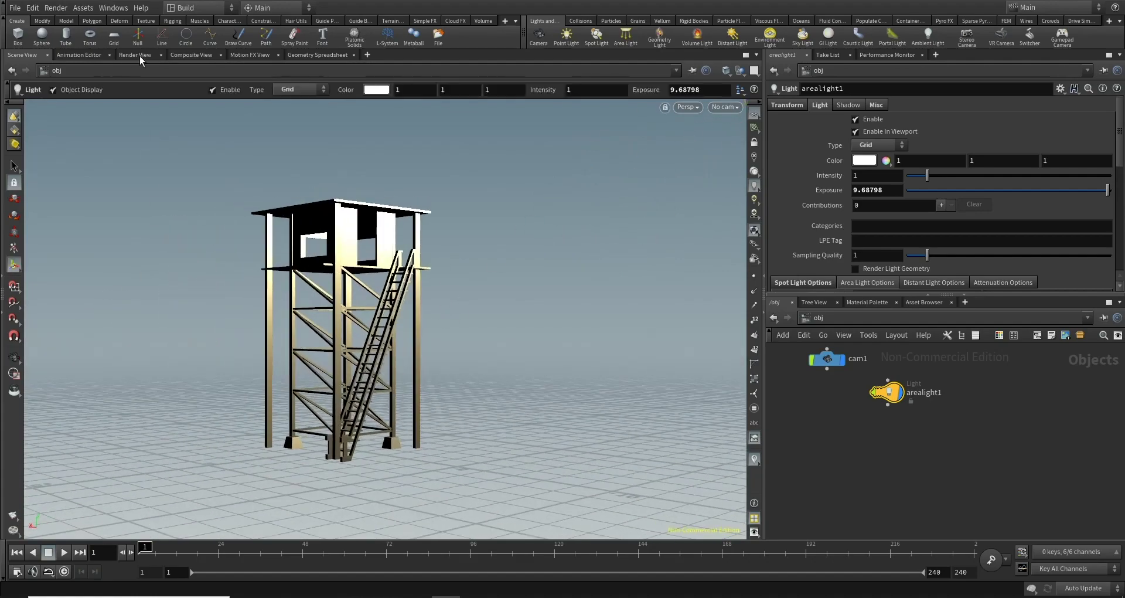
# In Render View, set the camera to /obj/cam1 and start a Mantra interactive render
pyautogui.click(139, 55)
pyautogui.click(253, 76)
pyautogui.click(240, 104)
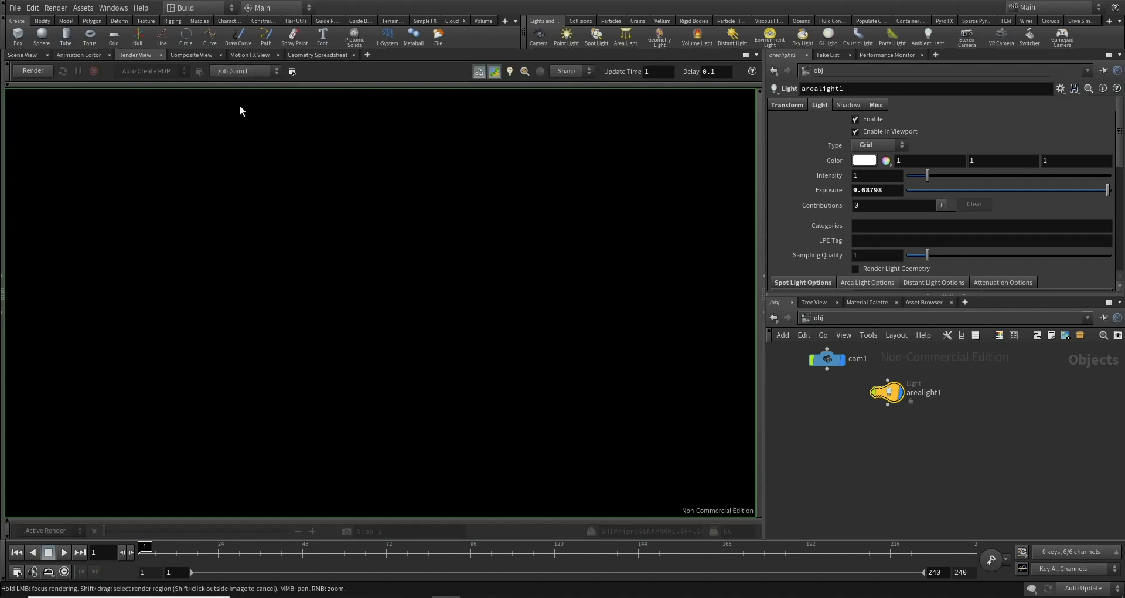
pyautogui.click(25, 69)
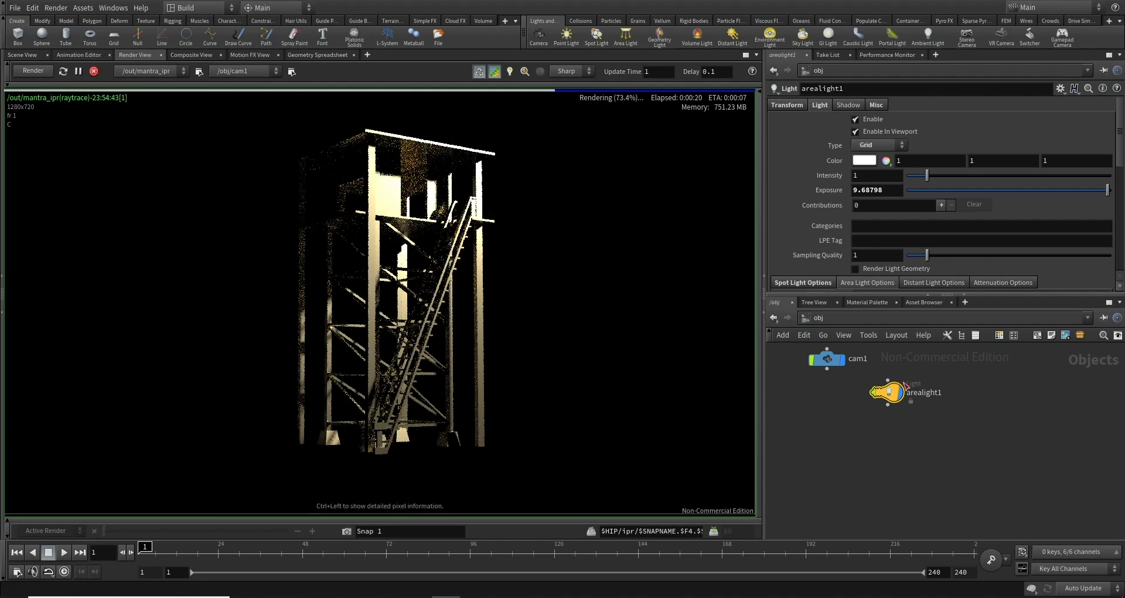
# In /mat, try principledshader1's roughness at 1 and 0, then settle on 0.626
pyautogui.click(862, 317)
pyautogui.click(883, 357)
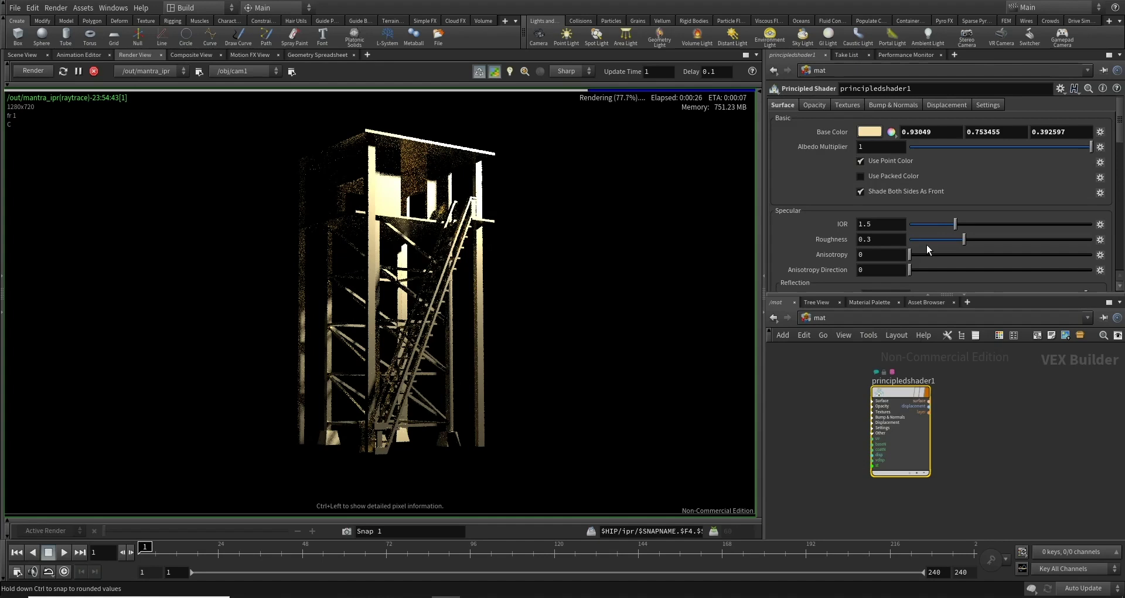
pyautogui.click(1030, 239)
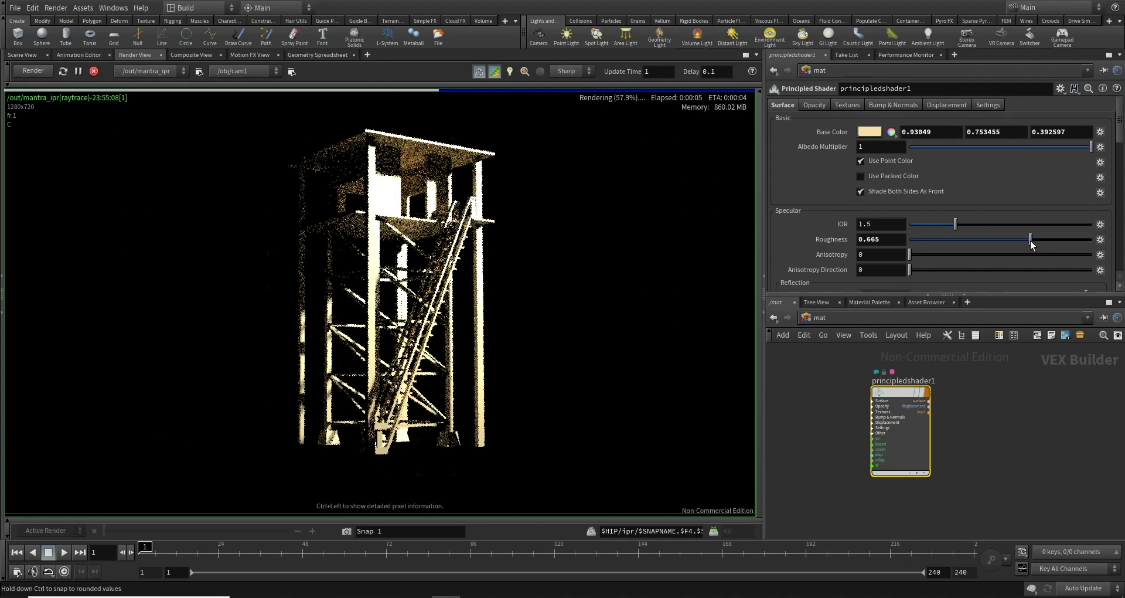
pyautogui.moveTo(1032, 244); pyautogui.dragTo(1111, 242)
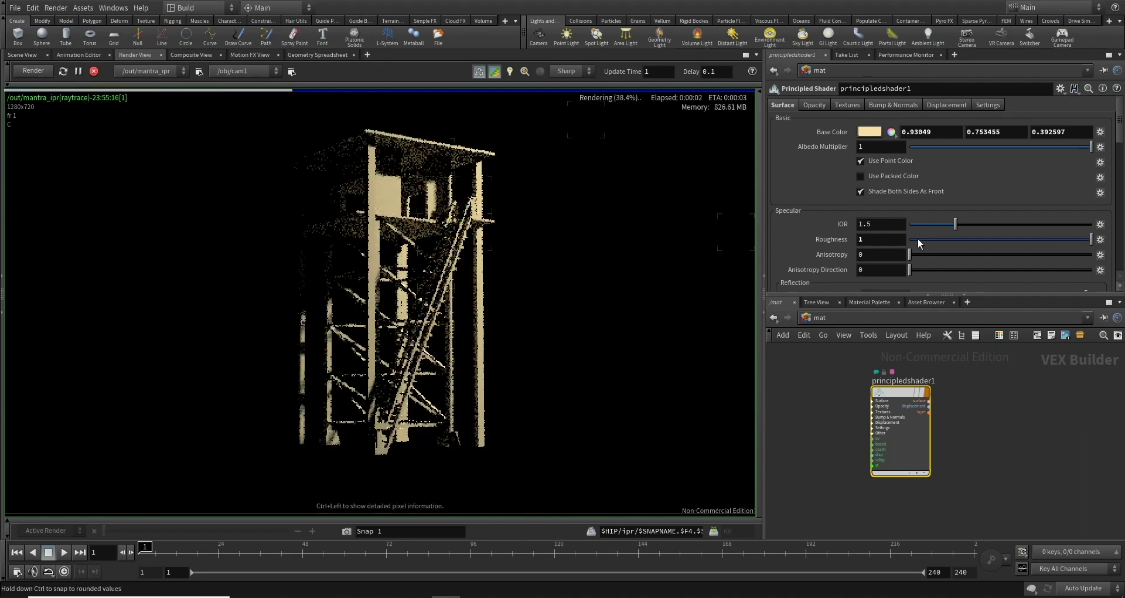
pyautogui.moveTo(920, 238)
pyautogui.mouseDown()
pyautogui.moveTo(825, 248)
pyautogui.moveTo(974, 241)
pyautogui.moveTo(922, 245)
pyautogui.mouseUp()
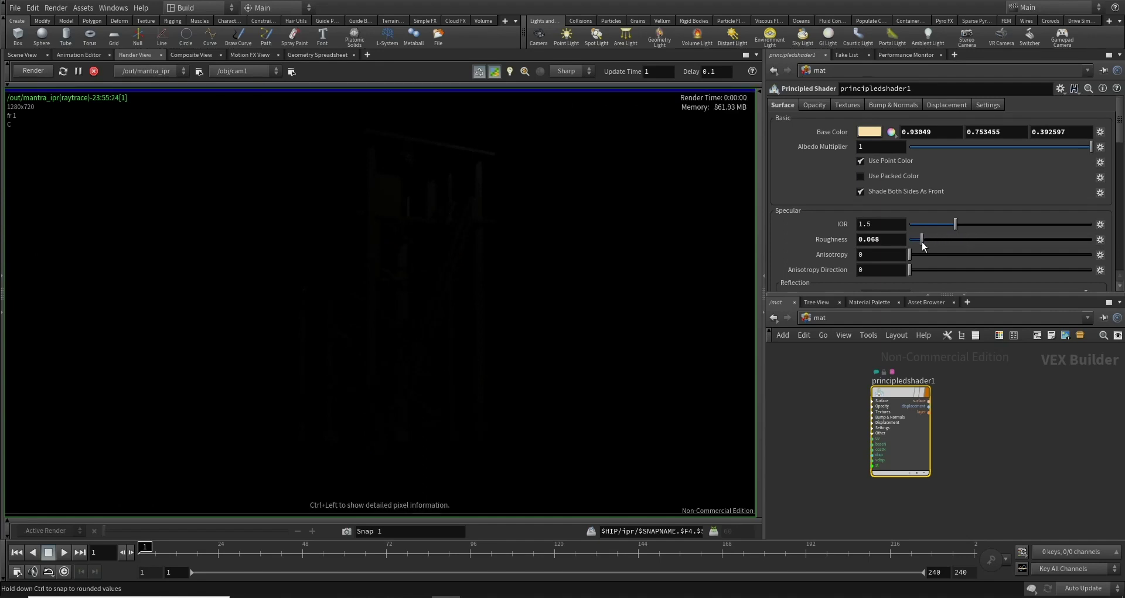
pyautogui.moveTo(1015, 238); pyautogui.dragTo(1024, 240)
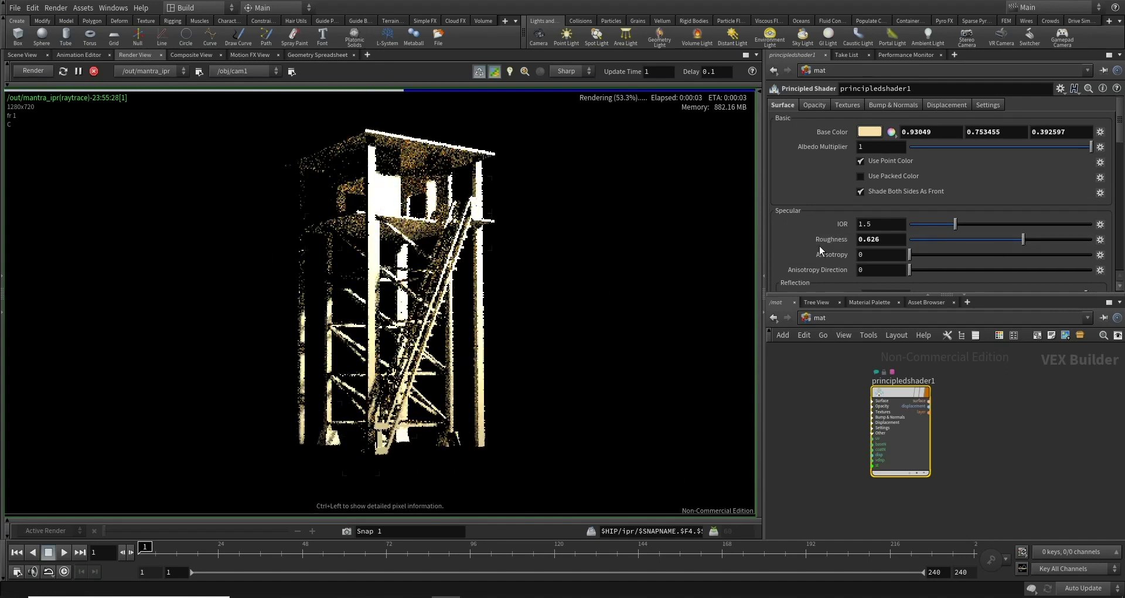
# Scroll the shader parameters to Transmission Color and bring up its colour editor
pyautogui.scroll(-2, 818, 245)
pyautogui.scroll(-2, 817, 246)
pyautogui.scroll(2, 826, 240)
pyautogui.scroll(3, 834, 231)
pyautogui.scroll(-6, 837, 228)
pyautogui.click(871, 236)
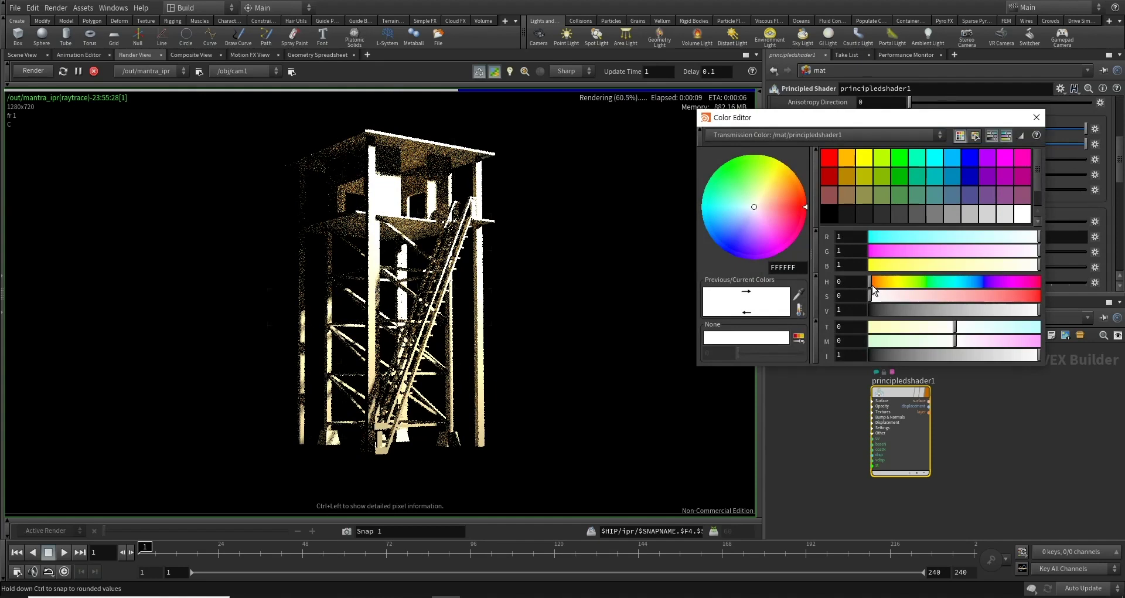
# Tint the Transmission Color pale yellow with hue 59 and low saturation
pyautogui.click(900, 283)
pyautogui.moveTo(904, 300); pyautogui.dragTo(915, 302)
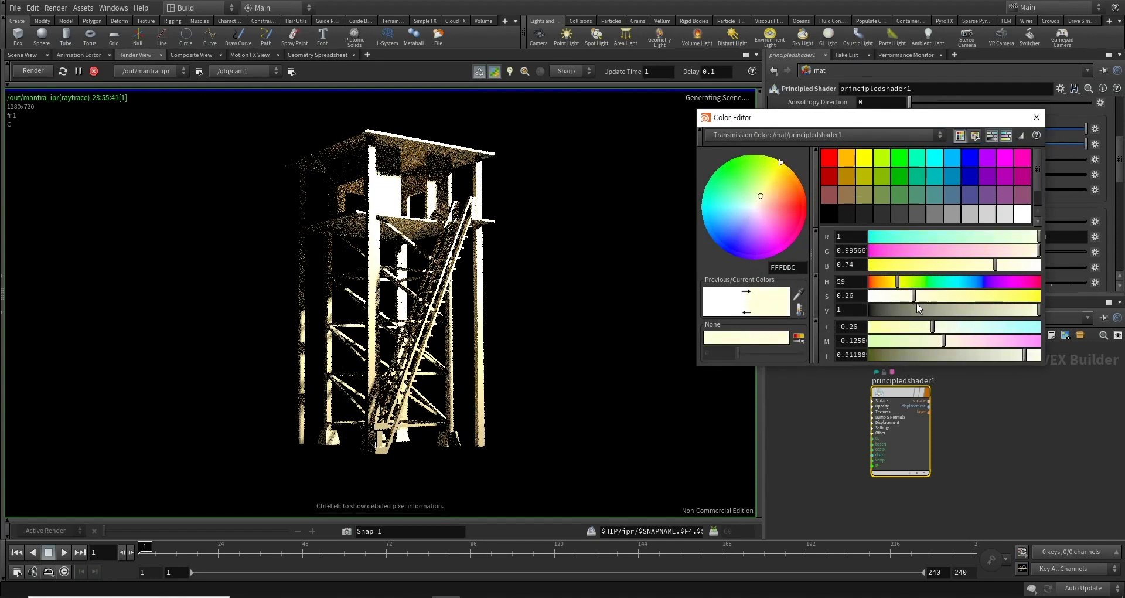
pyautogui.click(1034, 117)
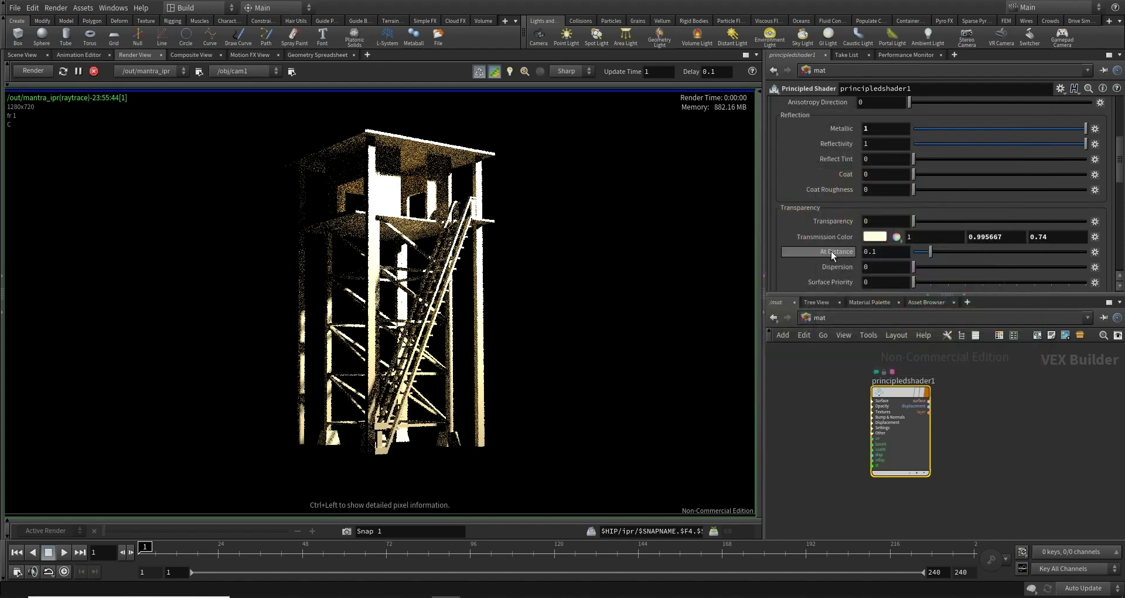
# Deepen the Base Color to a richer gold with saturation 0.775
pyautogui.scroll(-3, 832, 254)
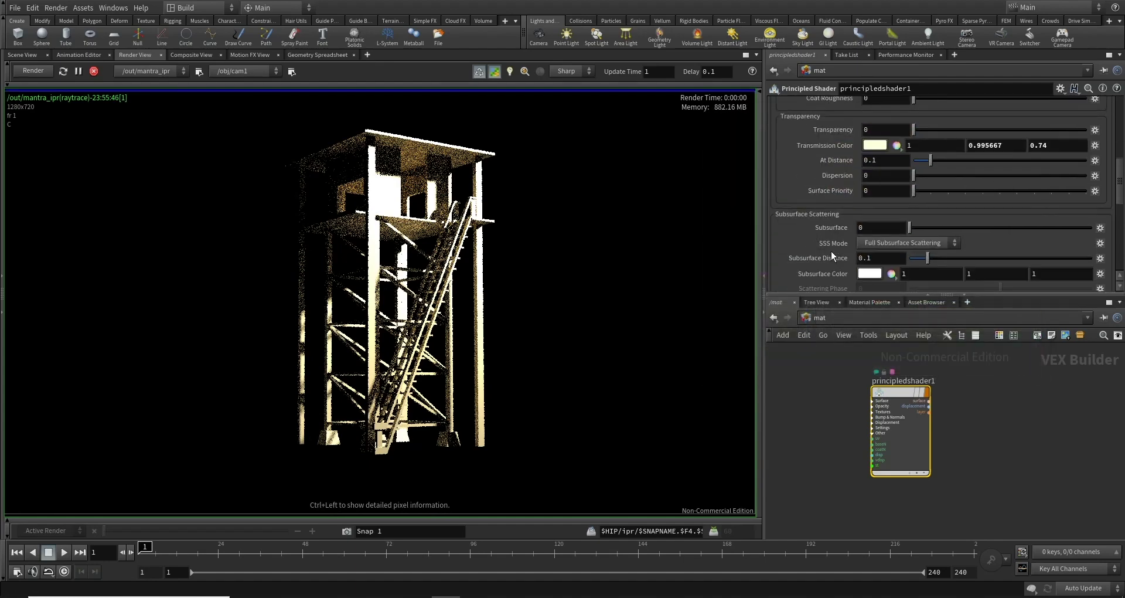
pyautogui.scroll(5, 831, 250)
pyautogui.scroll(5, 831, 251)
pyautogui.scroll(3, 831, 251)
pyautogui.click(870, 131)
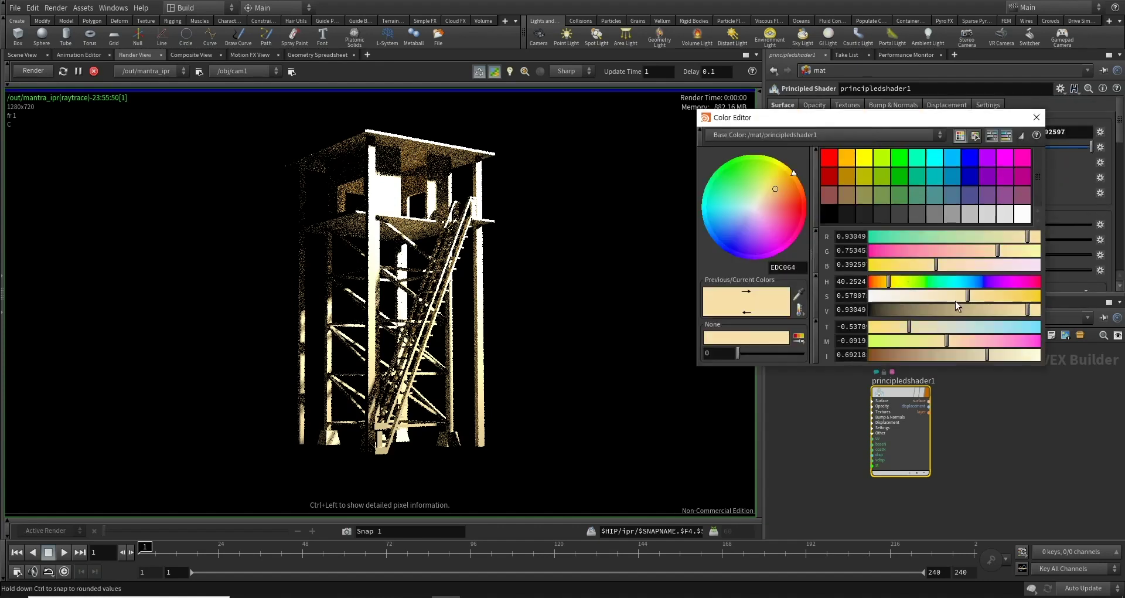
pyautogui.moveTo(968, 298); pyautogui.dragTo(1002, 297)
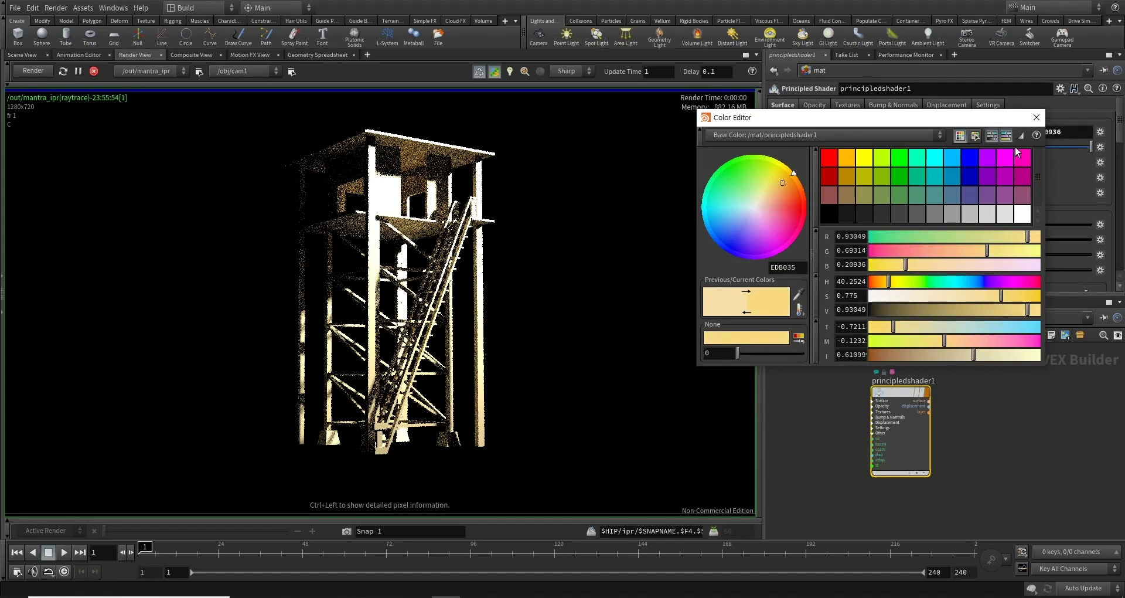
pyautogui.click(1034, 118)
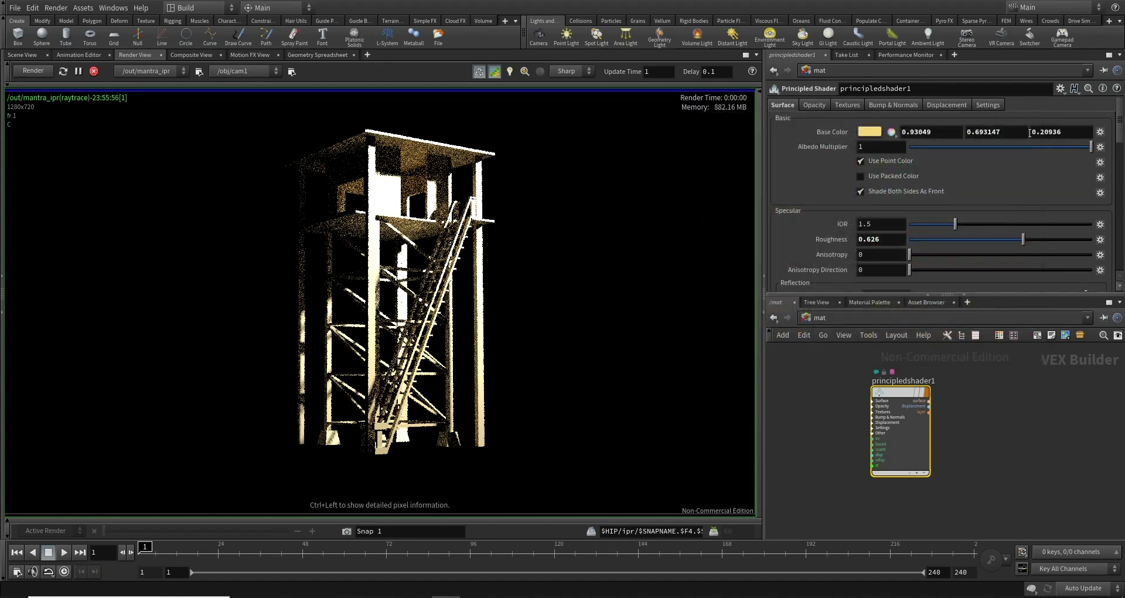
# Stop the interactive render and return to the Scene View, orbiting below the tower
pyautogui.click(81, 72)
pyautogui.click(96, 70)
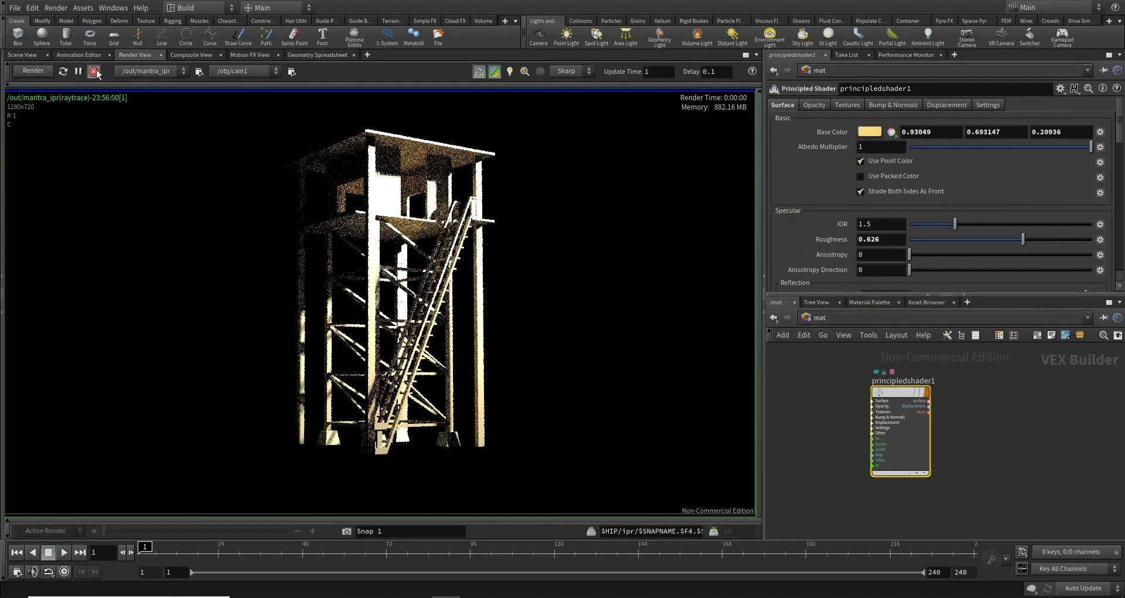
pyautogui.click(26, 54)
pyautogui.moveTo(392, 181)
pyautogui.mouseDown()
pyautogui.moveTo(555, 343)
pyautogui.moveTo(443, 345)
pyautogui.mouseUp()
pyautogui.press('Return')
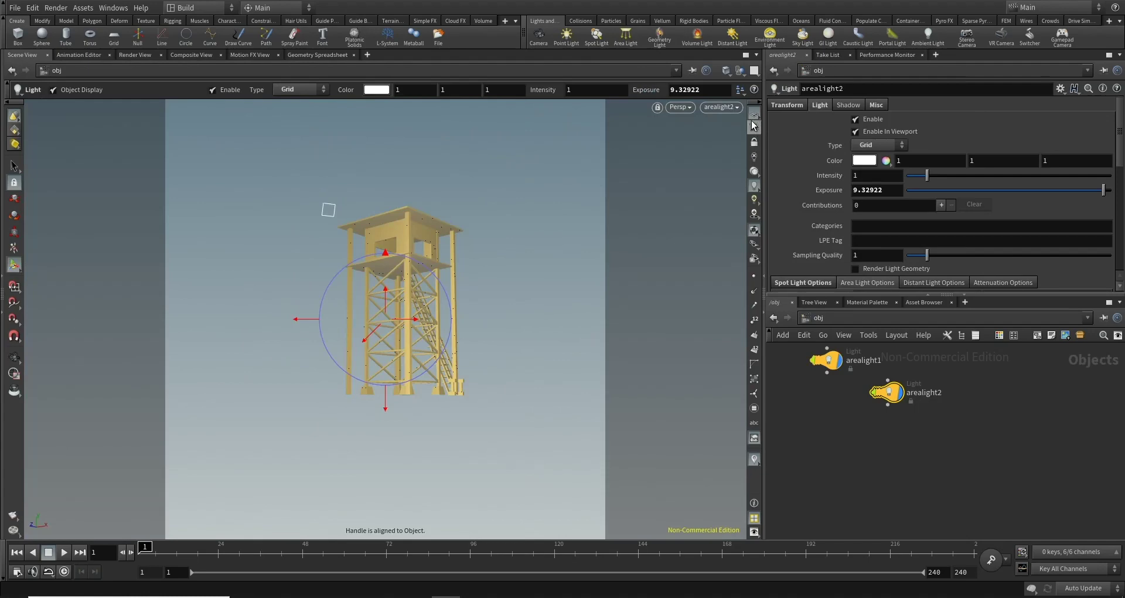
# Orbit and pan around the tower and light, then fit and tidy the network layout
pyautogui.press('Escape')
pyautogui.moveTo(582, 272); pyautogui.dragTo(487, 309)
pyautogui.moveTo(487, 308); pyautogui.dragTo(283, 338, button='right')
pyautogui.moveTo(283, 339); pyautogui.dragTo(468, 346, button='middle')
pyautogui.press('Return')
pyautogui.press('h')
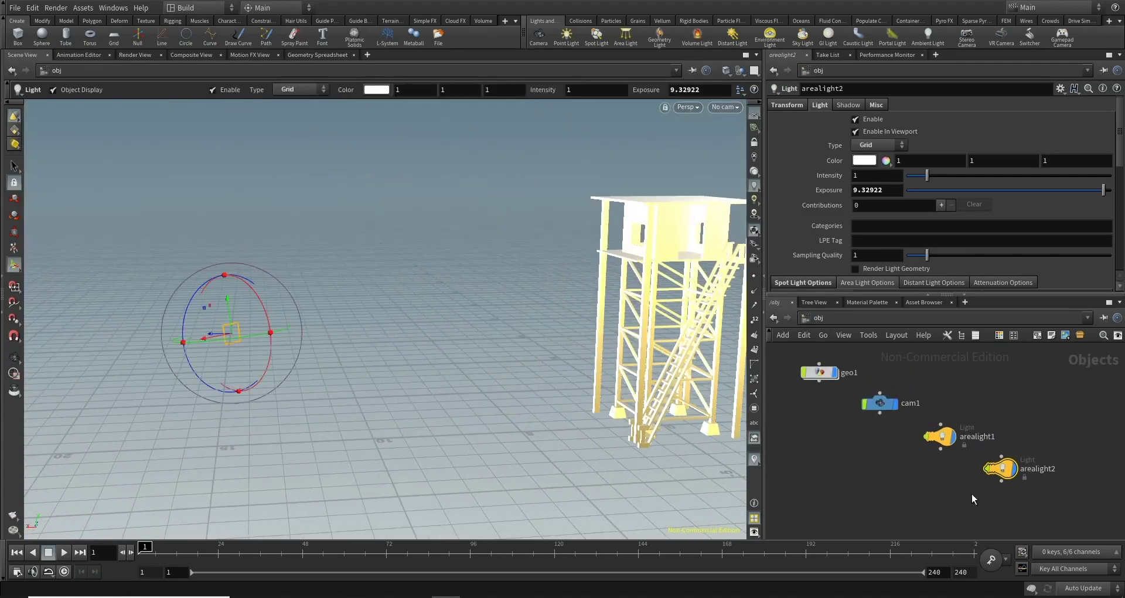
pyautogui.press('l')
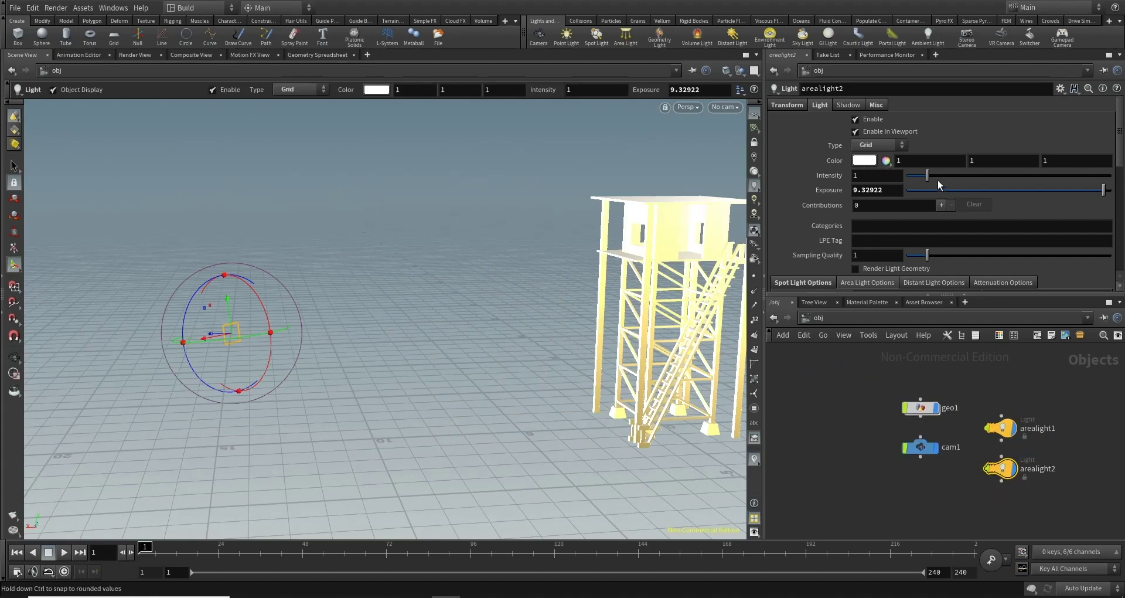
# Set arealight2's intensity to 0.14 and exposure to 1.72
pyautogui.click(917, 174)
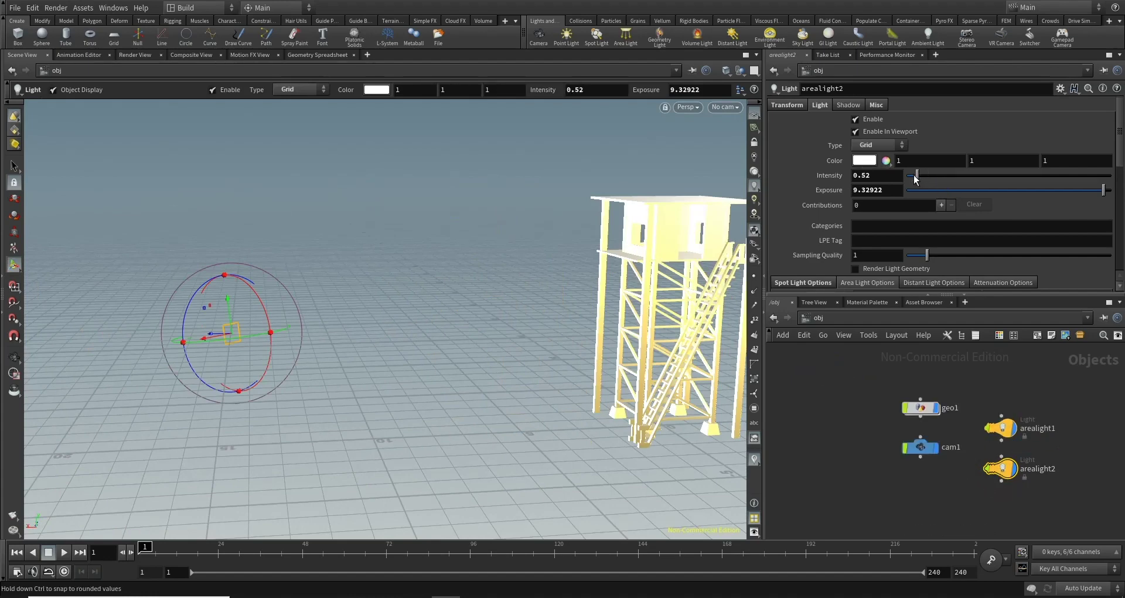
pyautogui.moveTo(915, 175); pyautogui.dragTo(924, 191)
pyautogui.moveTo(993, 191)
pyautogui.mouseDown()
pyautogui.moveTo(1072, 191)
pyautogui.moveTo(1025, 191)
pyautogui.mouseUp()
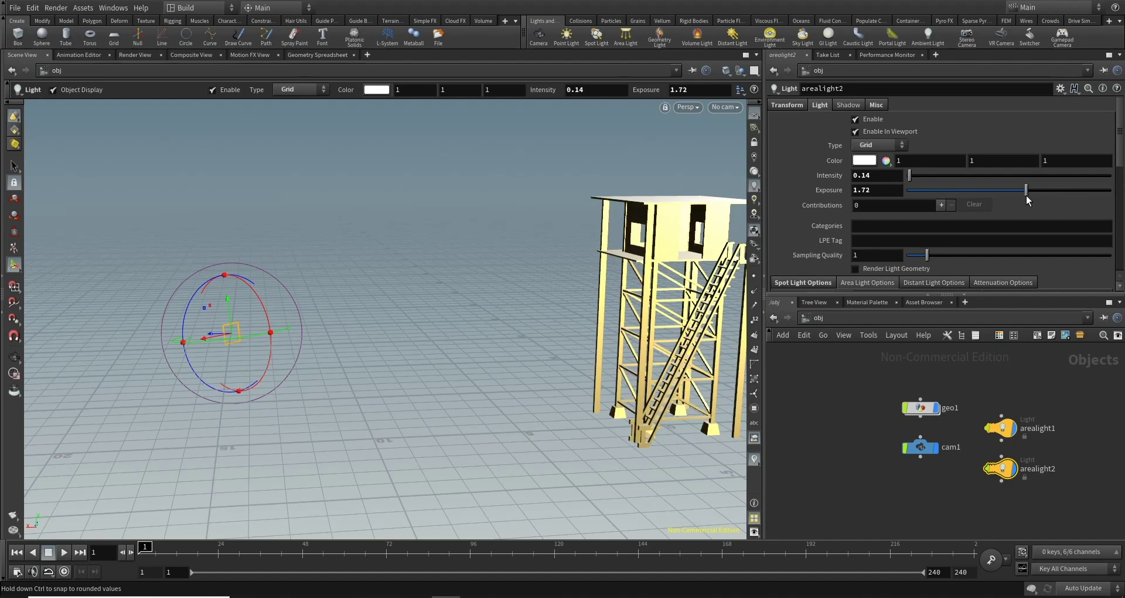
# Run a quick interactive test render, then stop it and return to the Scene View
pyautogui.click(146, 54)
pyautogui.click(43, 72)
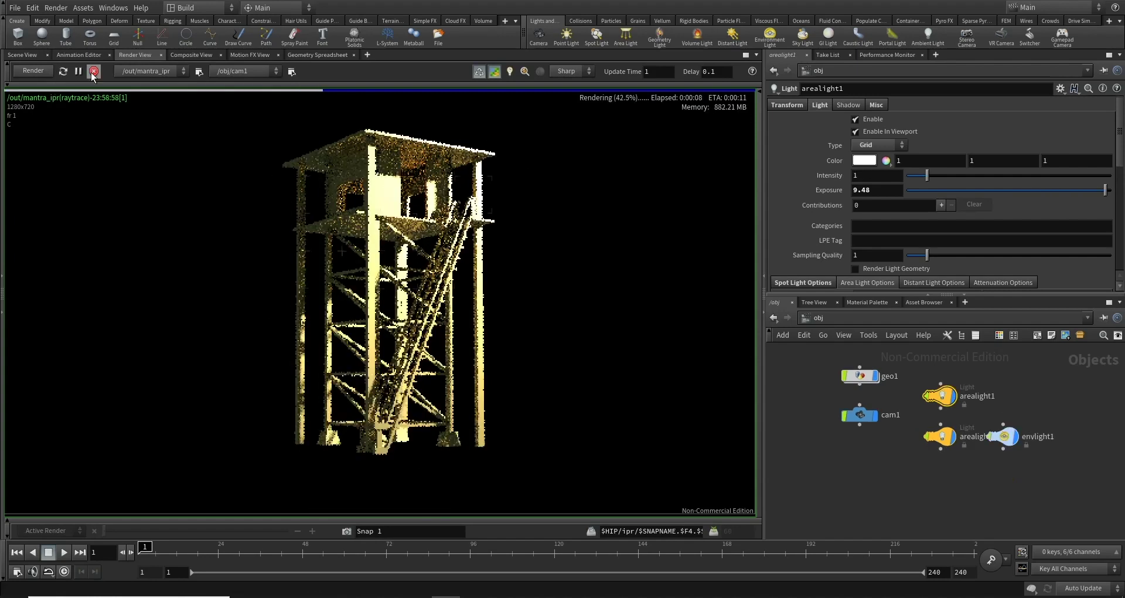
pyautogui.click(94, 71)
pyautogui.click(24, 55)
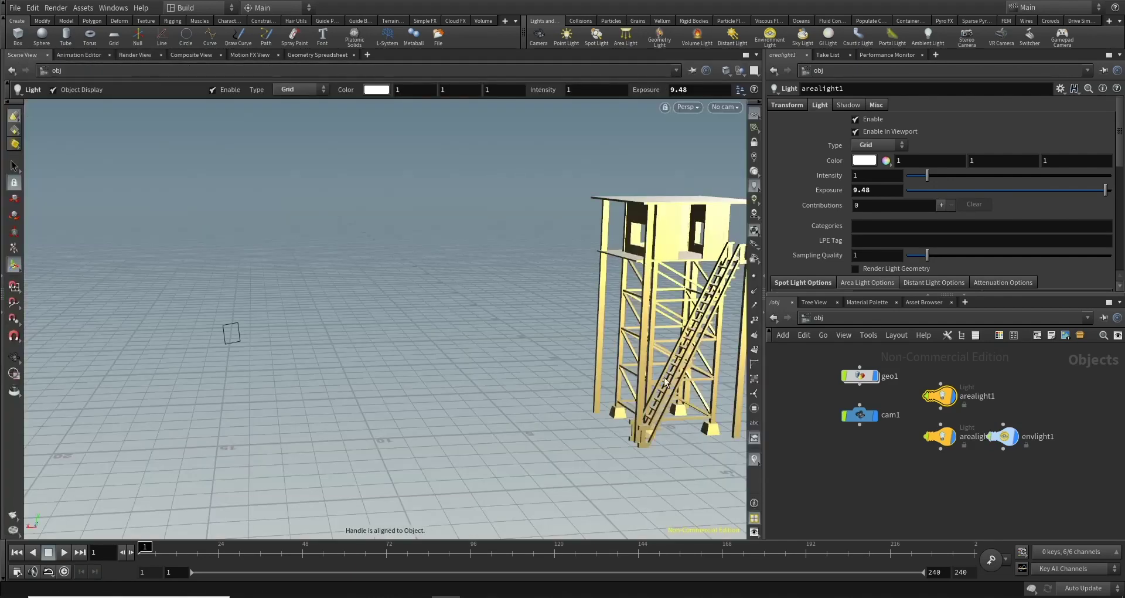
# Look through cam1 in the viewport and go inside the geo1 network
pyautogui.click(724, 107)
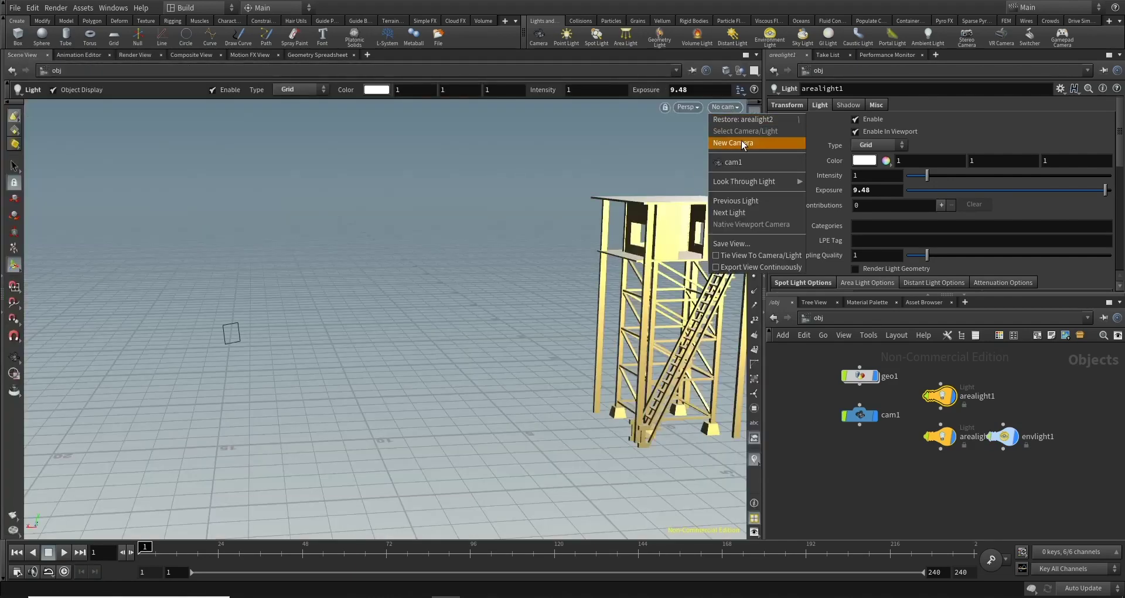
pyautogui.click(750, 164)
pyautogui.click(903, 444)
pyautogui.moveTo(860, 376)
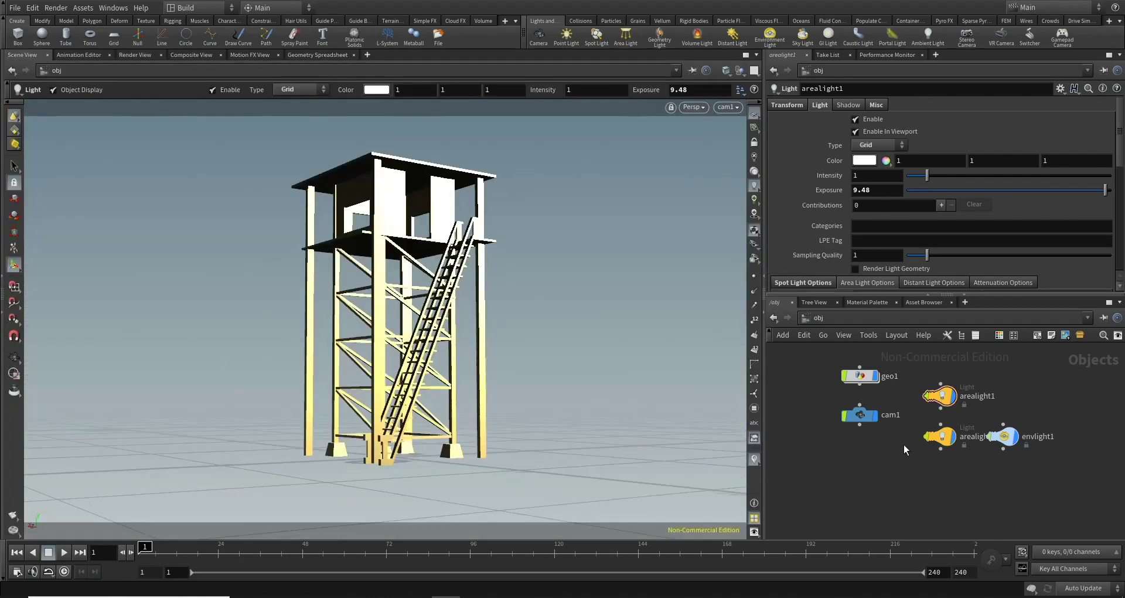
pyautogui.doubleClick(860, 376)
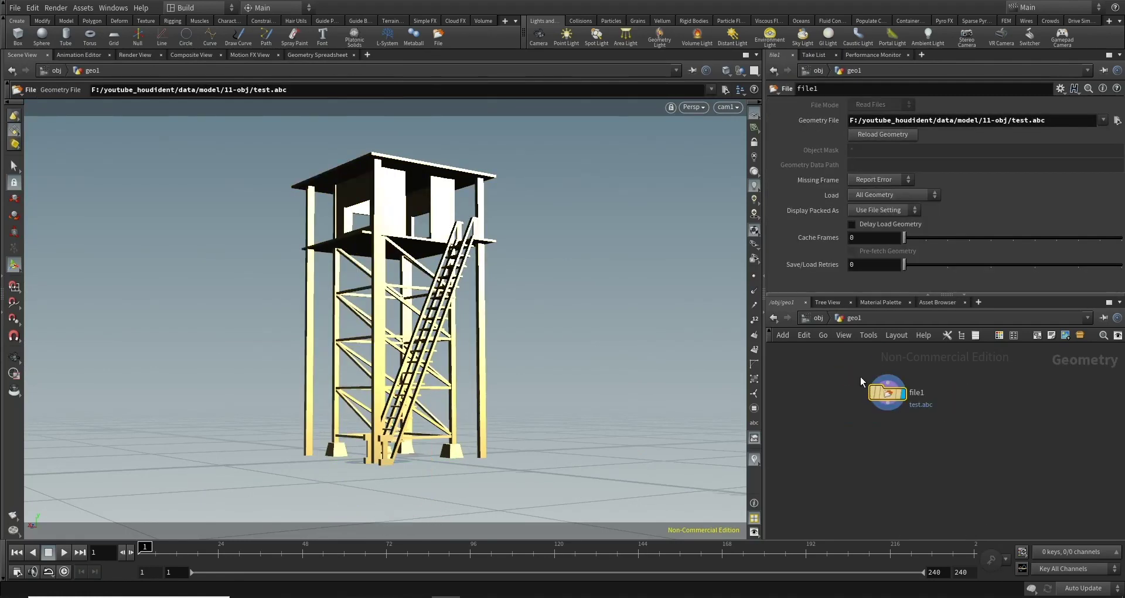
# Add an RBD Material Fracture node (rbdmaterialfracture1) on file1's output wire
pyautogui.click(896, 385)
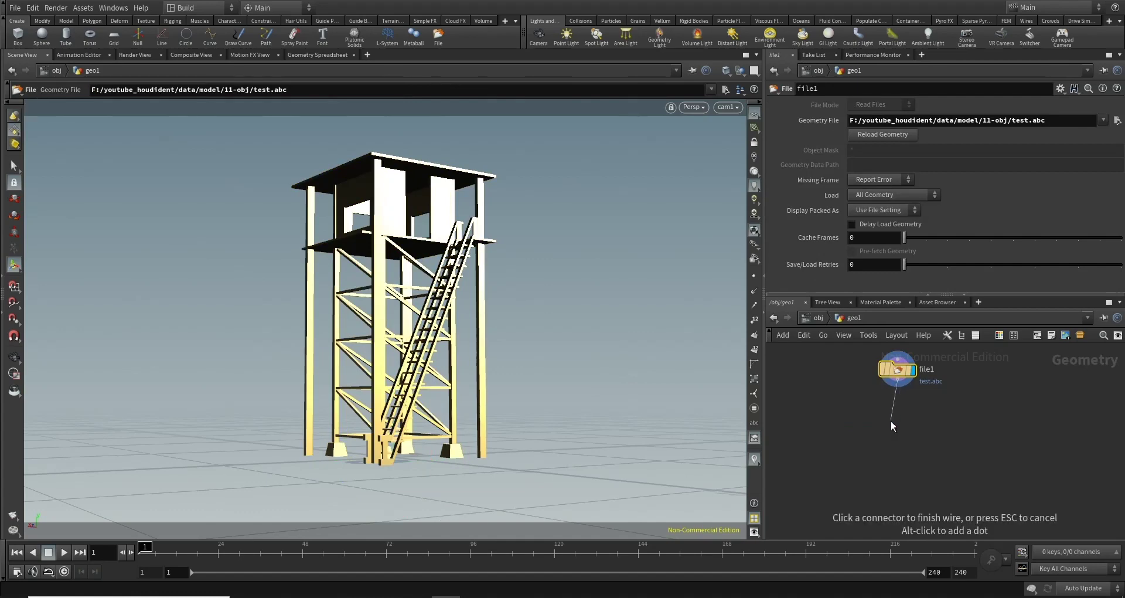
pyautogui.click(892, 441)
pyautogui.write('r')
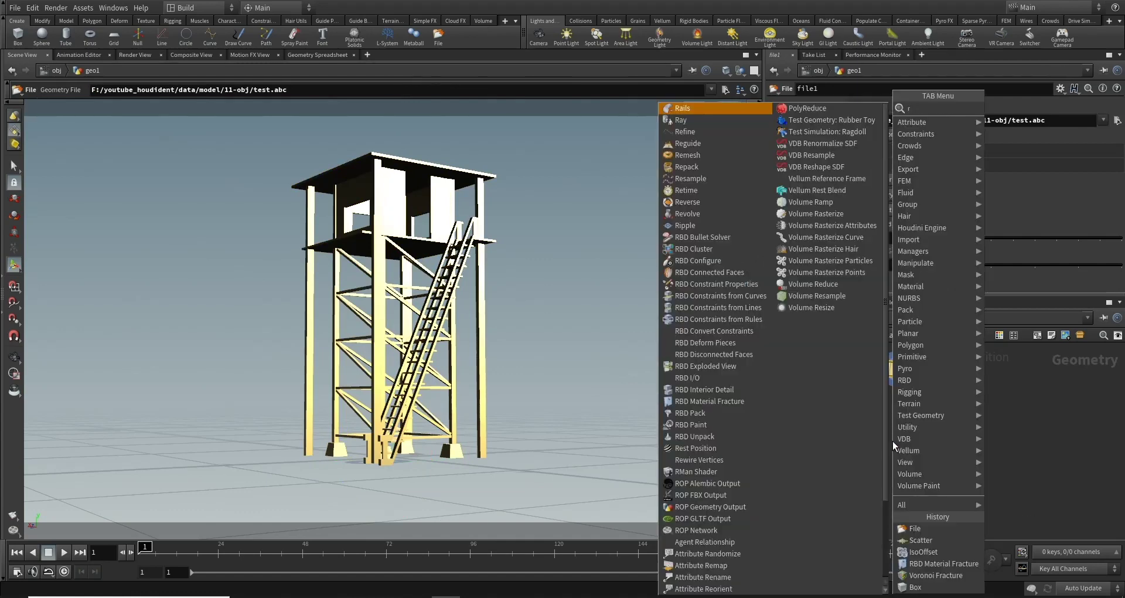
pyautogui.write('bd m')
pyautogui.press('Return')
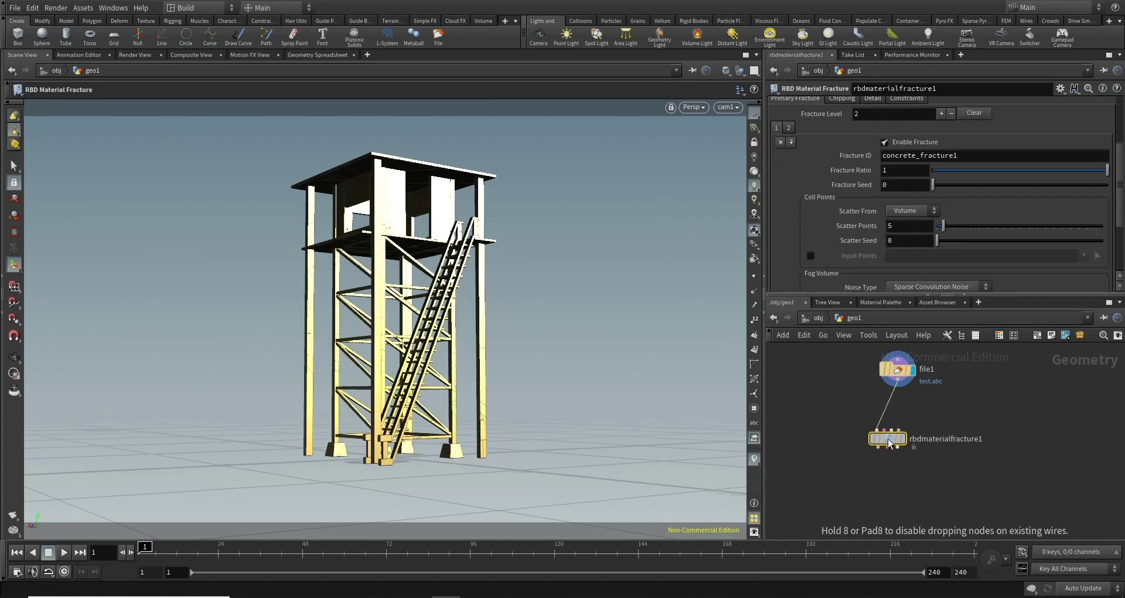
pyautogui.click(890, 448)
pyautogui.moveTo(905, 448); pyautogui.dragTo(905, 461)
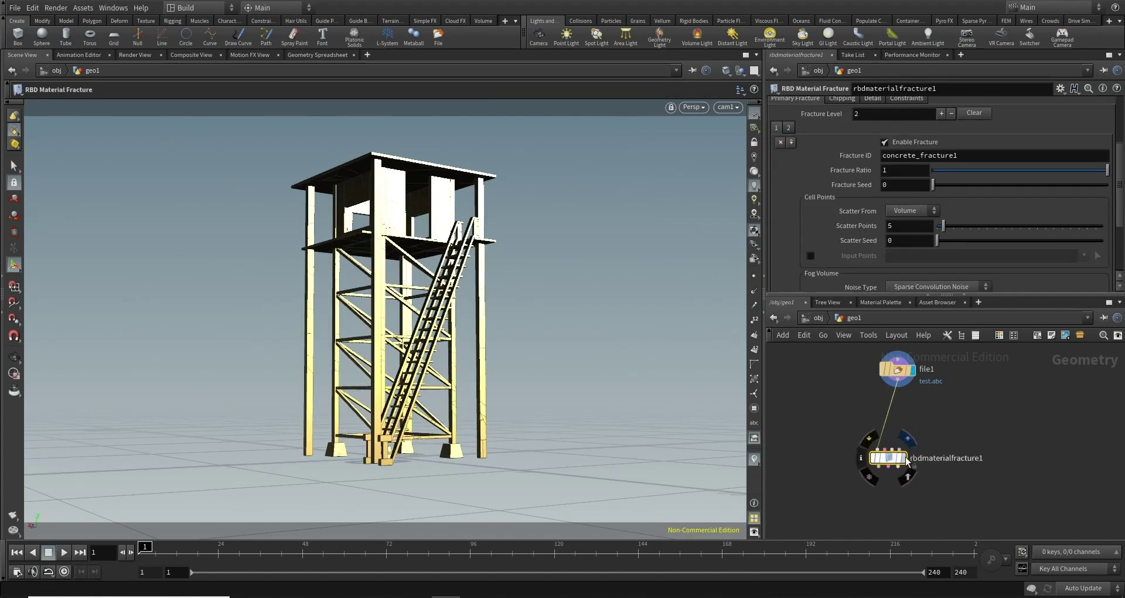
# Orbit around the tower to inspect the fracture lines, then nudge rbdmaterialfracture1 down-left
pyautogui.press('Escape')
pyautogui.moveTo(558, 354)
pyautogui.mouseDown()
pyautogui.moveTo(512, 364)
pyautogui.moveTo(614, 451)
pyautogui.moveTo(698, 227)
pyautogui.mouseUp()
pyautogui.press('Return')
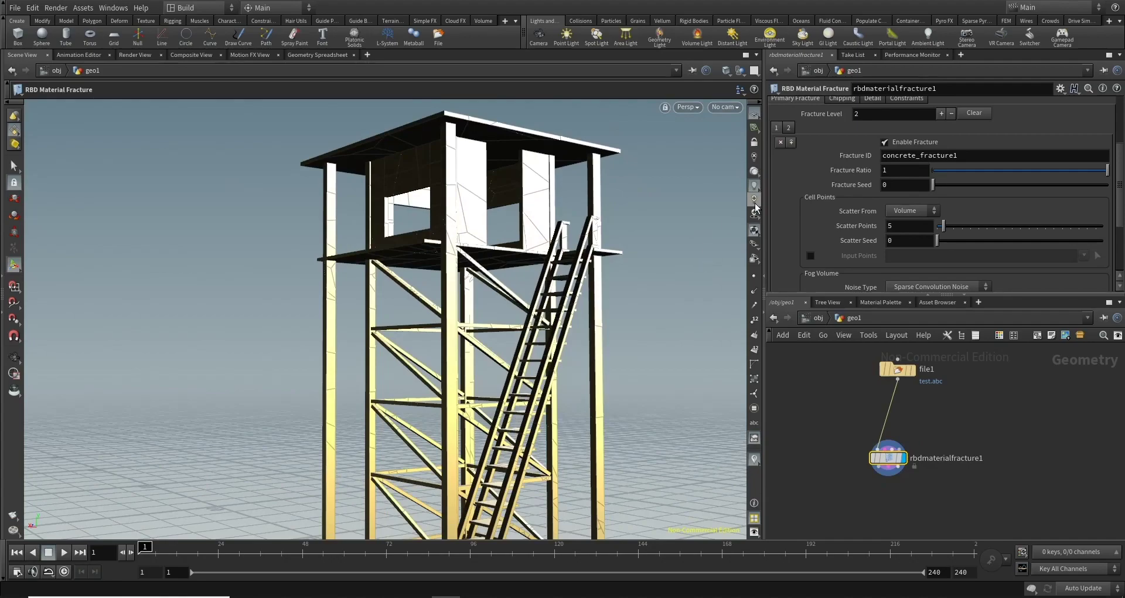
pyautogui.press('Escape')
pyautogui.moveTo(611, 313)
pyautogui.mouseDown()
pyautogui.moveTo(608, 346)
pyautogui.moveTo(630, 316)
pyautogui.moveTo(598, 324)
pyautogui.moveTo(256, 146)
pyautogui.moveTo(528, 324)
pyautogui.moveTo(431, 316)
pyautogui.moveTo(389, 297)
pyautogui.moveTo(608, 344)
pyautogui.moveTo(513, 346)
pyautogui.moveTo(536, 303)
pyautogui.moveTo(562, 334)
pyautogui.moveTo(565, 364)
pyautogui.moveTo(533, 358)
pyautogui.moveTo(545, 346)
pyautogui.mouseUp()
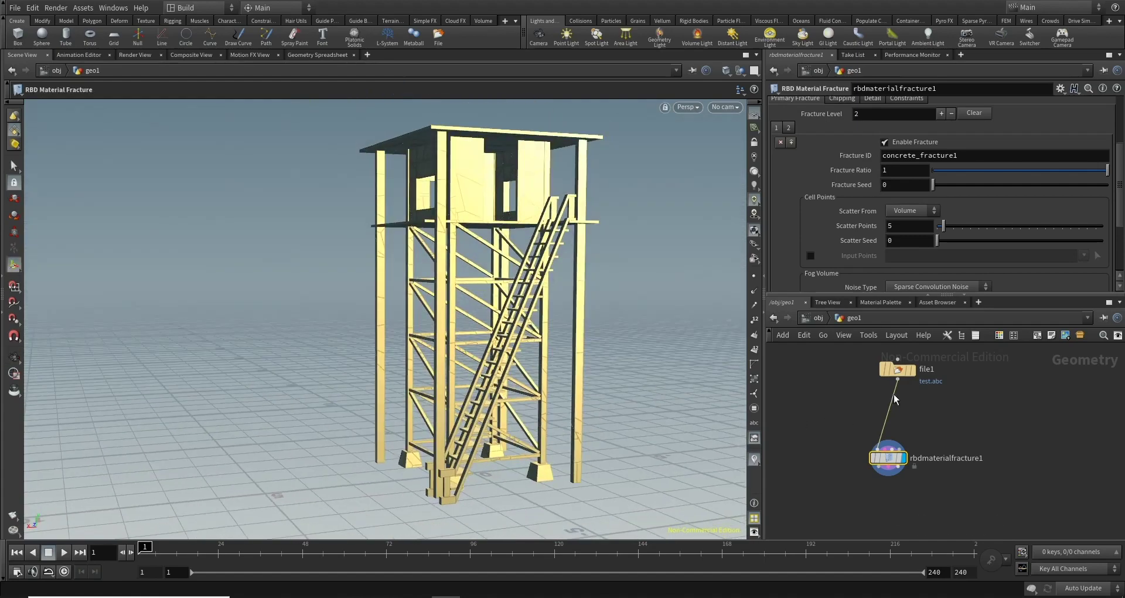
pyautogui.moveTo(889, 463); pyautogui.dragTo(879, 473)
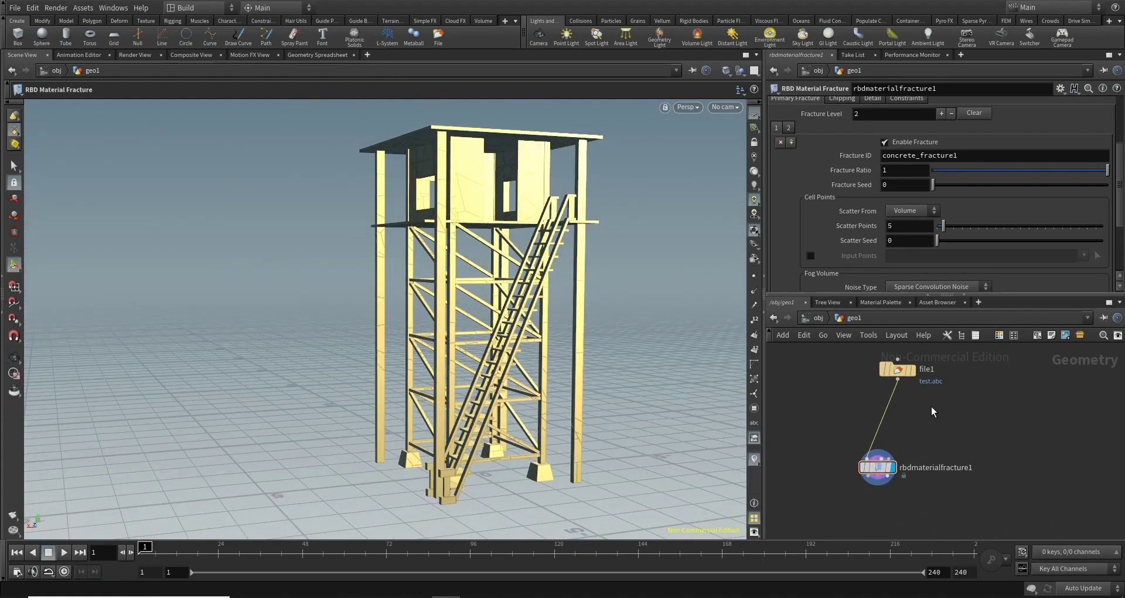
# Add a Scatter node (scatter1) to the geo1 network
pyautogui.press('Tab')
pyautogui.write('rbd')
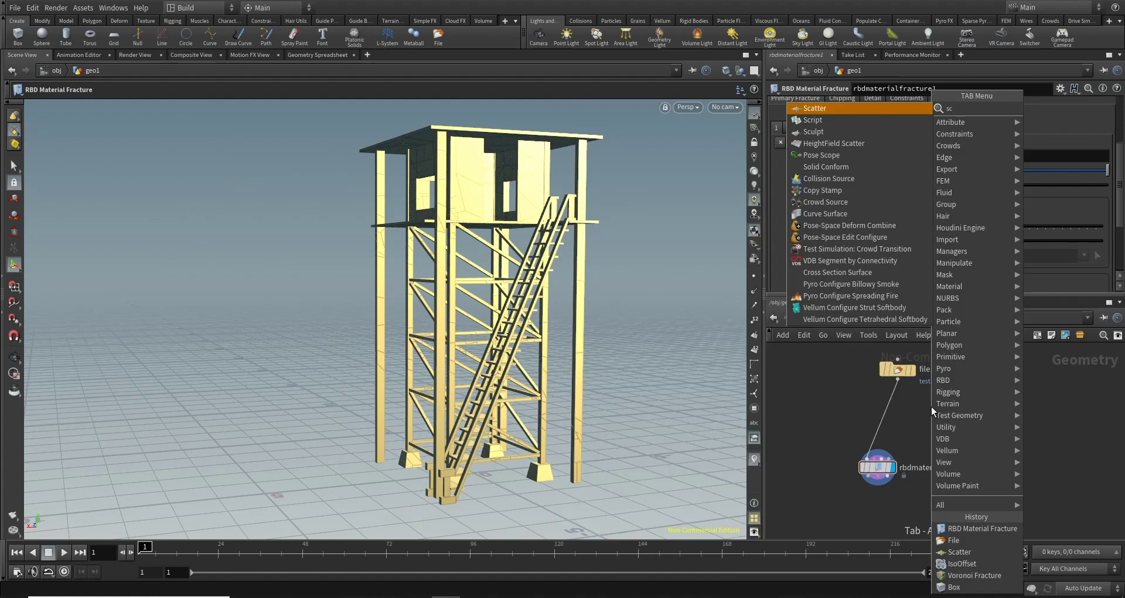
pyautogui.press('Return')
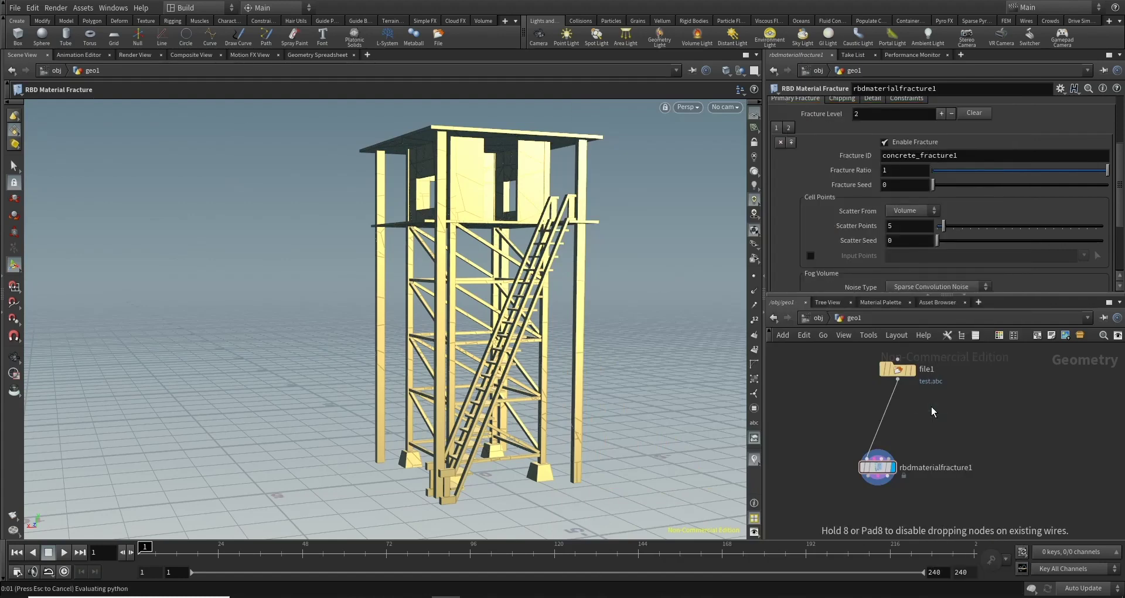
pyautogui.click(932, 412)
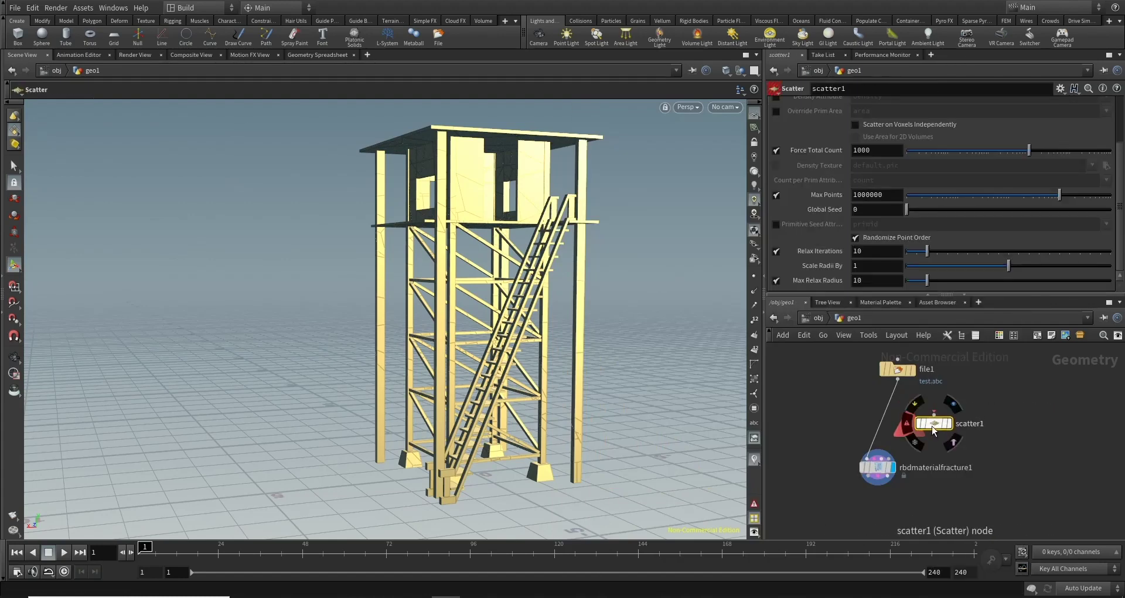
# Add an IsoOffset node fed by file1, sampling the volume By Size at 0.1
pyautogui.press('Tab')
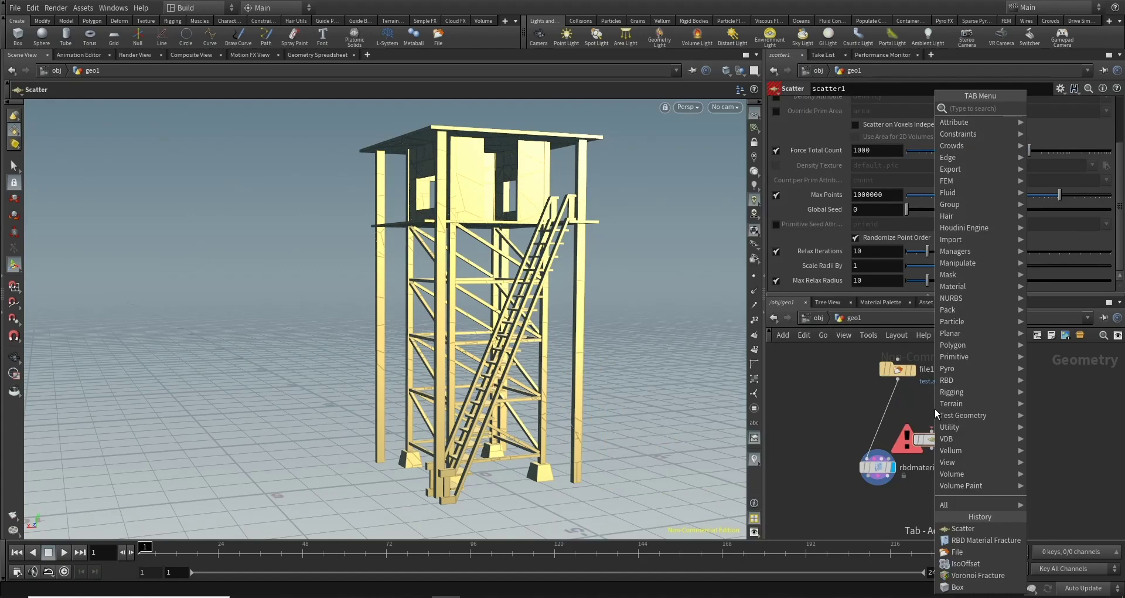
pyautogui.write('null')
pyautogui.press('Return')
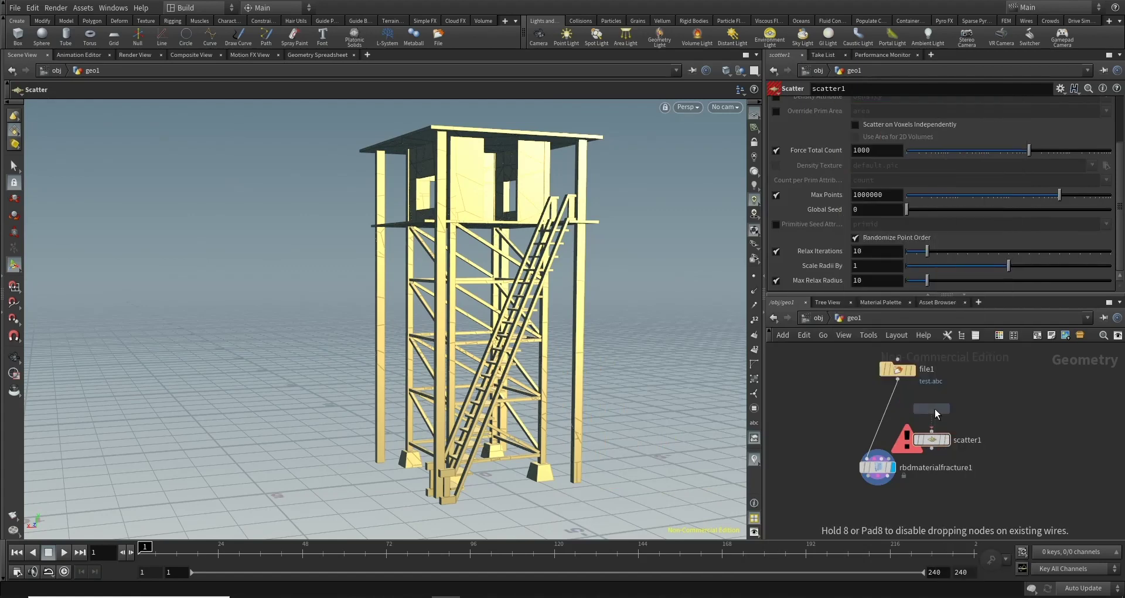
pyautogui.click(934, 409)
pyautogui.click(898, 380)
pyautogui.click(932, 401)
pyautogui.moveTo(934, 408); pyautogui.dragTo(934, 400)
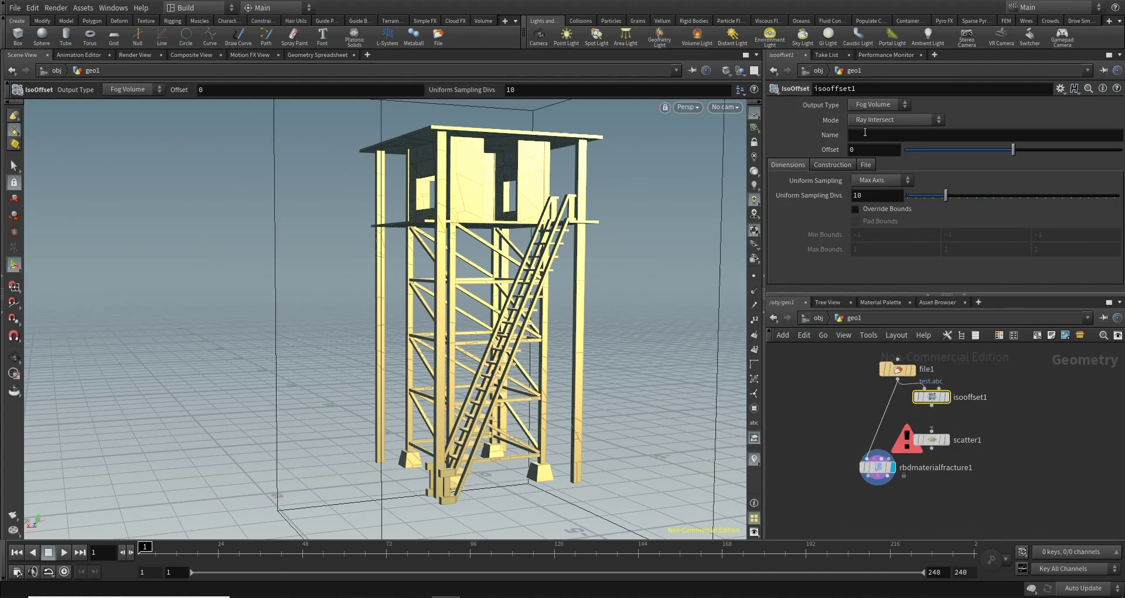
pyautogui.click(870, 180)
pyautogui.click(867, 251)
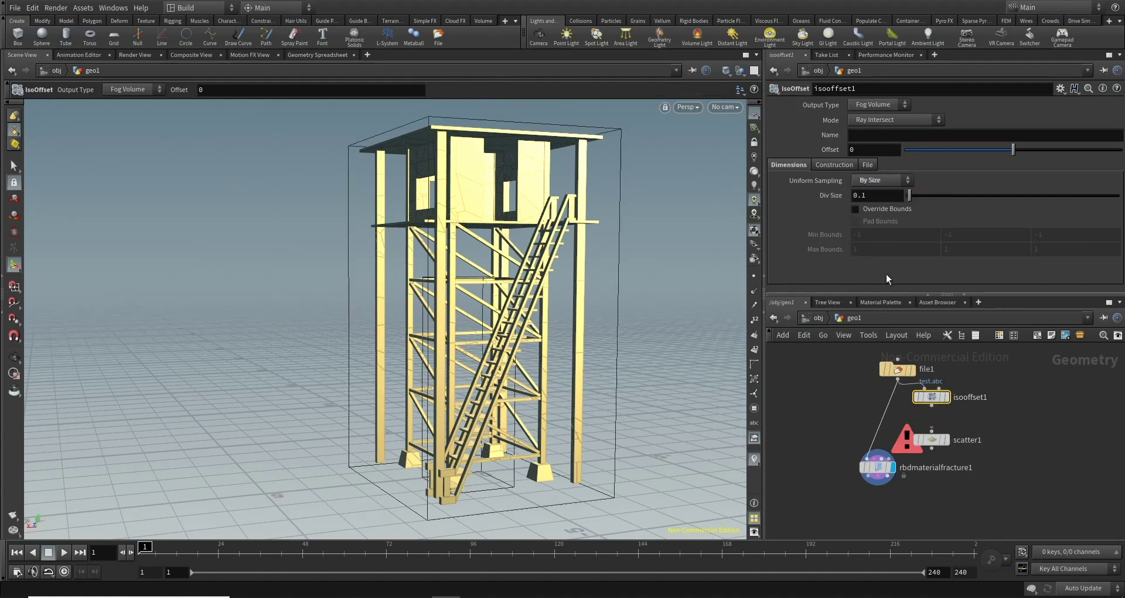
# Feed isooffset1 into scatter1, turn off relaxation and force 100 points
pyautogui.click(932, 414)
pyautogui.click(932, 433)
pyautogui.click(948, 441)
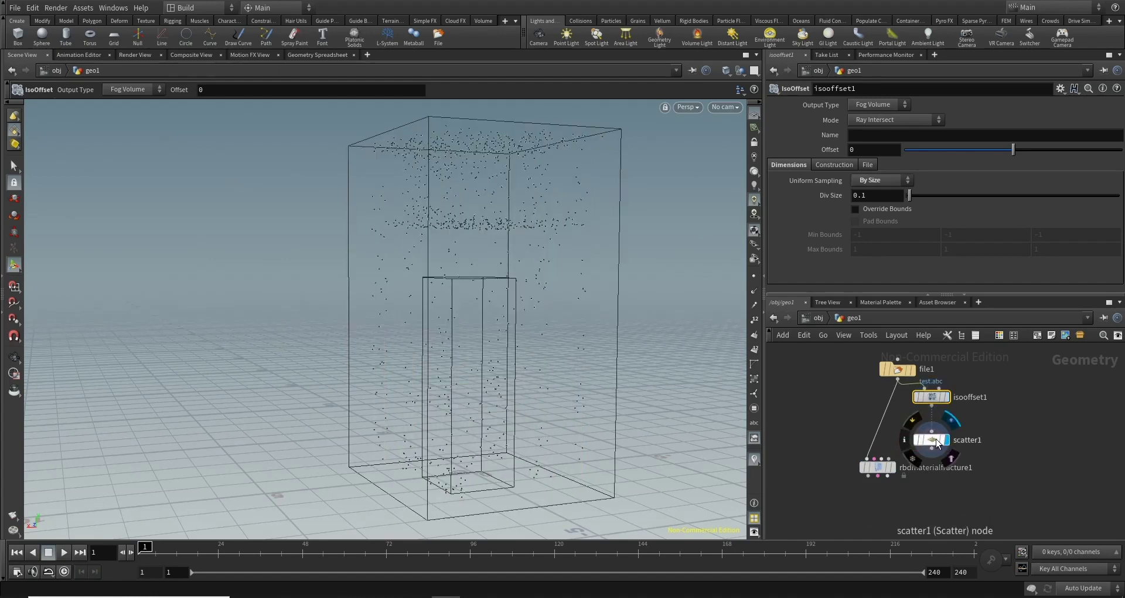
pyautogui.click(933, 439)
pyautogui.click(776, 252)
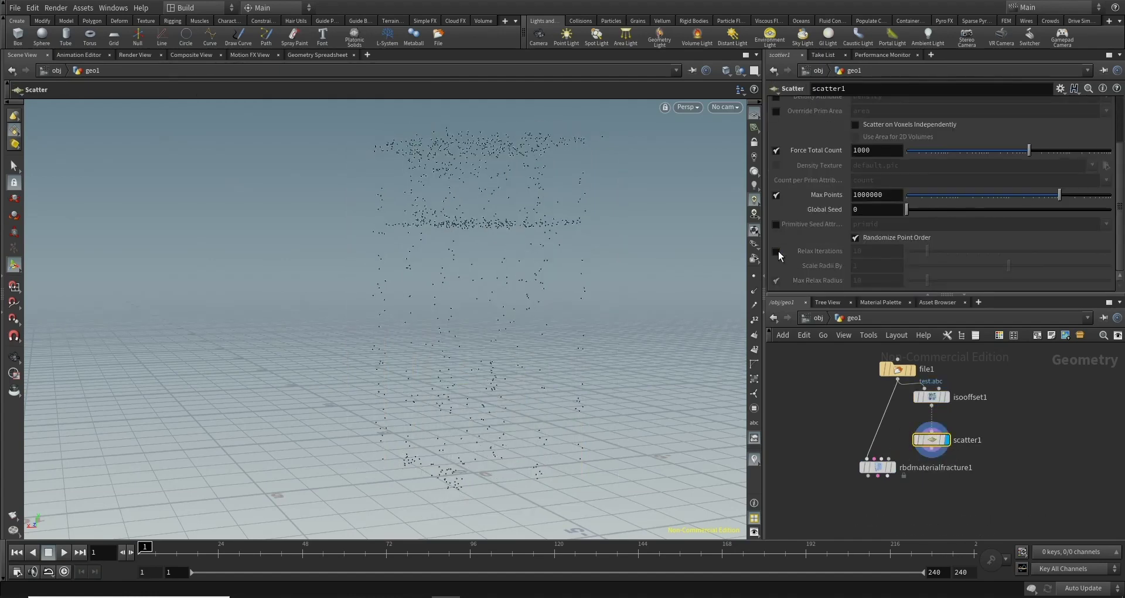
pyautogui.moveTo(858, 150); pyautogui.dragTo(862, 150)
pyautogui.write('0')
pyautogui.press('Return')
pyautogui.press('Escape')
pyautogui.moveTo(527, 414)
pyautogui.mouseDown()
pyautogui.moveTo(475, 309)
pyautogui.moveTo(419, 336)
pyautogui.moveTo(432, 369)
pyautogui.moveTo(552, 372)
pyautogui.moveTo(596, 354)
pyautogui.moveTo(512, 339)
pyautogui.moveTo(505, 354)
pyautogui.moveTo(524, 340)
pyautogui.moveTo(485, 309)
pyautogui.moveTo(527, 311)
pyautogui.moveTo(489, 324)
pyautogui.mouseUp()
pyautogui.press('Return')
# Wire scatter1 into rbdmaterialfracture1's points input and display the fractured tower
pyautogui.click(874, 458)
pyautogui.click(932, 448)
pyautogui.click(902, 482)
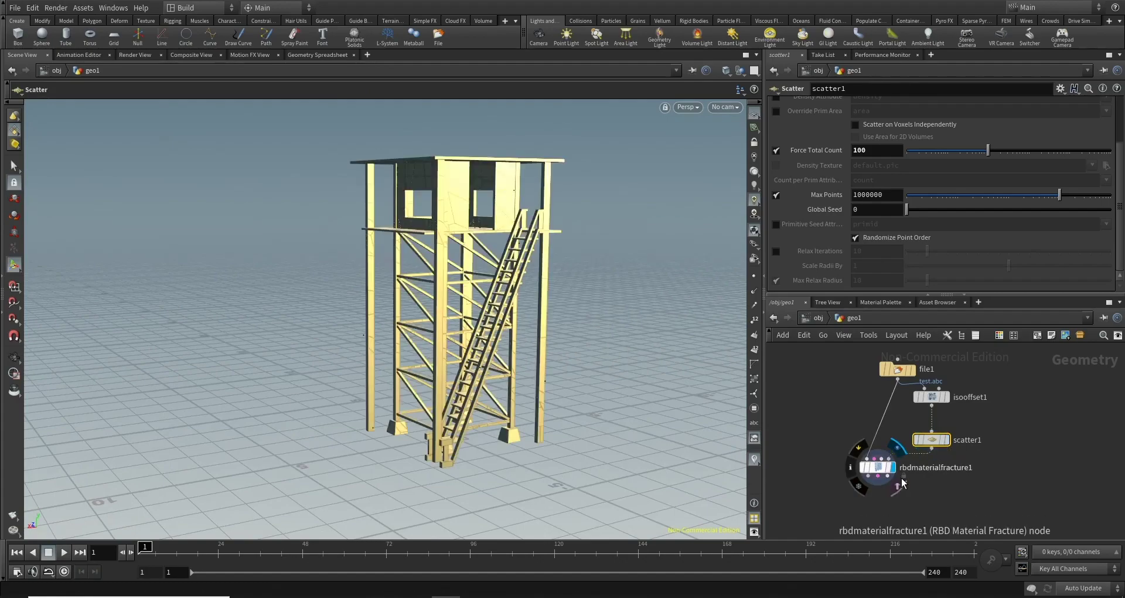
pyautogui.press('Escape')
pyautogui.moveTo(445, 305)
pyautogui.mouseDown()
pyautogui.moveTo(526, 393)
pyautogui.moveTo(586, 410)
pyautogui.mouseUp()
pyautogui.press('Return')
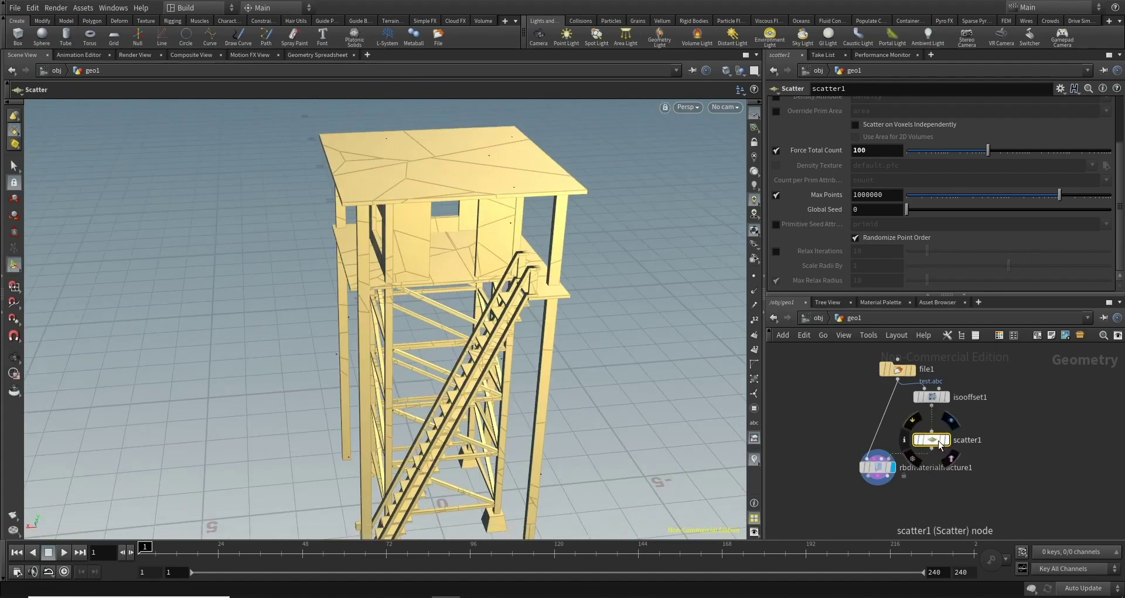
pyautogui.click(877, 467)
pyautogui.click(789, 173)
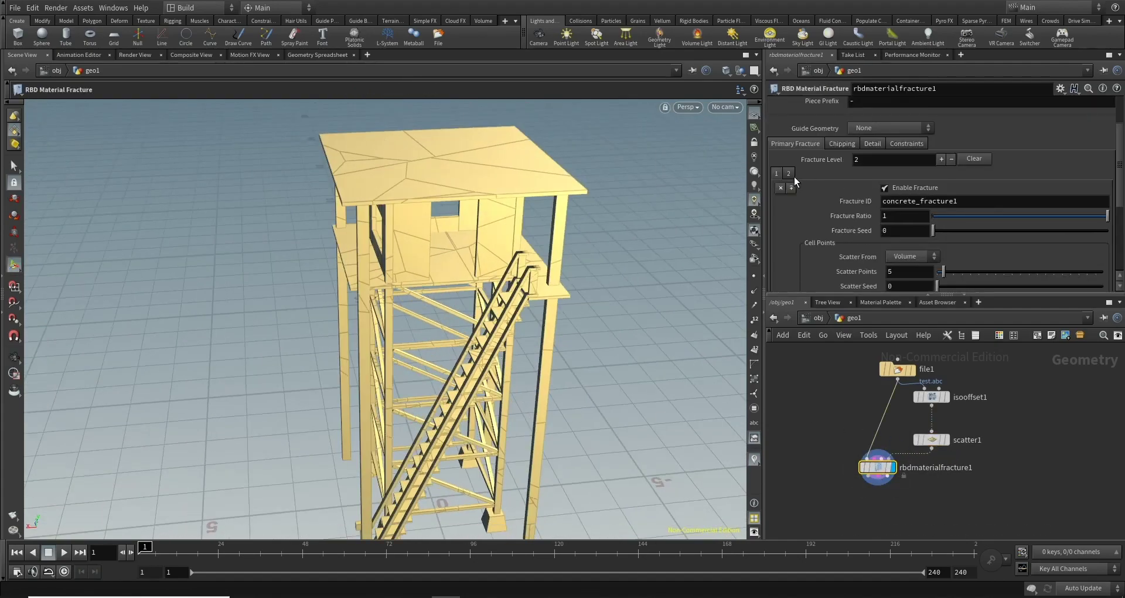
# Remove the second fracture level from rbdmaterialfracture1
pyautogui.click(780, 188)
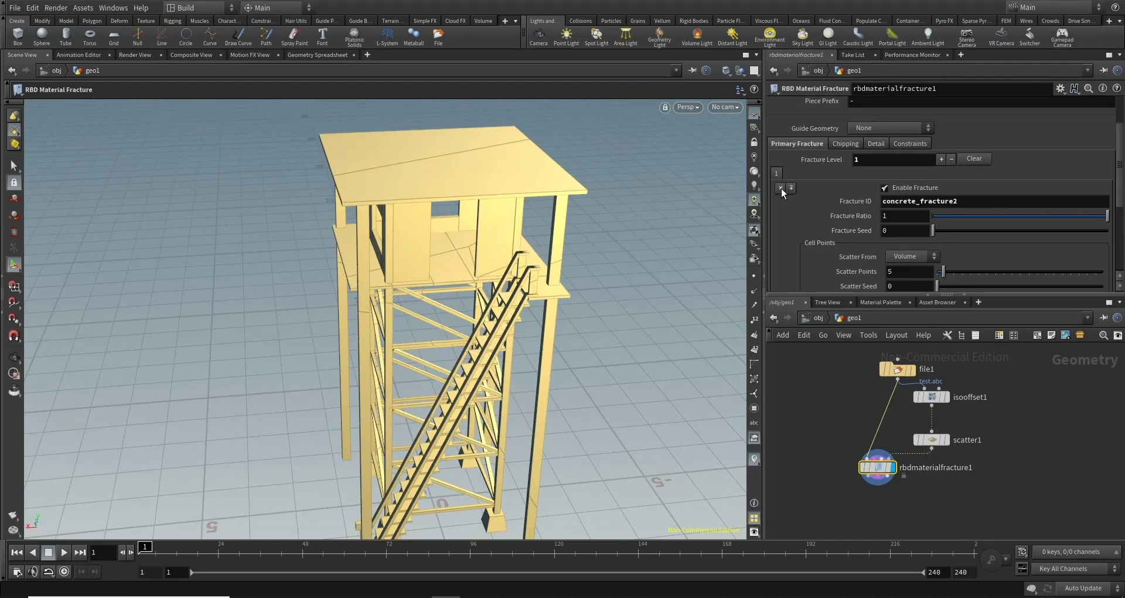
pyautogui.scroll(-2, 845, 229)
pyautogui.scroll(-1, 843, 228)
pyautogui.scroll(-1, 841, 237)
pyautogui.scroll(2, 832, 231)
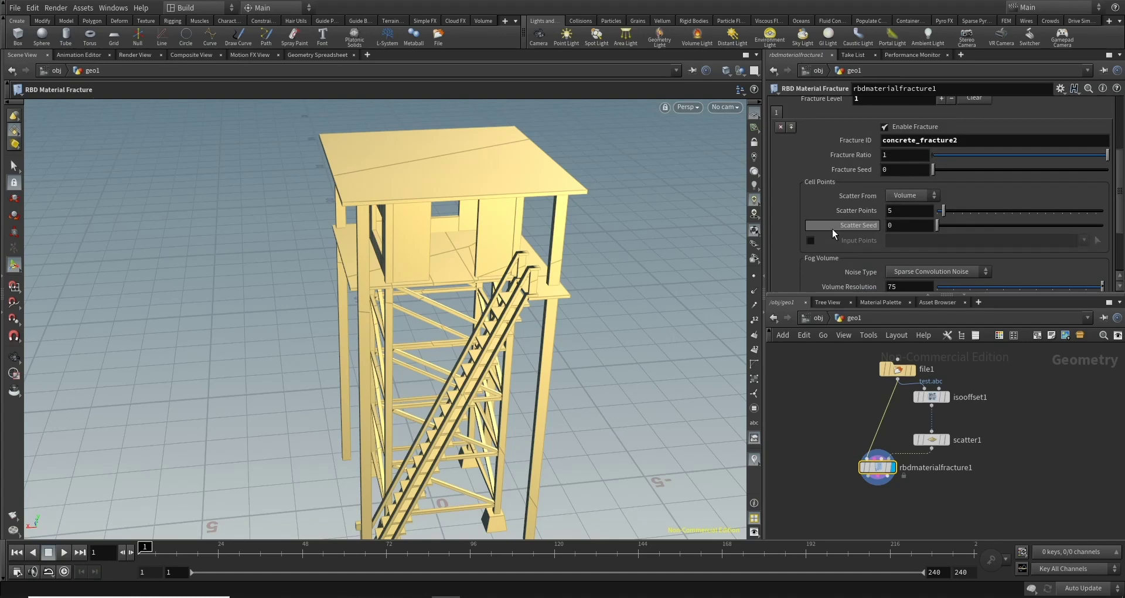
pyautogui.scroll(2, 832, 229)
pyautogui.click(845, 144)
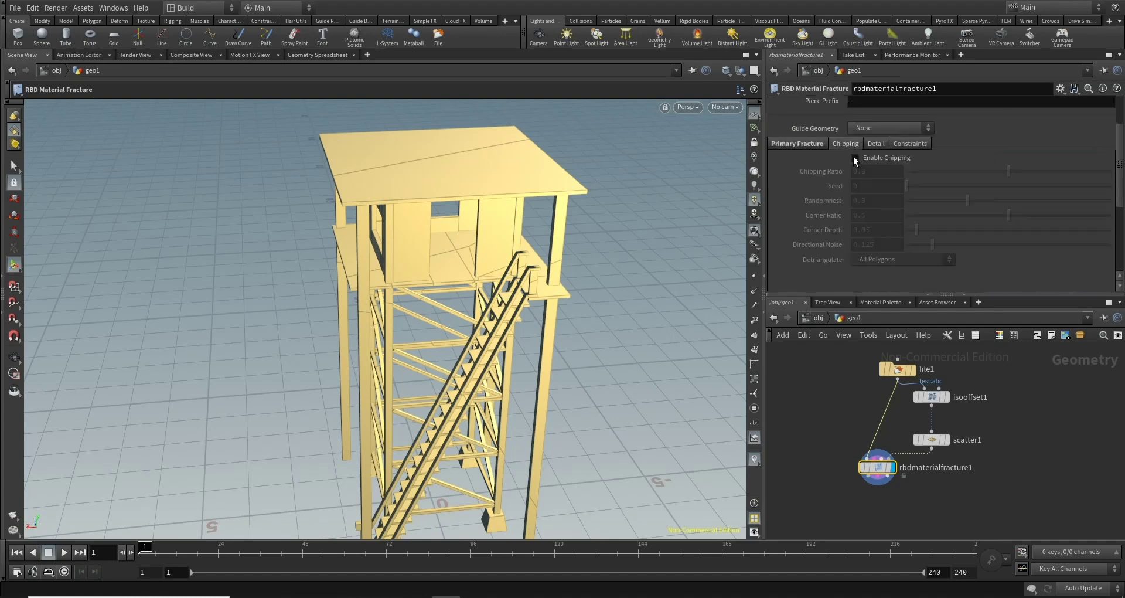
# Keep scatter1's Force Total Count at 100 points
pyautogui.click(931, 440)
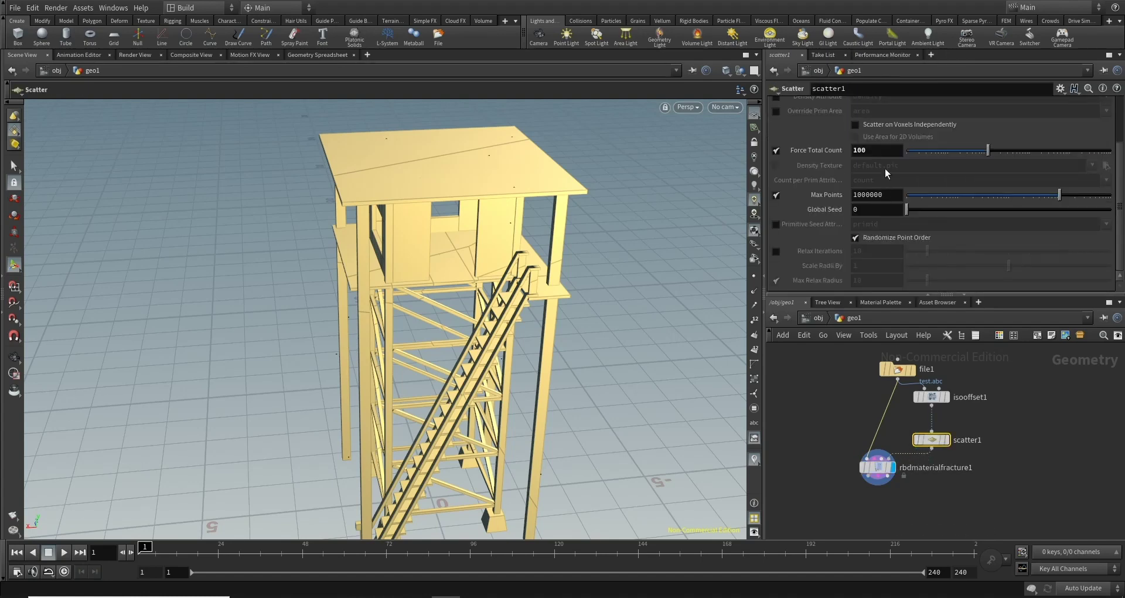
pyautogui.write('500')
pyautogui.press('Return')
pyautogui.moveTo(932, 439)
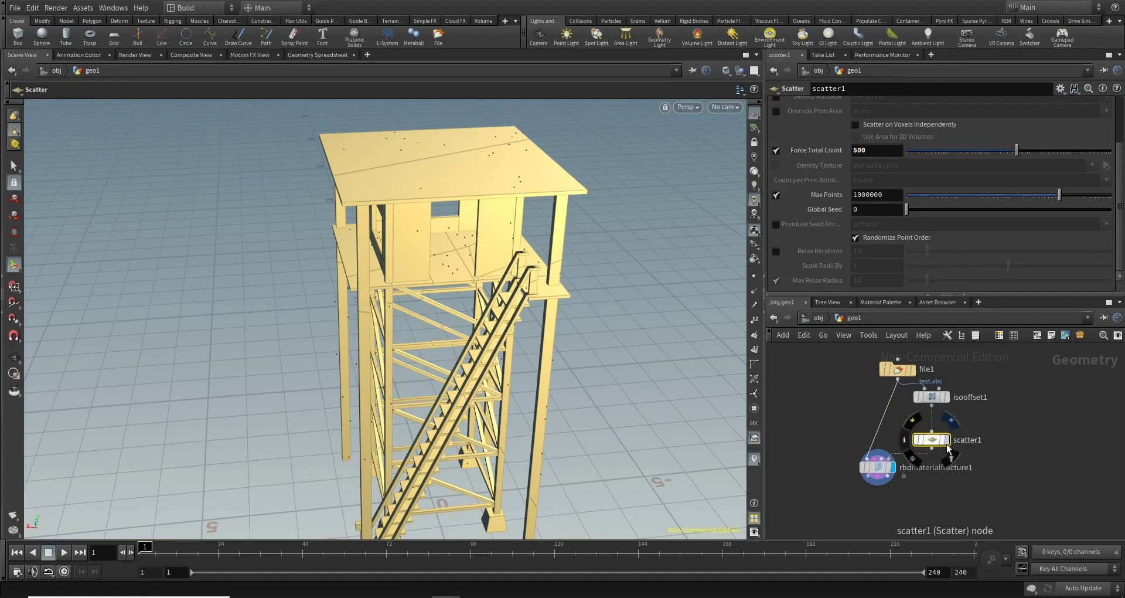
pyautogui.press('Escape')
pyautogui.moveTo(639, 351)
pyautogui.mouseDown()
pyautogui.moveTo(650, 374)
pyautogui.moveTo(635, 327)
pyautogui.moveTo(610, 328)
pyautogui.mouseUp()
pyautogui.press('Return')
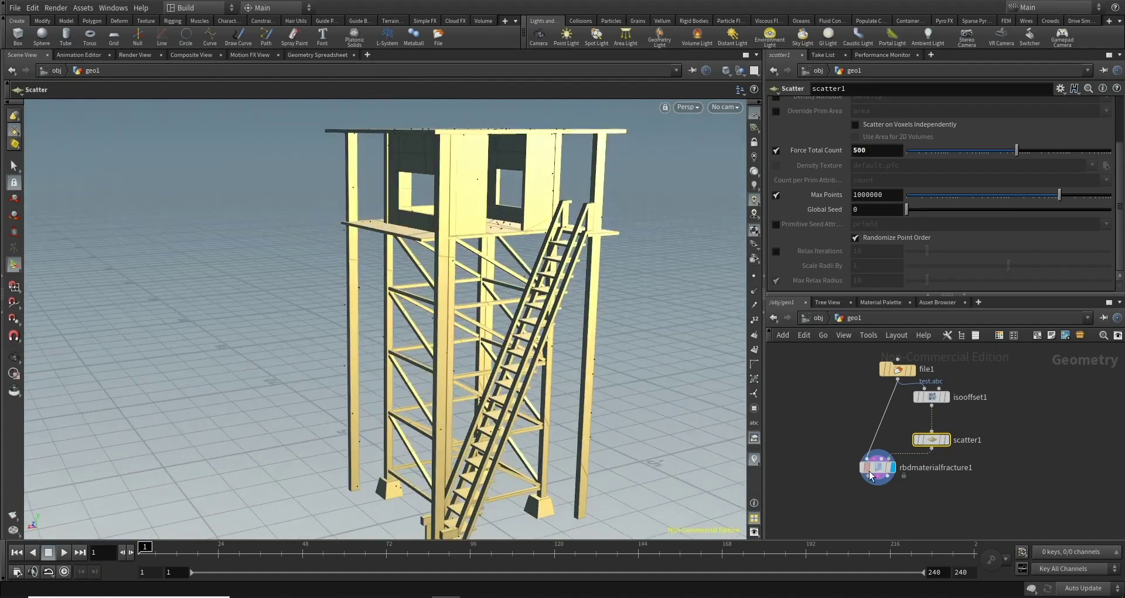
pyautogui.click(881, 151)
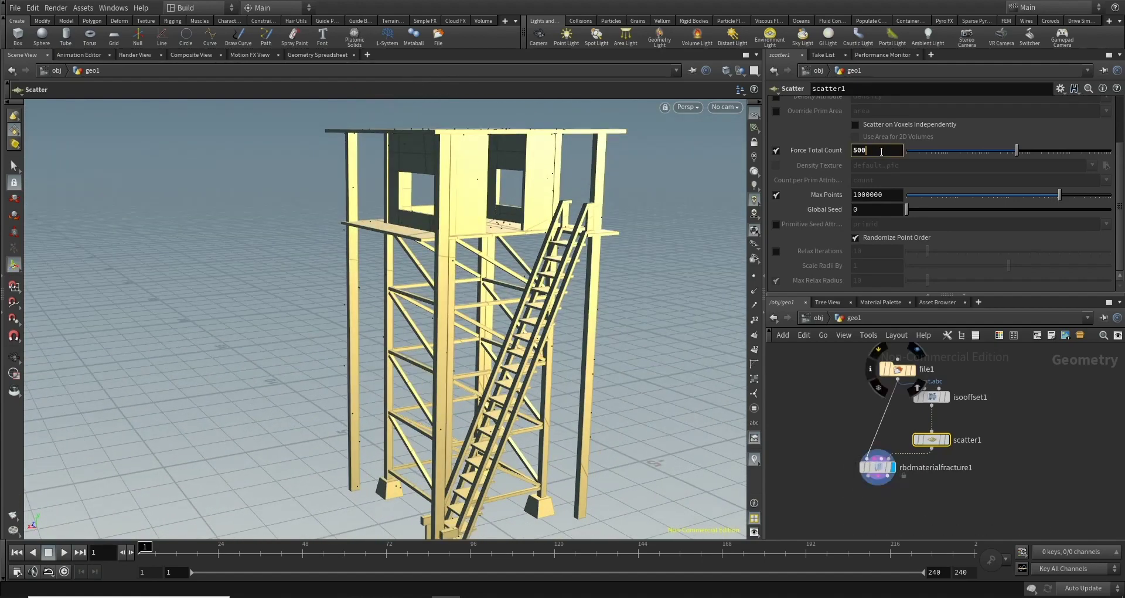
pyautogui.write('100')
pyautogui.press('Return')
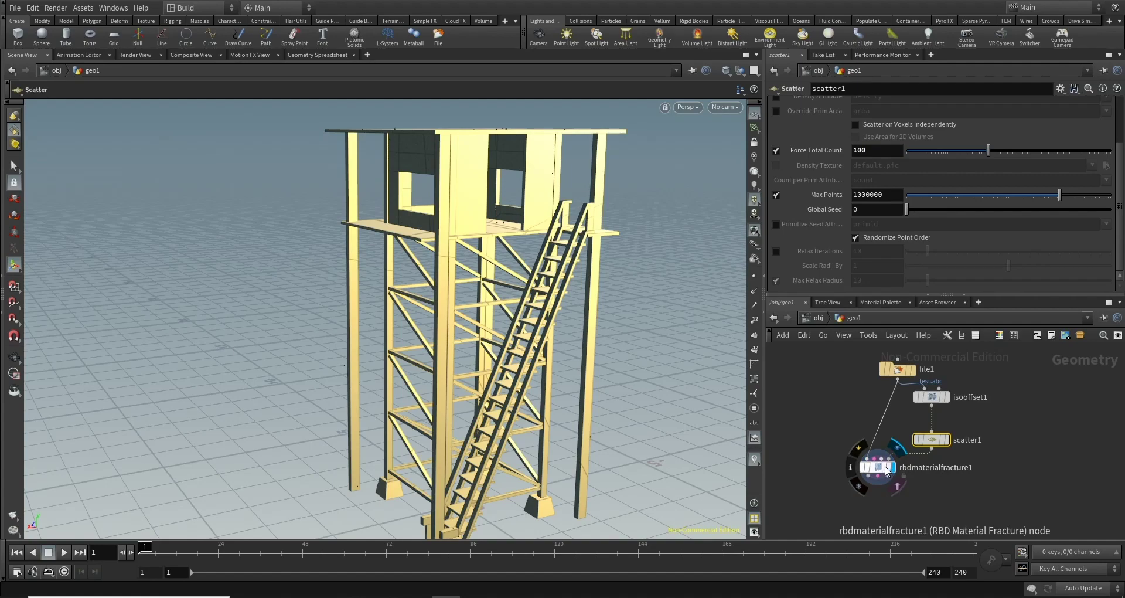
# Enable Input Points for rbdmaterialfracture1's cell points
pyautogui.click(877, 467)
pyautogui.scroll(-2, 821, 188)
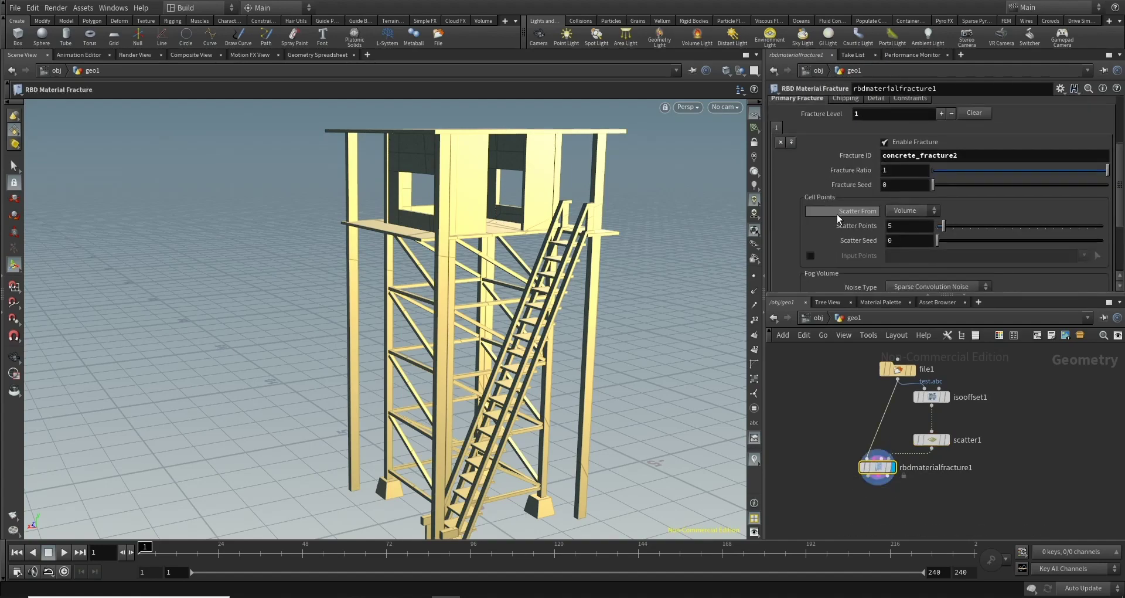
pyautogui.click(810, 256)
pyautogui.press('Escape')
pyautogui.moveTo(507, 345)
pyautogui.mouseDown()
pyautogui.moveTo(476, 320)
pyautogui.moveTo(492, 310)
pyautogui.mouseUp()
# Set scatter1's Force Total Count to 500
pyautogui.click(931, 439)
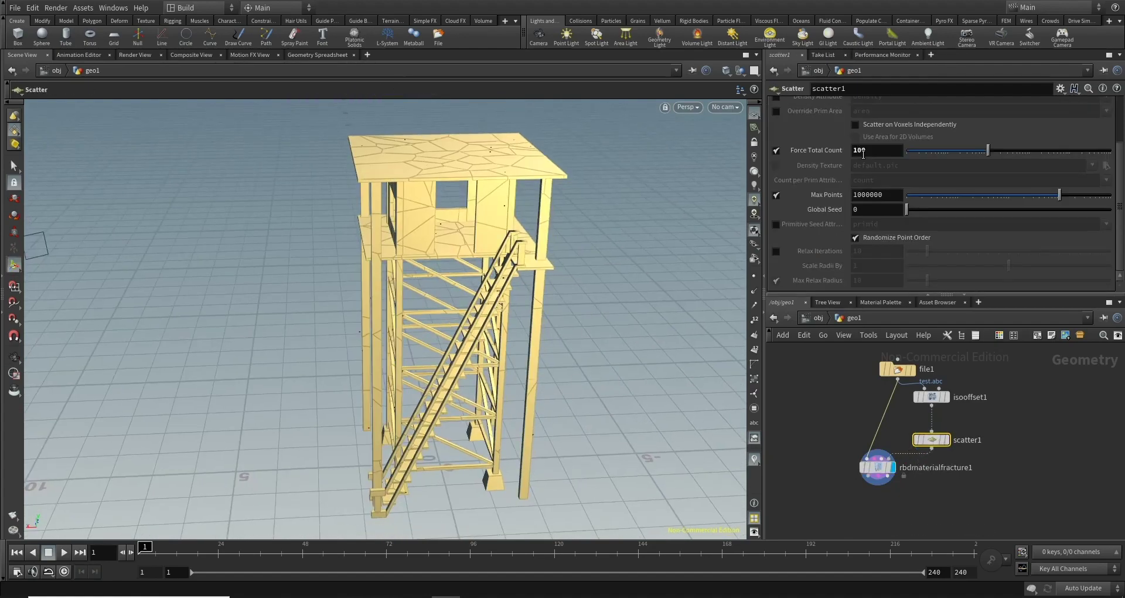
pyautogui.write('500')
pyautogui.press('Return')
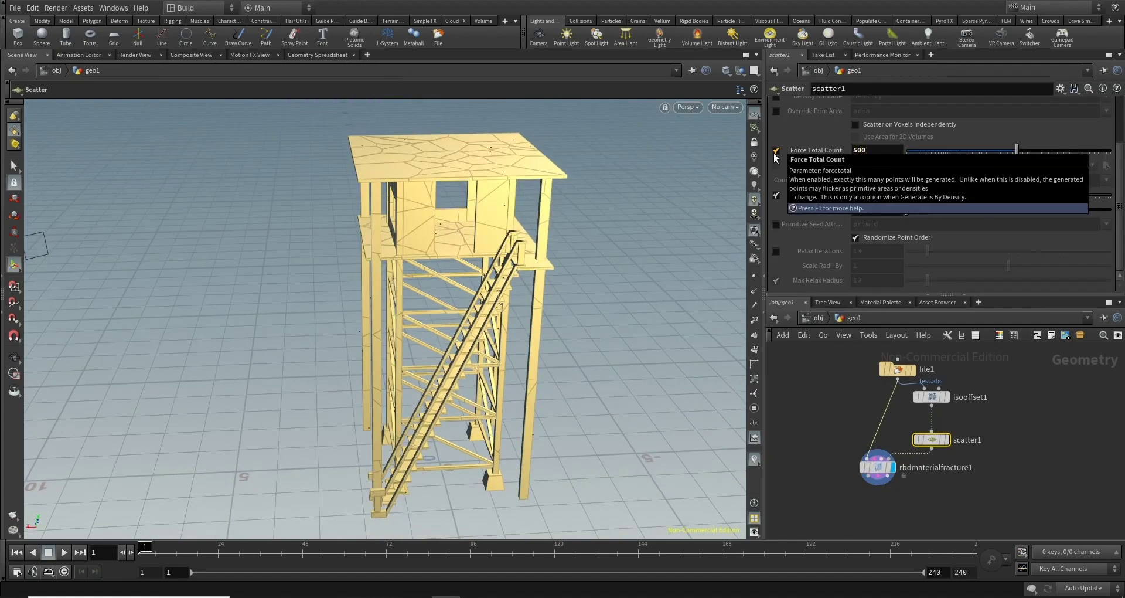
pyautogui.press('Escape')
pyautogui.moveTo(590, 276)
pyautogui.mouseDown()
pyautogui.moveTo(691, 250)
pyautogui.moveTo(660, 326)
pyautogui.moveTo(606, 223)
pyautogui.moveTo(556, 221)
pyautogui.moveTo(454, 298)
pyautogui.moveTo(515, 272)
pyautogui.moveTo(628, 288)
pyautogui.mouseUp()
pyautogui.press('Return')
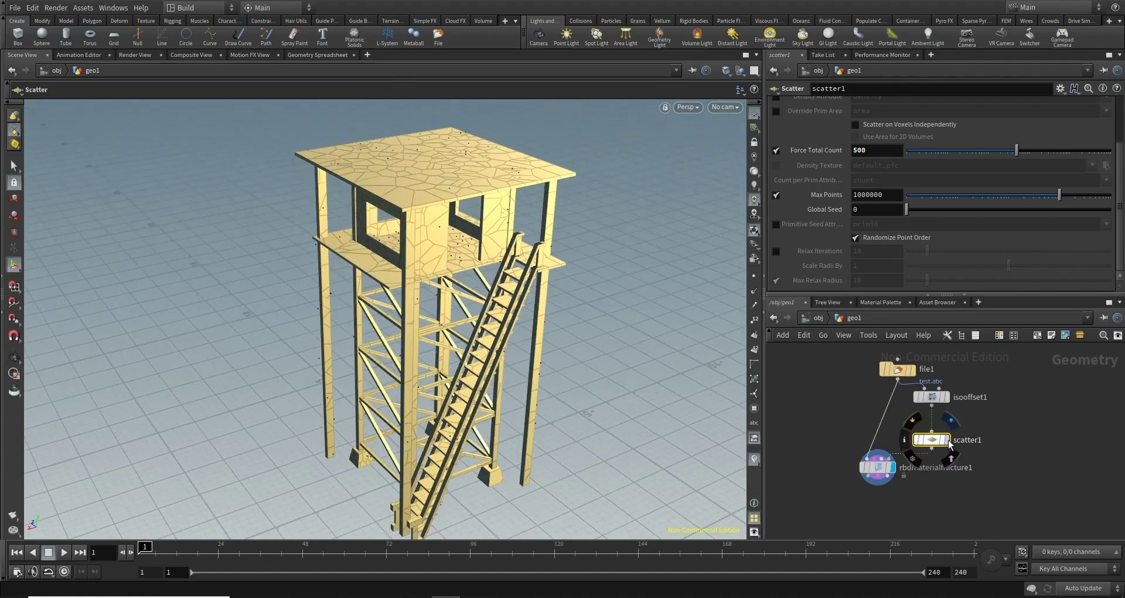
# Display scatter1's points and view them from a lower frontal angle
pyautogui.click(949, 444)
pyautogui.moveTo(502, 218); pyautogui.dragTo(457, 268)
pyautogui.press('Escape')
pyautogui.moveTo(435, 306)
pyautogui.mouseDown()
pyautogui.moveTo(442, 262)
pyautogui.moveTo(512, 372)
pyautogui.mouseUp()
# Box-select a cluster of points near the top in point mode and delete them
pyautogui.press('s')
pyautogui.moveTo(433, 299); pyautogui.dragTo(495, 355)
pyautogui.click(14, 129)
pyautogui.click(26, 131)
pyautogui.moveTo(435, 309)
pyautogui.mouseDown()
pyautogui.moveTo(507, 375)
pyautogui.moveTo(554, 470)
pyautogui.moveTo(534, 416)
pyautogui.mouseUp()
pyautogui.press('Escape')
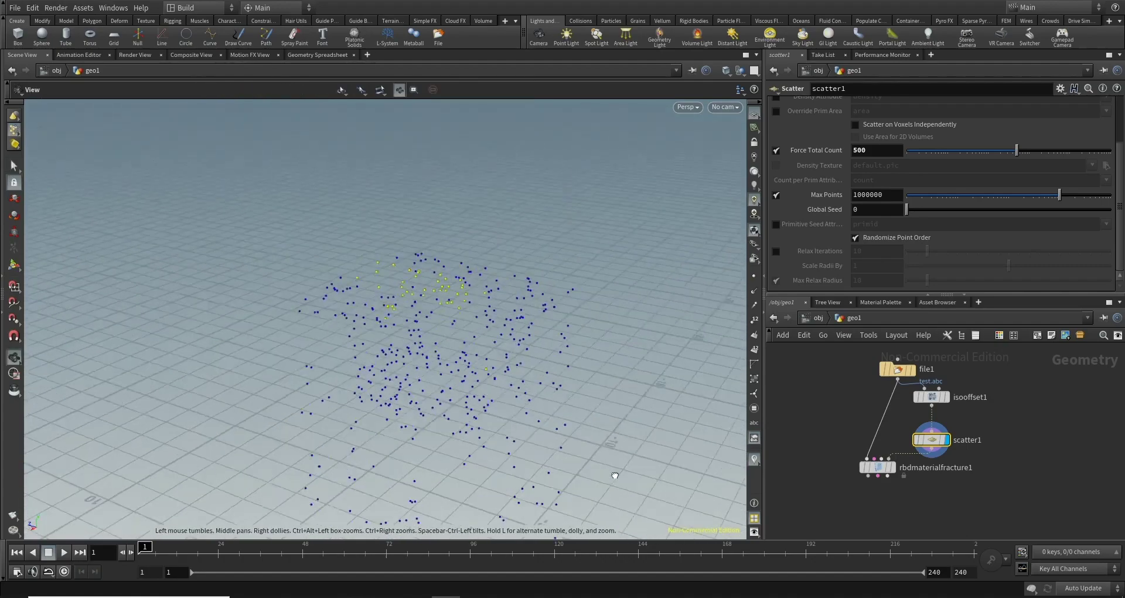
pyautogui.press('s')
pyautogui.press('Delete')
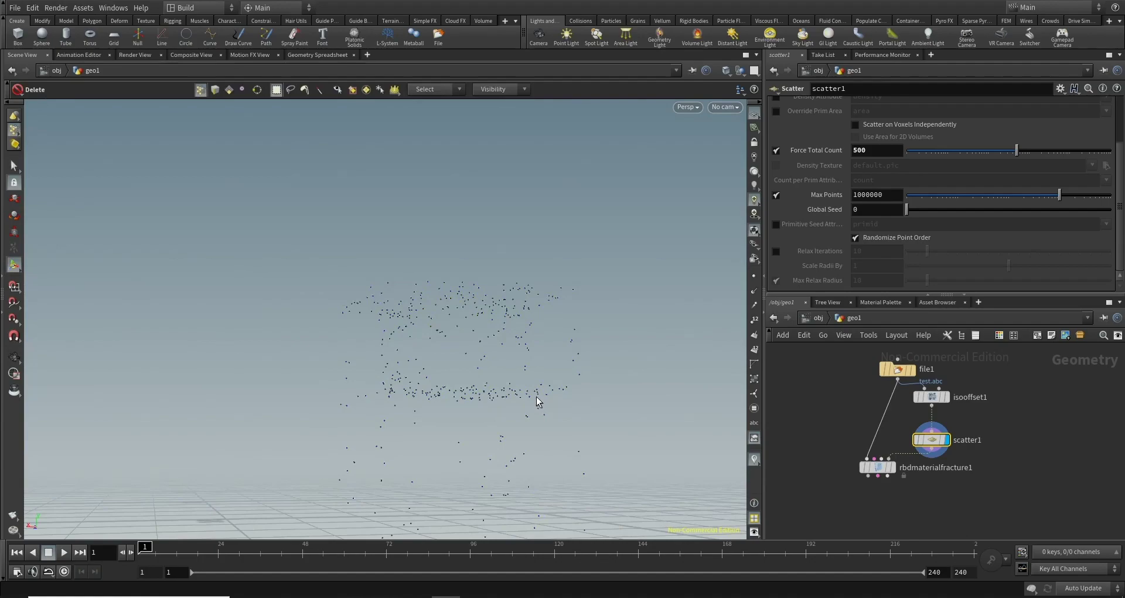
# Box-select another cluster of scattered points and delete them into blast2
pyautogui.press('Escape')
pyautogui.moveTo(554, 399)
pyautogui.mouseDown()
pyautogui.moveTo(572, 263)
pyautogui.moveTo(586, 379)
pyautogui.moveTo(622, 397)
pyautogui.moveTo(592, 415)
pyautogui.mouseUp()
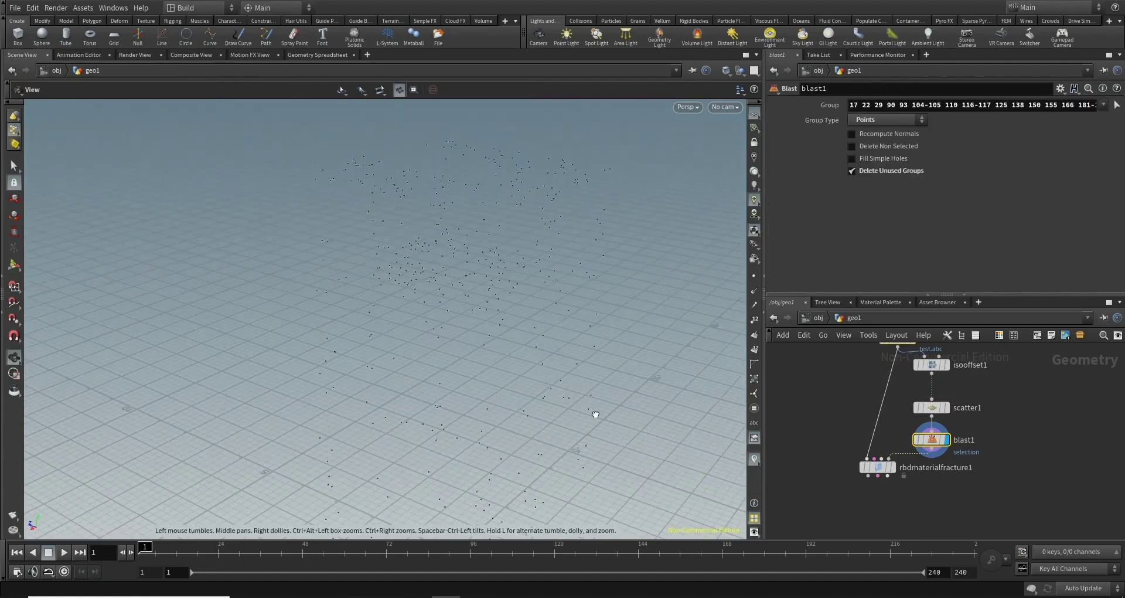
pyautogui.press('Return')
pyautogui.press('s')
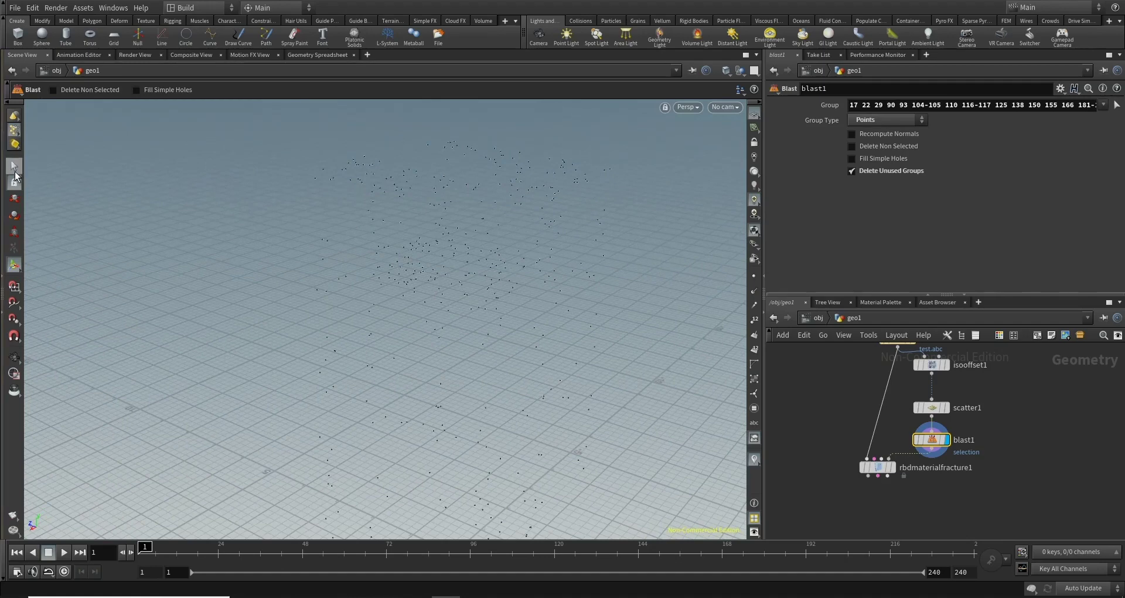
pyautogui.moveTo(433, 281); pyautogui.dragTo(399, 247)
pyautogui.press('Delete')
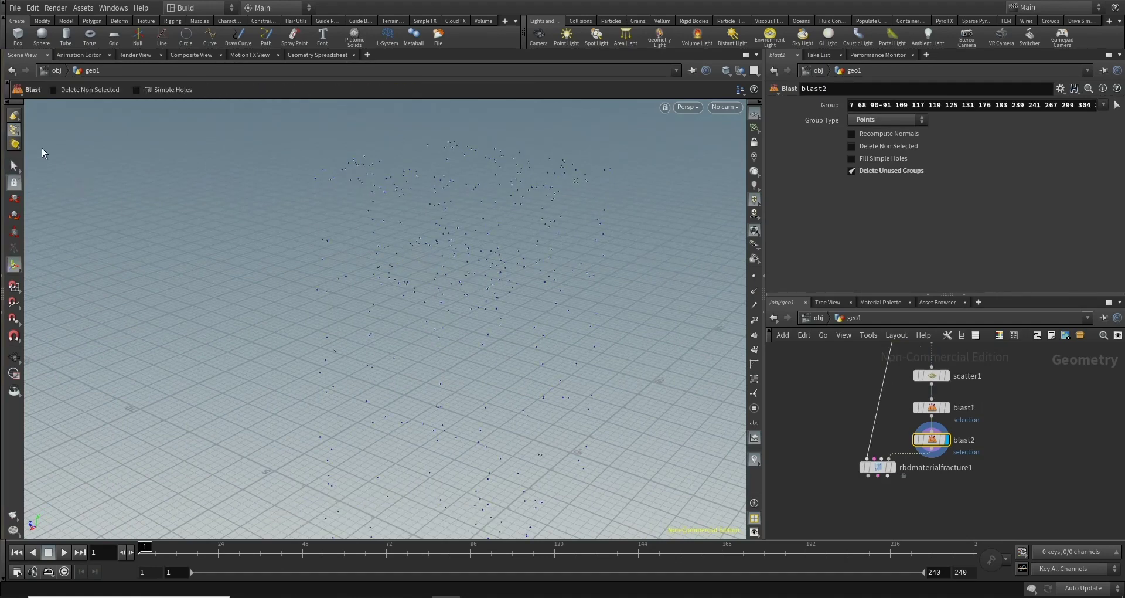
pyautogui.keyDown('alt'); pyautogui.moveTo(606, 345); pyautogui.dragTo(477, 276); pyautogui.keyUp('alt')
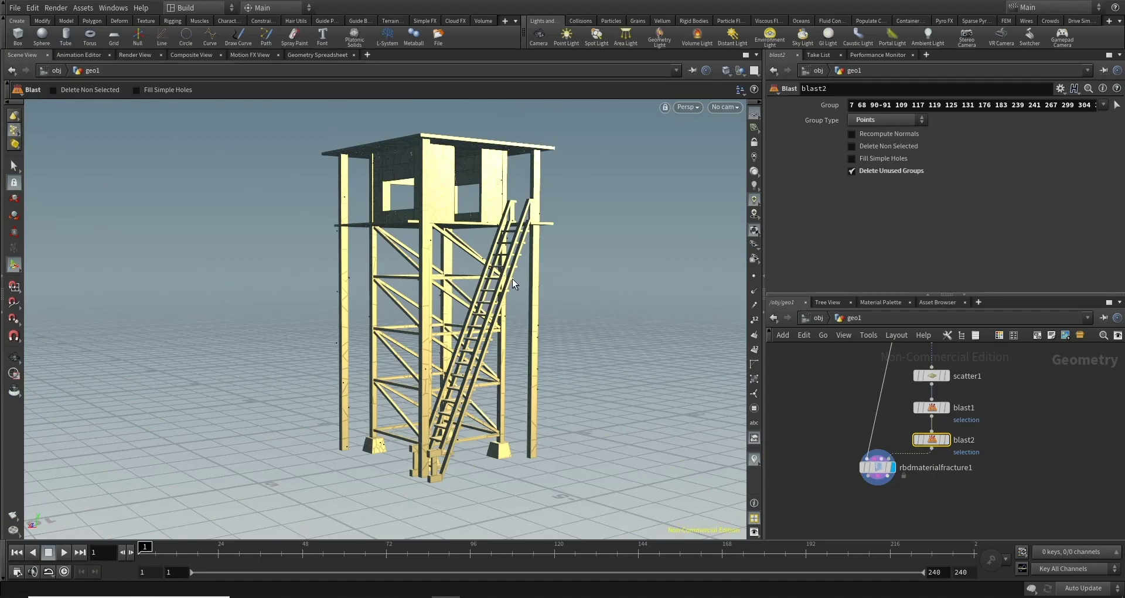
pyautogui.moveTo(512, 278)
pyautogui.mouseDown()
pyautogui.moveTo(417, 362)
pyautogui.moveTo(678, 312)
pyautogui.moveTo(428, 353)
pyautogui.mouseUp()
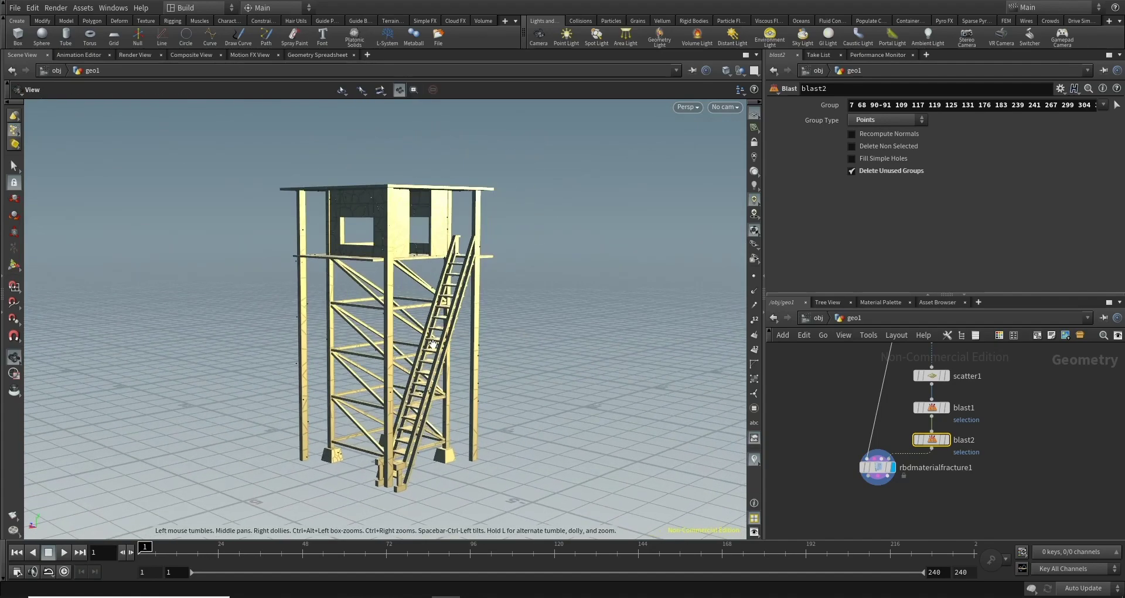
pyautogui.press('Return')
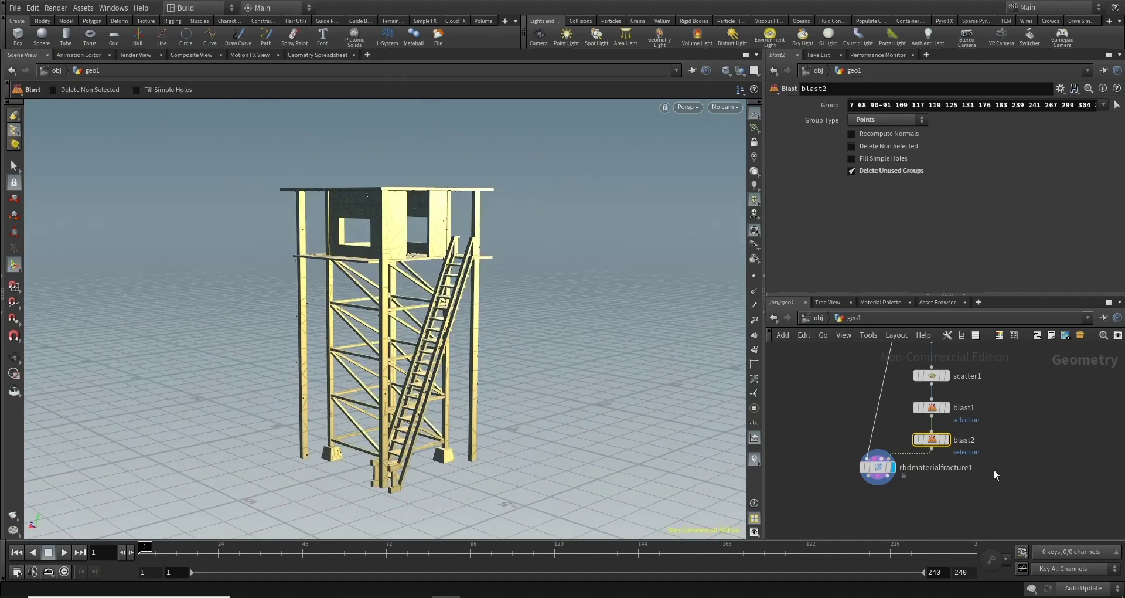
pyautogui.moveTo(994, 470); pyautogui.dragTo(931, 450, button='middle')
pyautogui.scroll(-2, 931, 450)
# Set rbdmaterialfracture1's Chipping Ratio from 0.5 to 1
pyautogui.click(901, 420)
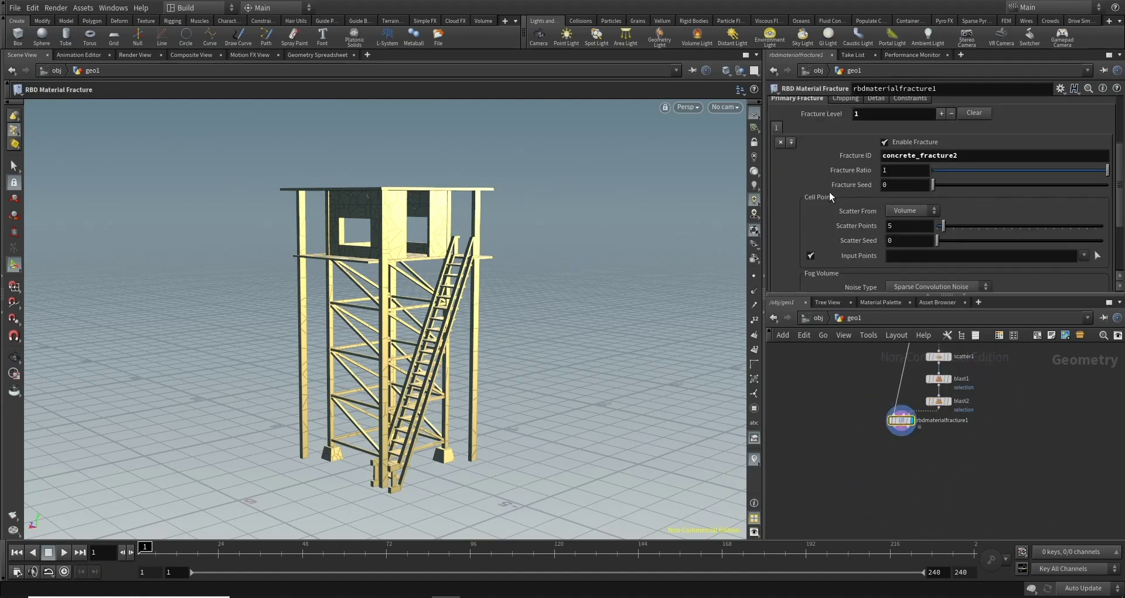
pyautogui.scroll(3, 829, 192)
pyautogui.click(839, 174)
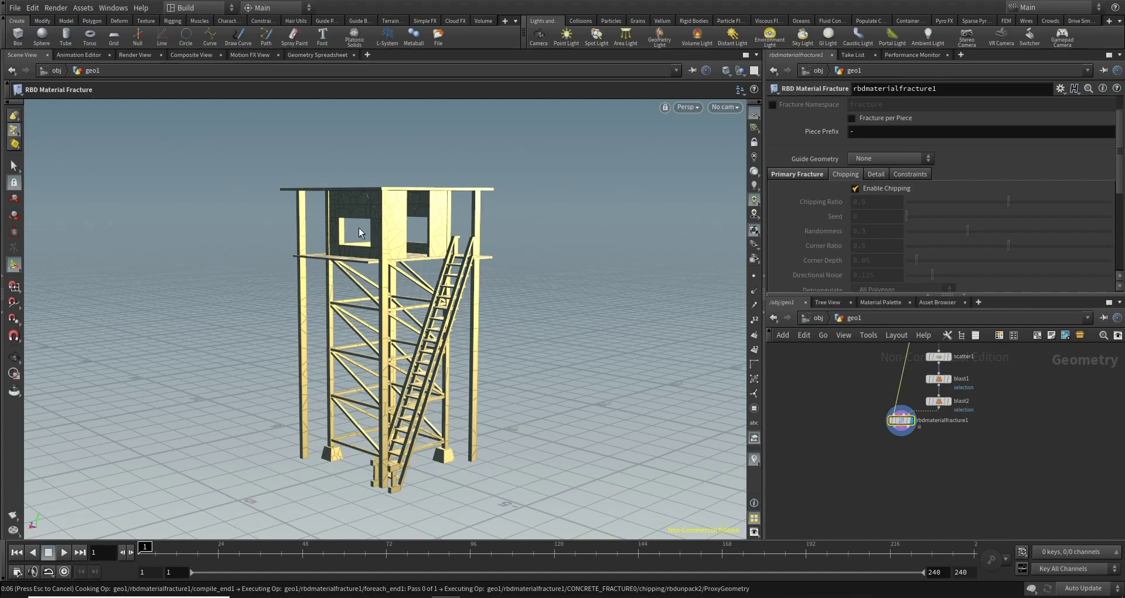
pyautogui.press('Escape')
pyautogui.scroll(5, 690, 256)
pyautogui.scroll(3, 644, 234)
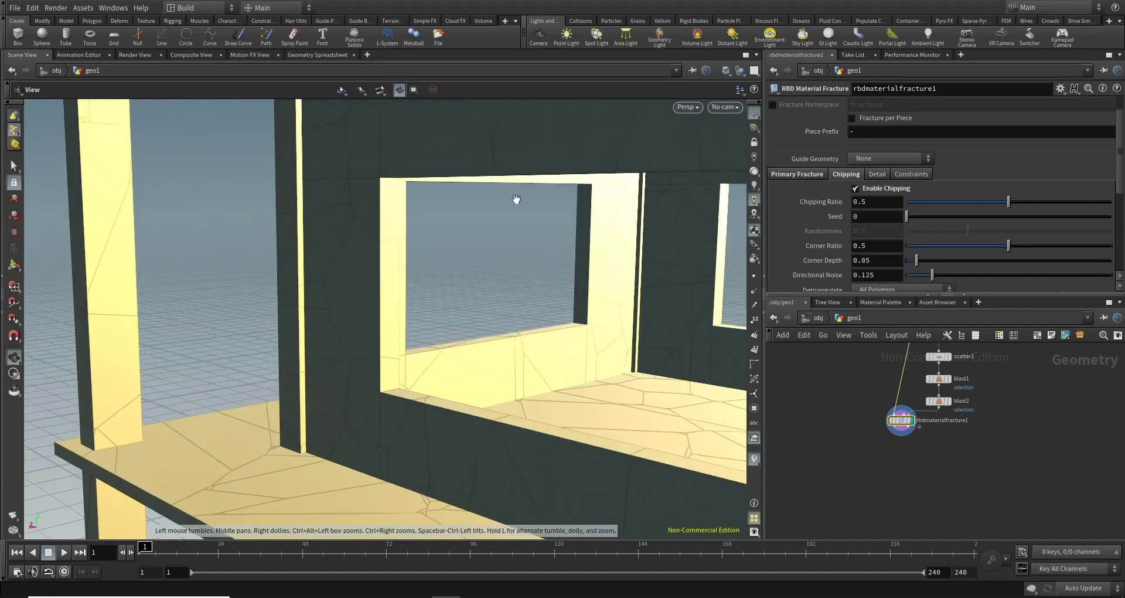
pyautogui.scroll(3, 486, 252)
pyautogui.scroll(2, 422, 299)
pyautogui.scroll(1, 463, 297)
pyautogui.scroll(2, 516, 290)
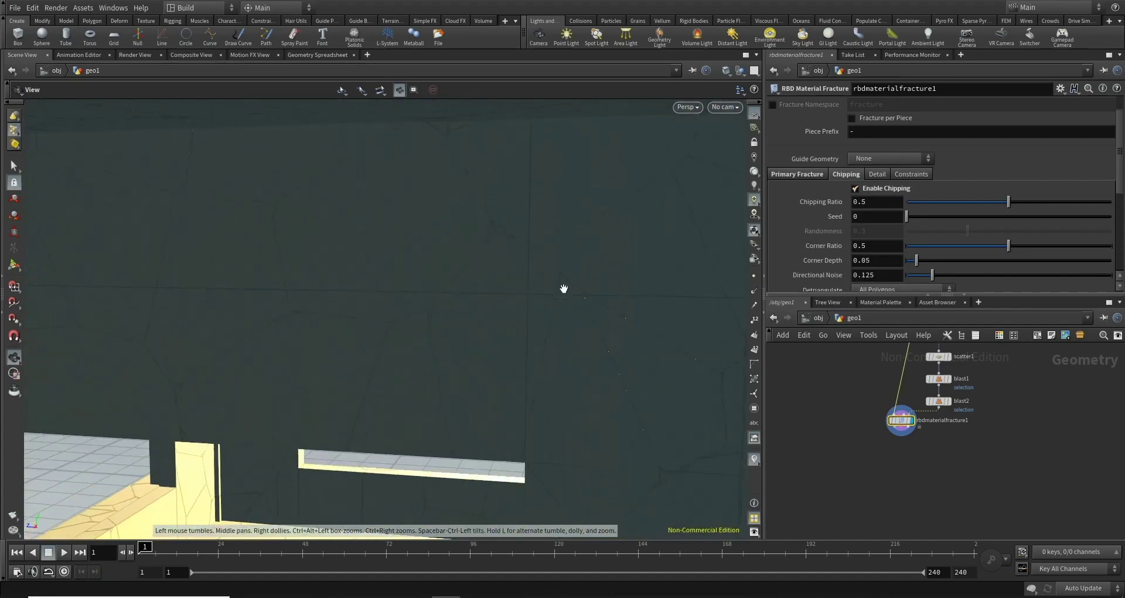
pyautogui.scroll(2, 572, 283)
pyautogui.press('Return')
pyautogui.write('1')
pyautogui.press('Return')
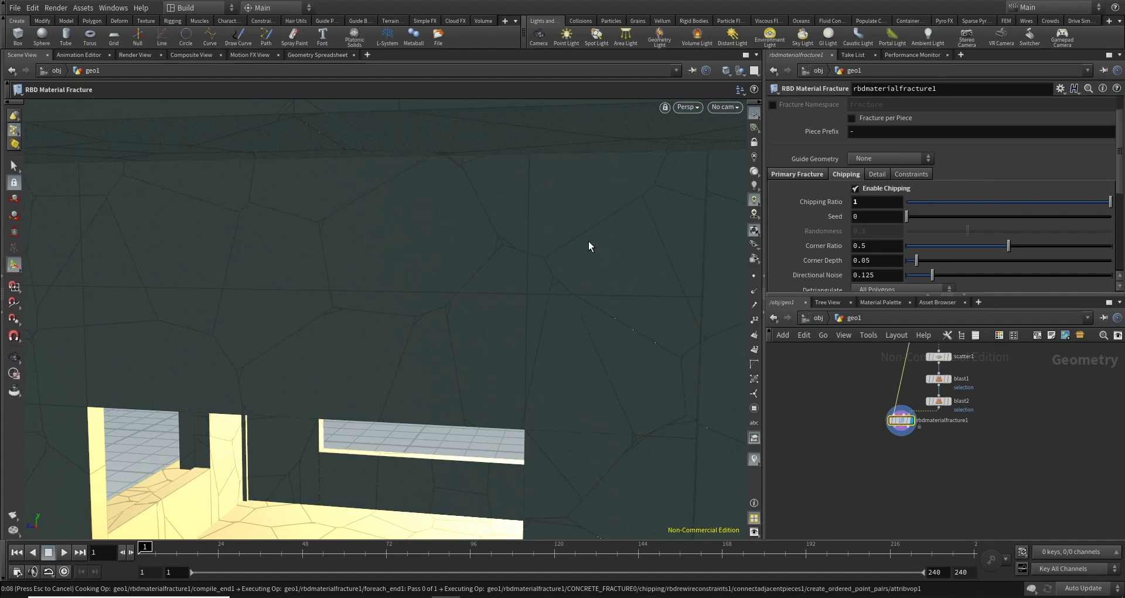
# Review the Detail, Constraints and Primary Fracture settings and light the tower evenly
pyautogui.click(877, 178)
pyautogui.press('Escape')
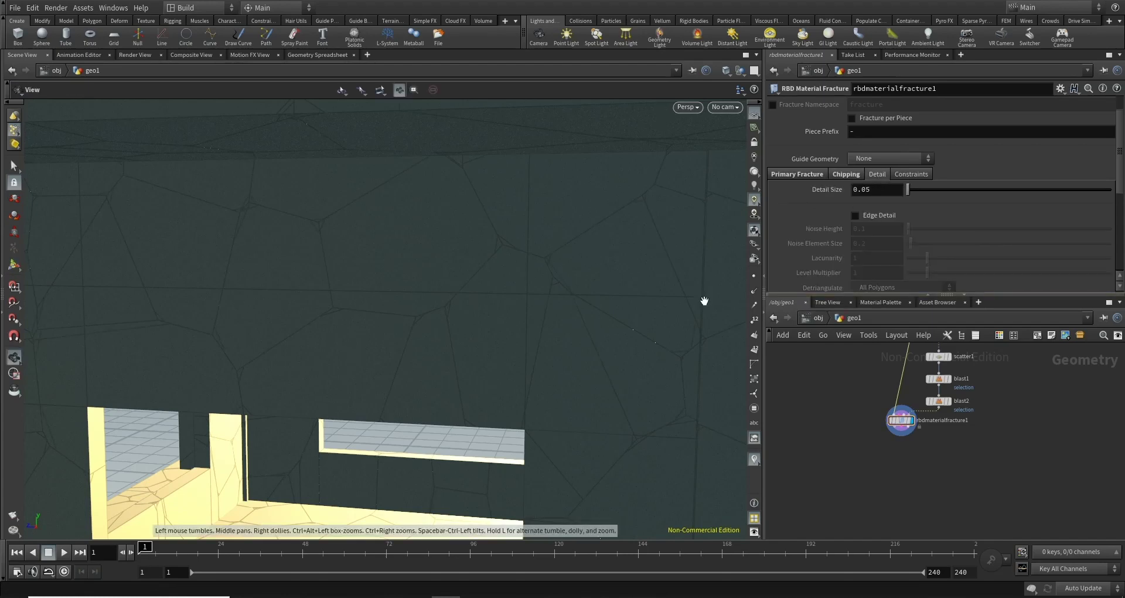
pyautogui.click(905, 175)
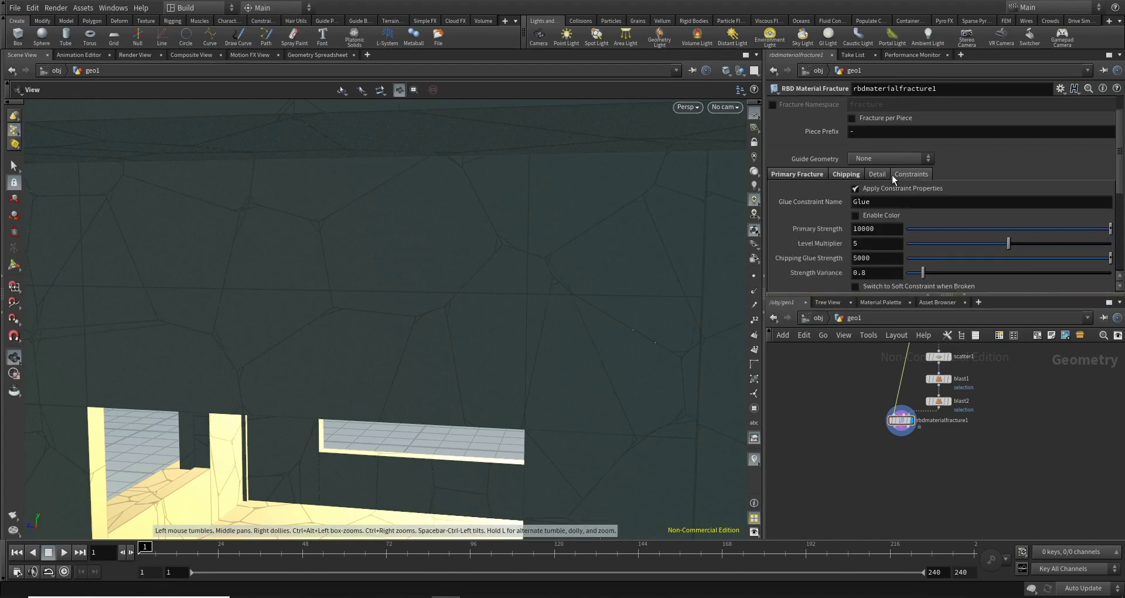
pyautogui.click(796, 174)
pyautogui.scroll(-10, 522, 384)
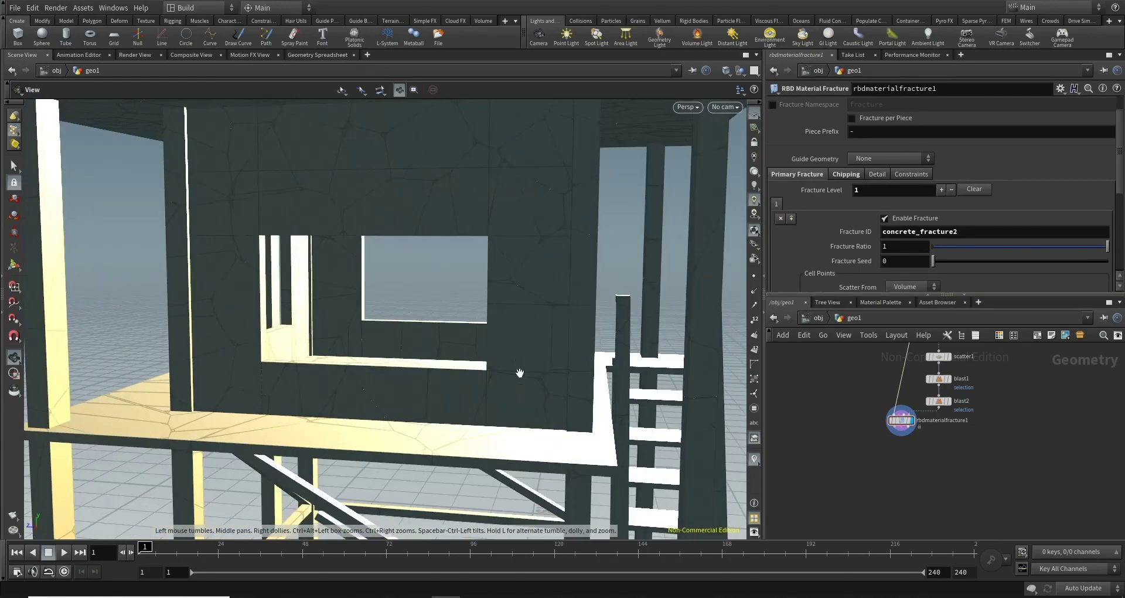
pyautogui.scroll(-10, 271, 288)
pyautogui.scroll(3, 476, 426)
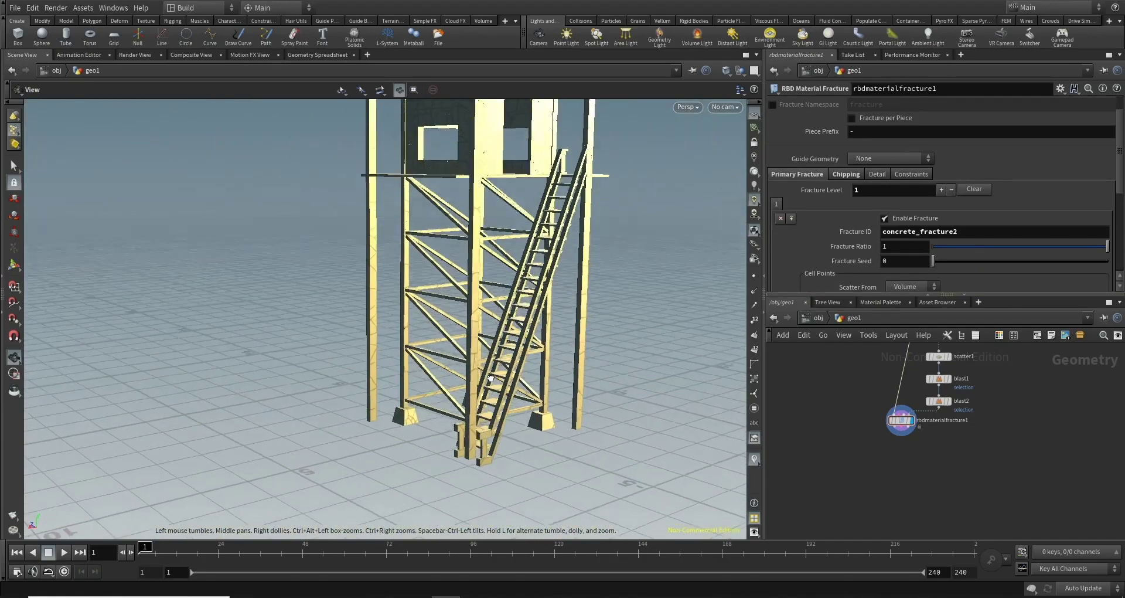
pyautogui.moveTo(476, 426); pyautogui.dragTo(674, 264)
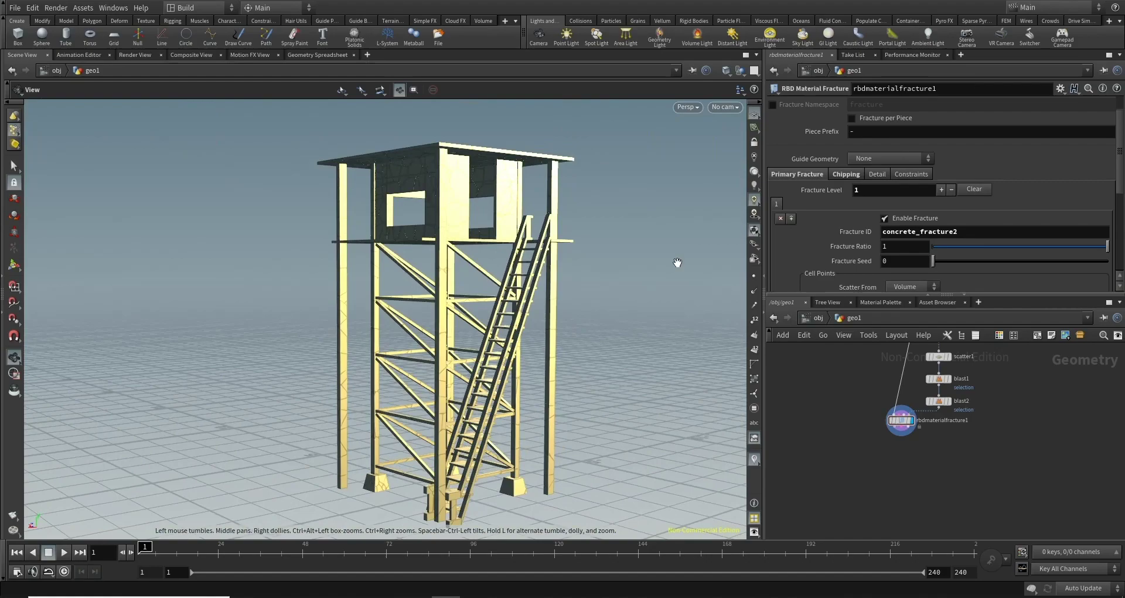
pyautogui.click(754, 175)
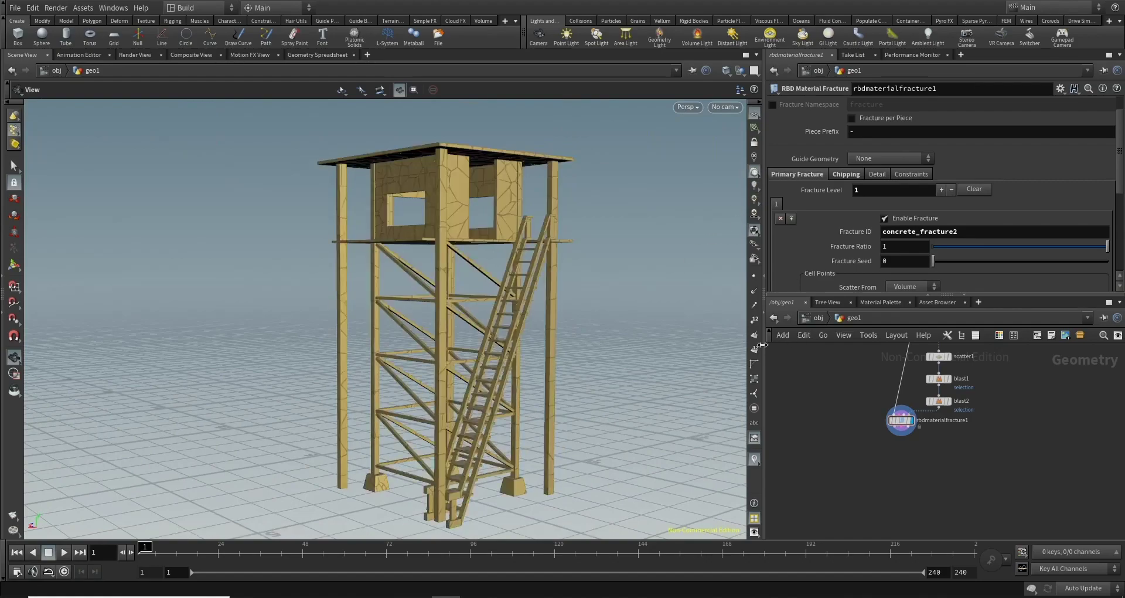
# Orbit closer around the tower and start a wire from rbdmaterialfracture1's output
pyautogui.moveTo(592, 334)
pyautogui.mouseDown()
pyautogui.moveTo(480, 264)
pyautogui.moveTo(386, 359)
pyautogui.moveTo(573, 352)
pyautogui.mouseUp()
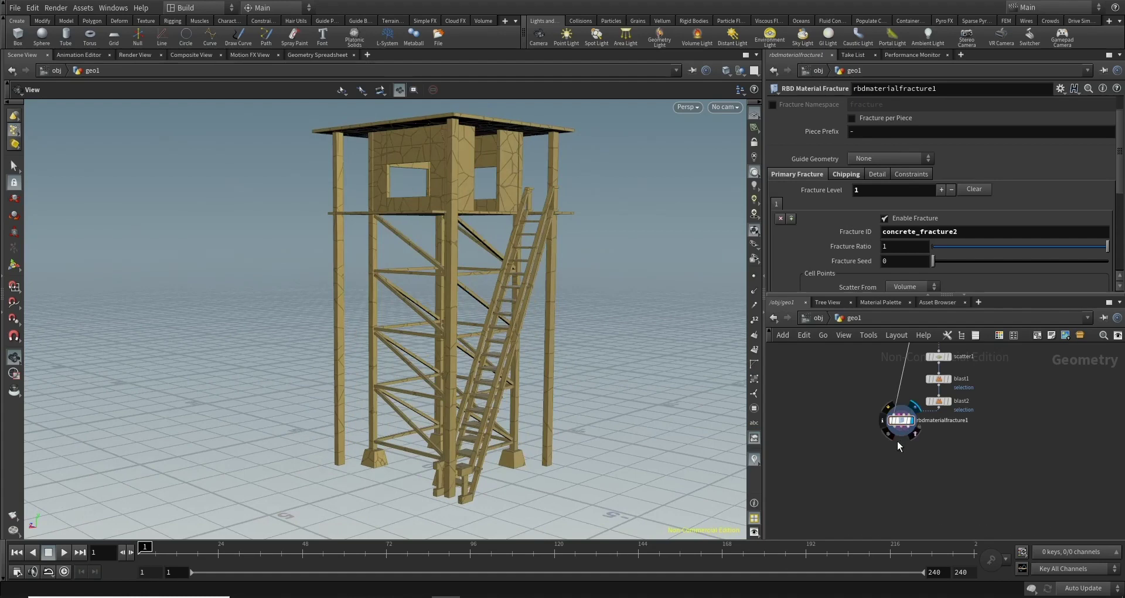
pyautogui.scroll(2, 901, 441)
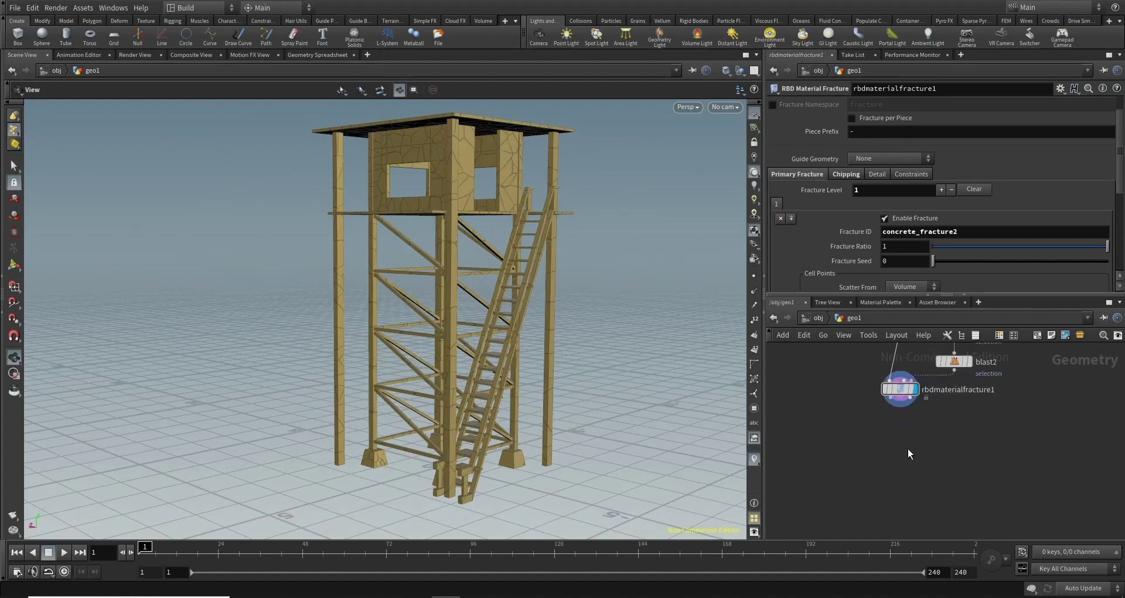
pyautogui.click(891, 403)
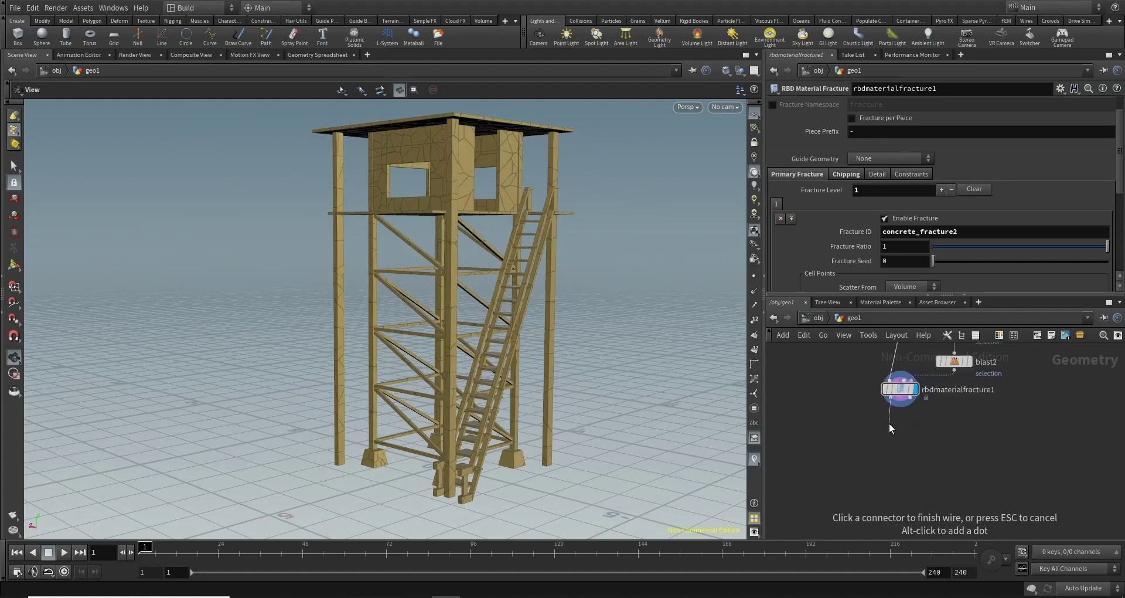
# Add attribvop1 below rbdmaterialfracture1, dive inside, and move geometryvopoutput1 right
pyautogui.press('Tab')
pyautogui.write('att')
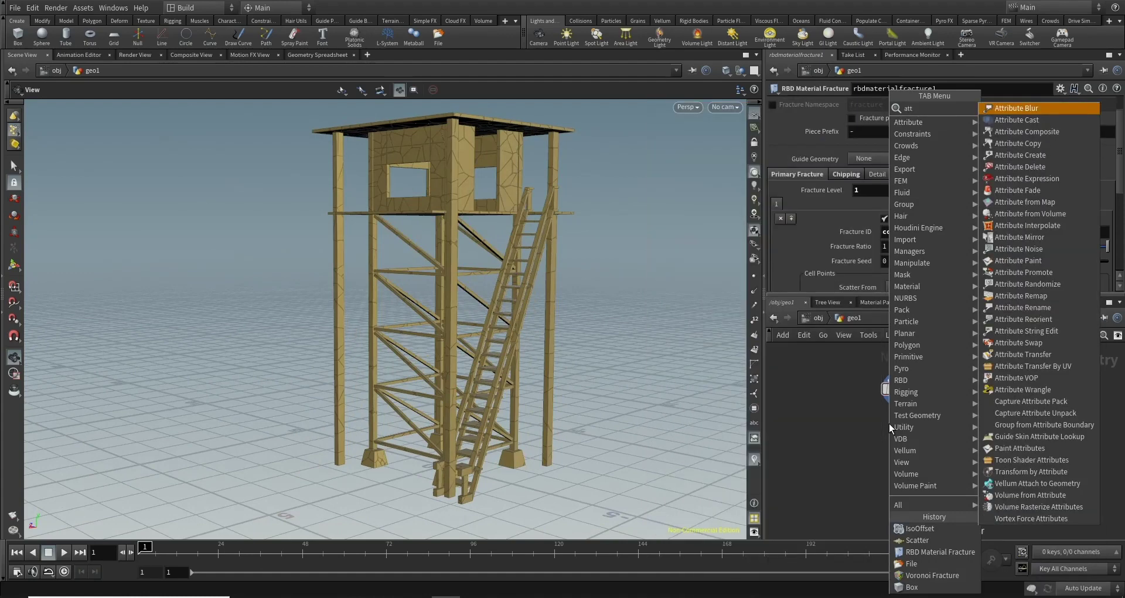
pyautogui.write('r')
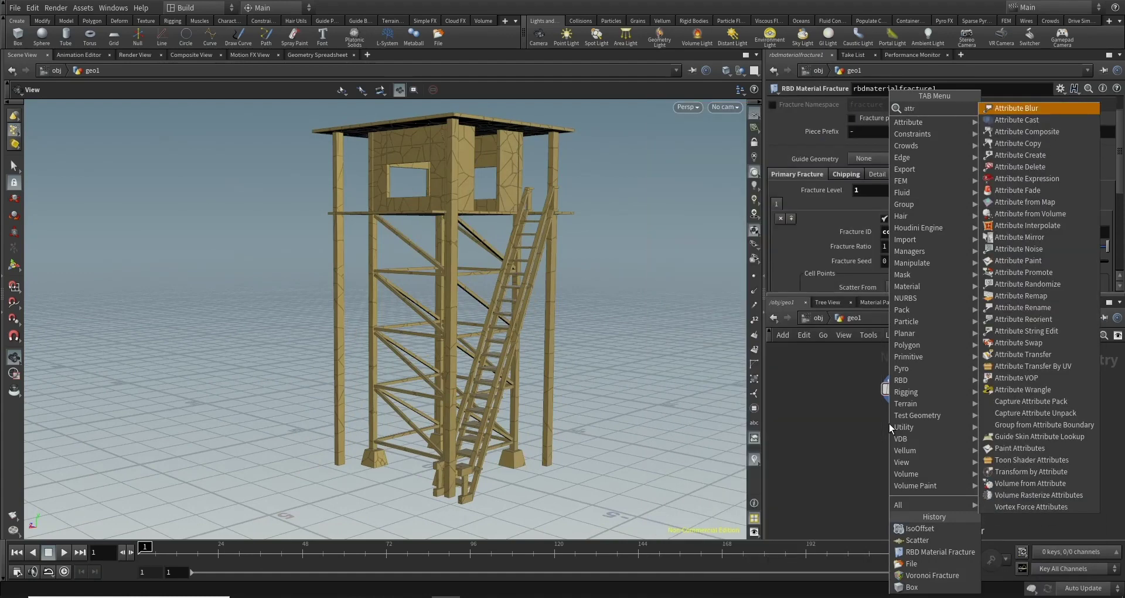
pyautogui.write('ibute vop')
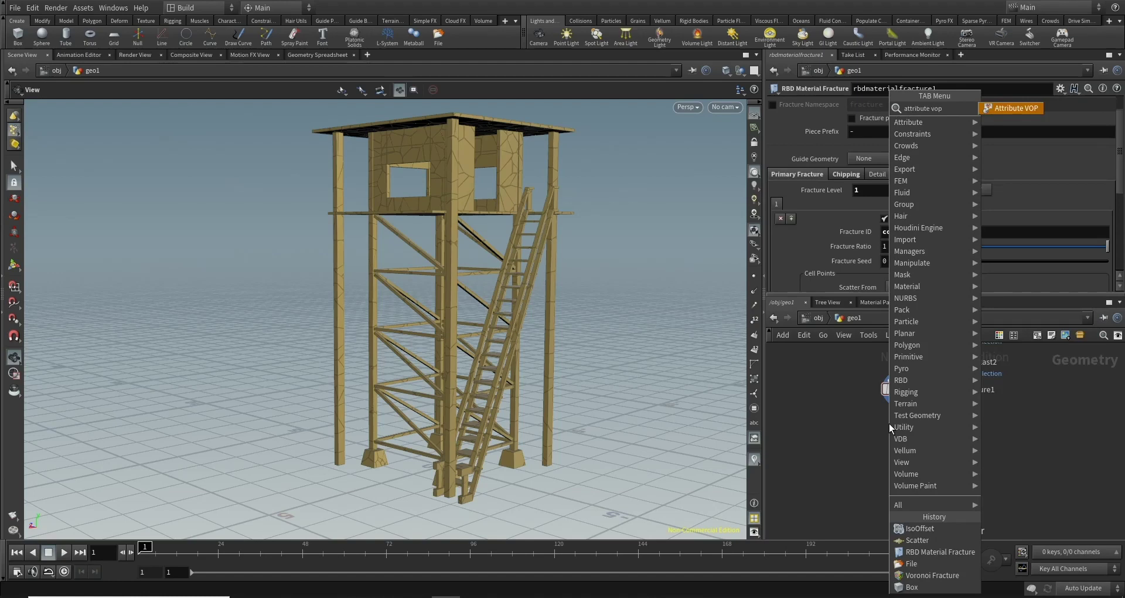
pyautogui.press('Return')
pyautogui.click(888, 423)
pyautogui.moveTo(905, 425)
pyautogui.moveTo(907, 430); pyautogui.dragTo(900, 440)
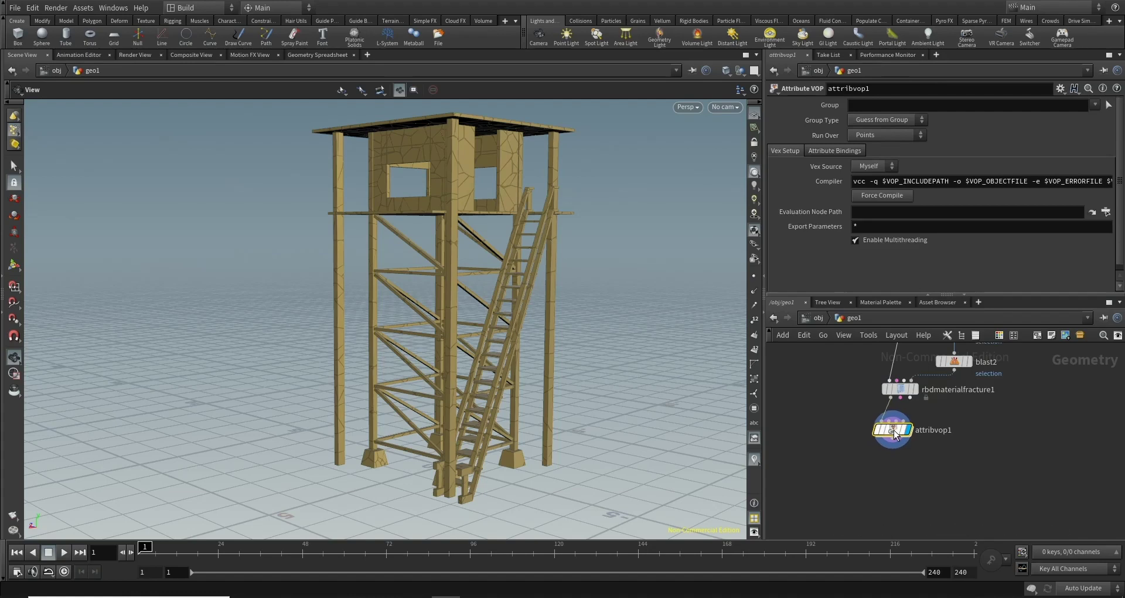
pyautogui.doubleClick(898, 436)
pyautogui.moveTo(987, 396); pyautogui.dragTo(1052, 403)
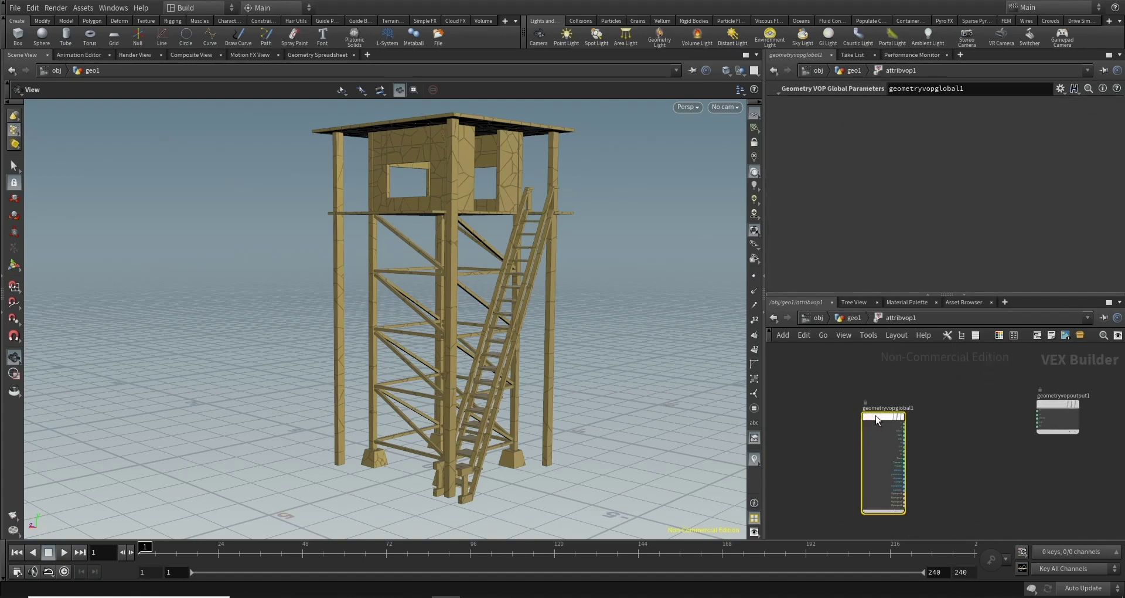
# Add a Turbulent Noise node inside attribvop1 and feed P into its pos input
pyautogui.moveTo(877, 420); pyautogui.dragTo(795, 404)
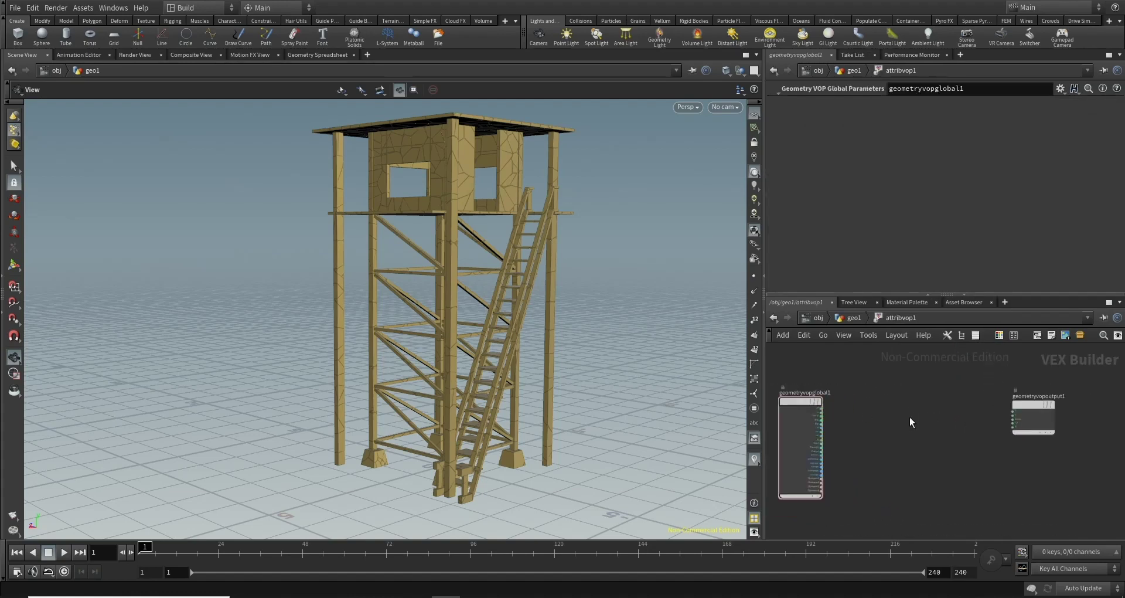
pyautogui.press('Tab')
pyautogui.write('bind')
pyautogui.press('Return')
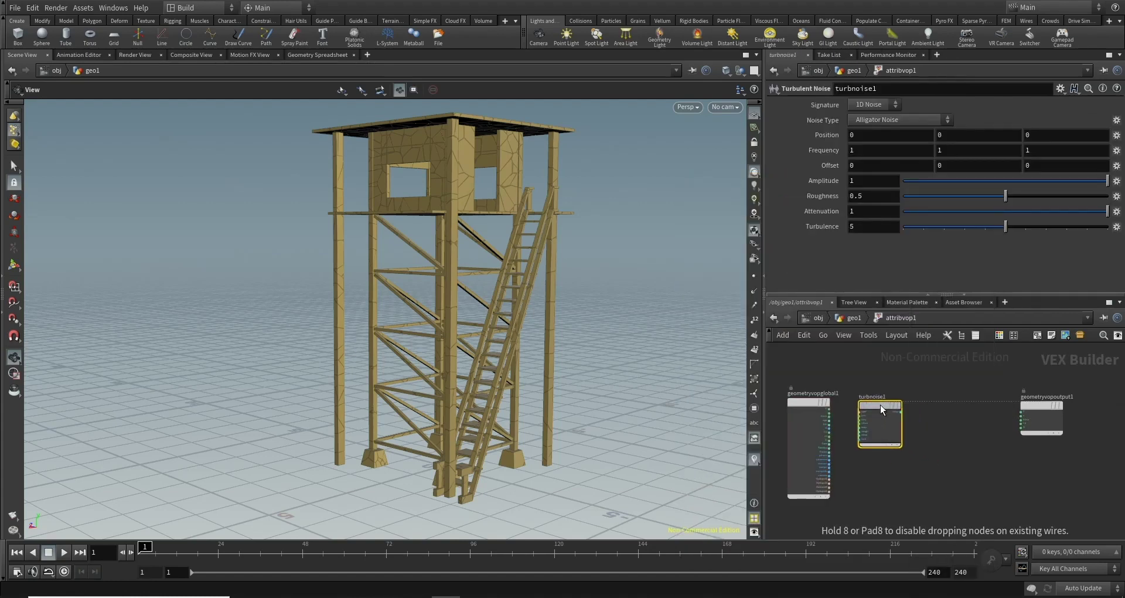
pyautogui.click(880, 404)
pyautogui.scroll(3, 832, 413)
pyautogui.click(827, 399)
pyautogui.click(882, 409)
# Connect the noise output to the output node, then return to geo1
pyautogui.moveTo(991, 417); pyautogui.dragTo(893, 428, button='middle')
pyautogui.click(892, 423)
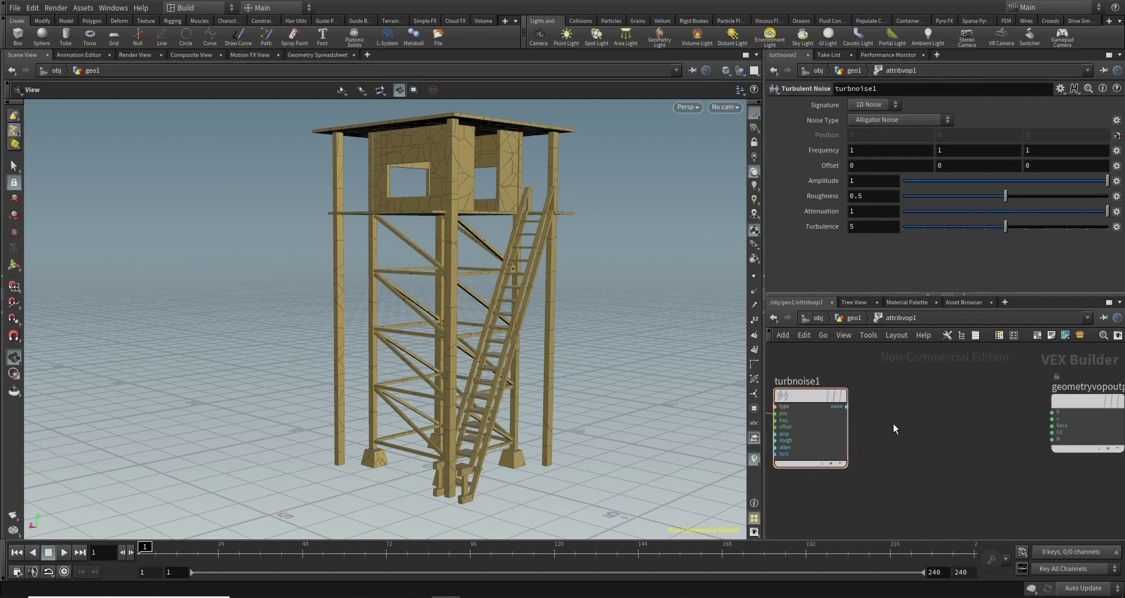
pyautogui.click(847, 406)
pyautogui.click(1046, 420)
pyautogui.moveTo(867, 398); pyautogui.dragTo(963, 389, button='middle')
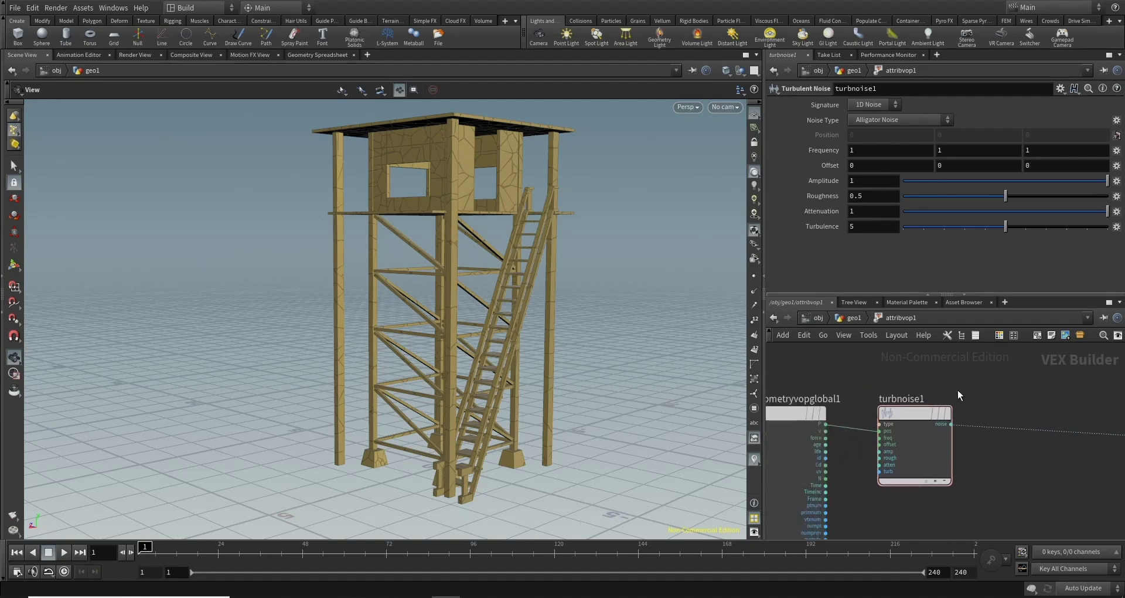
pyautogui.press('u')
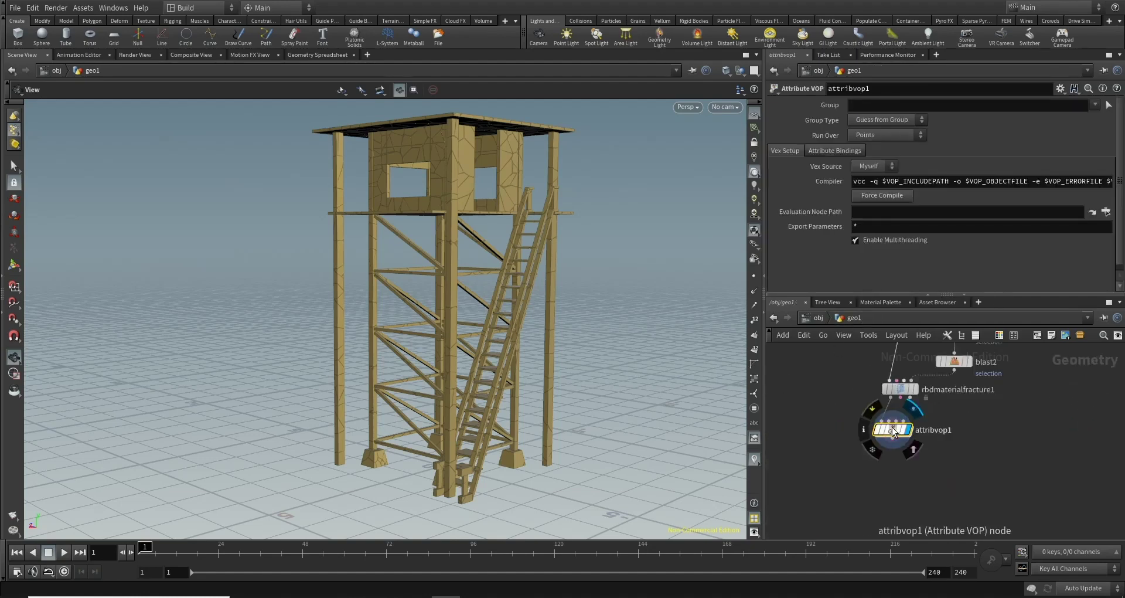
pyautogui.moveTo(891, 430)
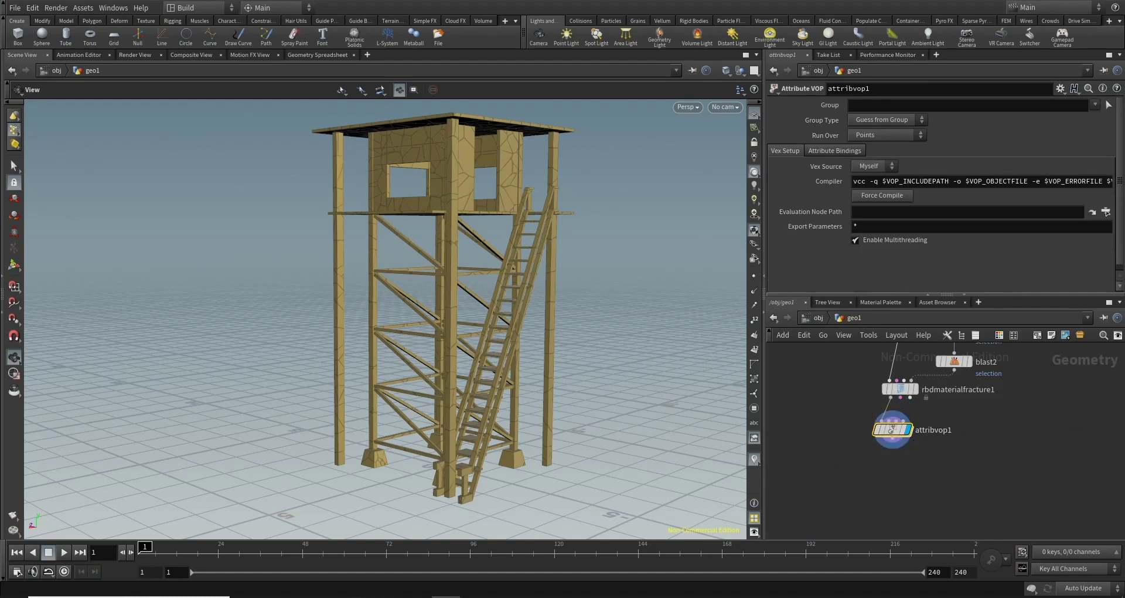
# Display attribvop1's v attribute as vectors on the tower and dive back inside
pyautogui.click(864, 429)
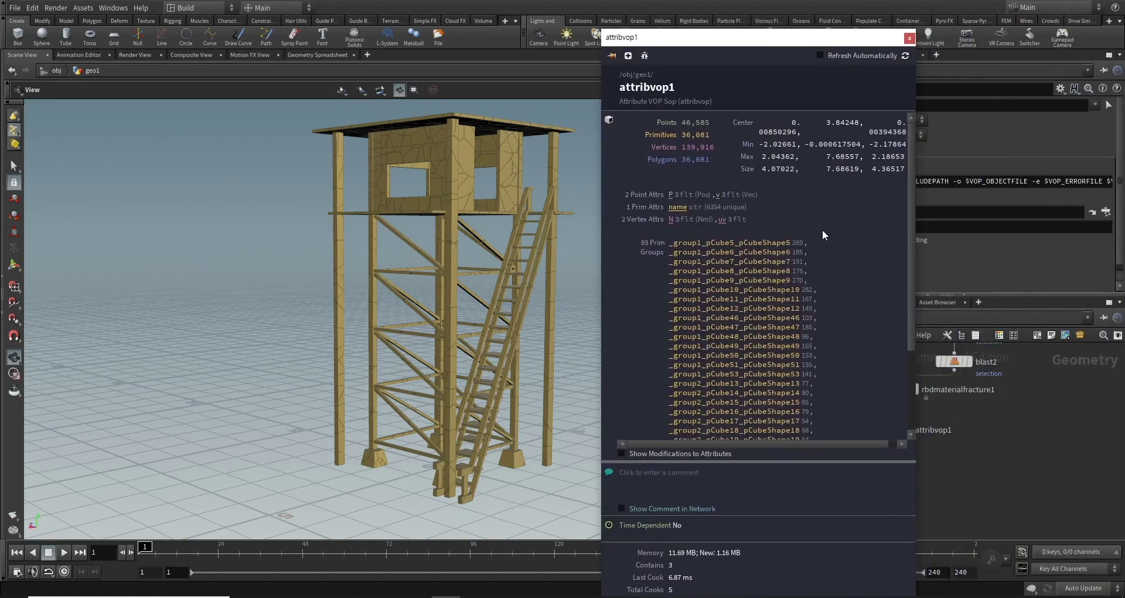
pyautogui.click(717, 196)
pyautogui.click(909, 38)
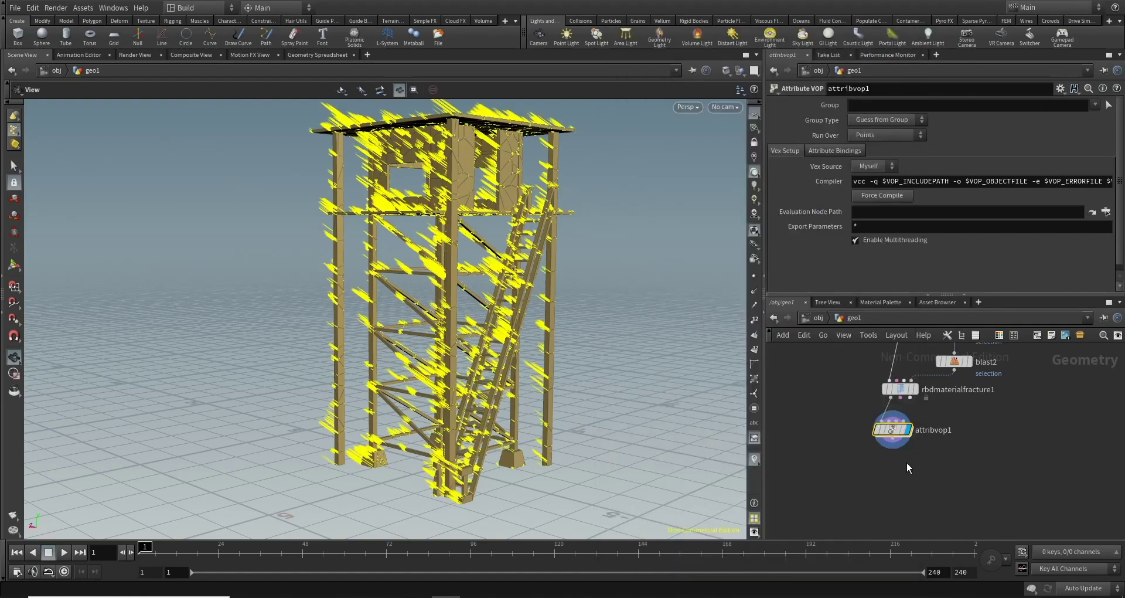
pyautogui.doubleClick(891, 427)
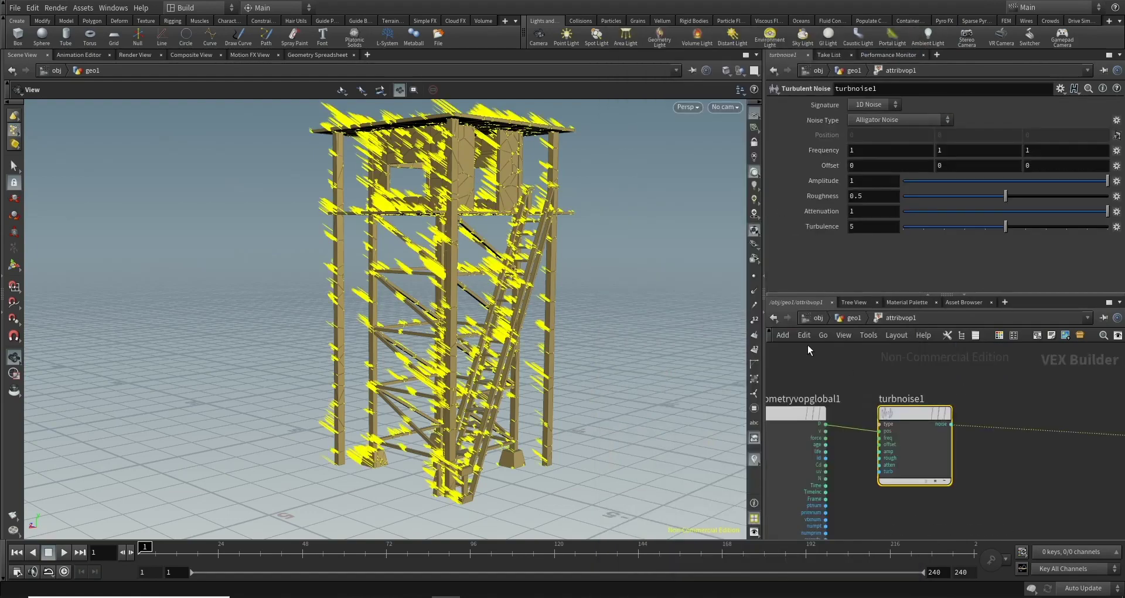
# Switch turbnoise1's noise type to Original Perlin Noise
pyautogui.moveTo(554, 316); pyautogui.dragTo(575, 304)
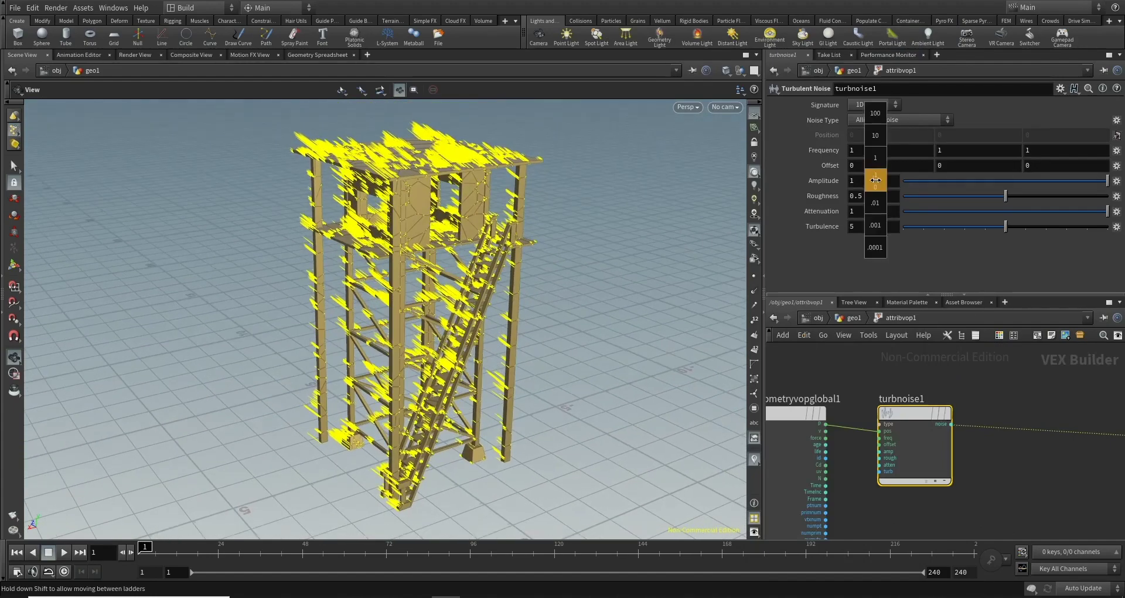
pyautogui.moveTo(875, 181); pyautogui.dragTo(875, 180, button='middle')
pyautogui.hotkey('ctrl', 'z')
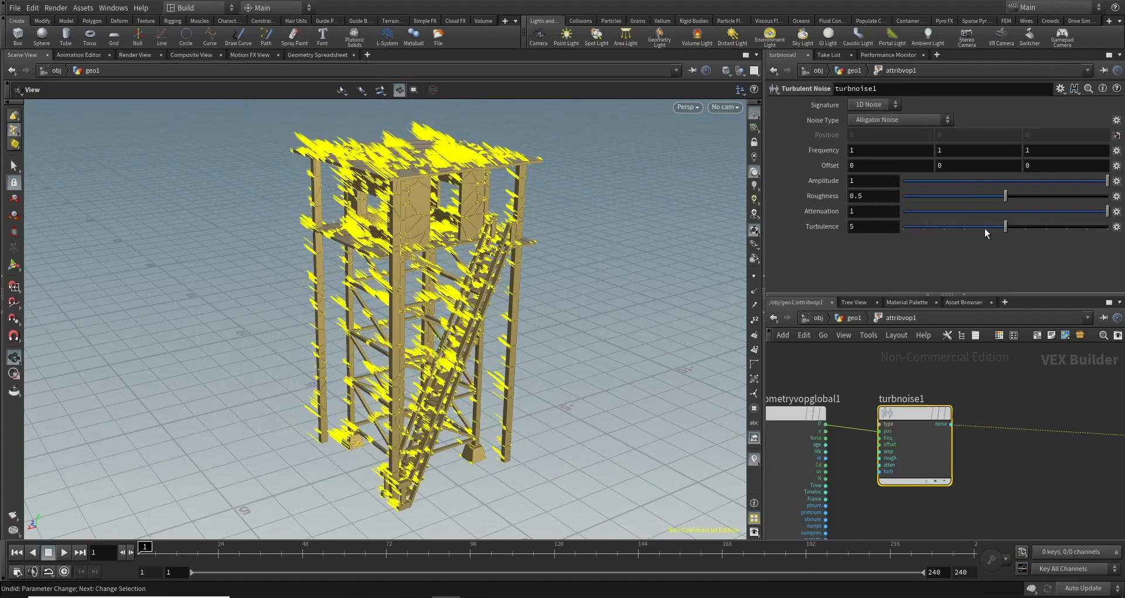
pyautogui.click(871, 124)
pyautogui.click(877, 153)
pyautogui.click(894, 120)
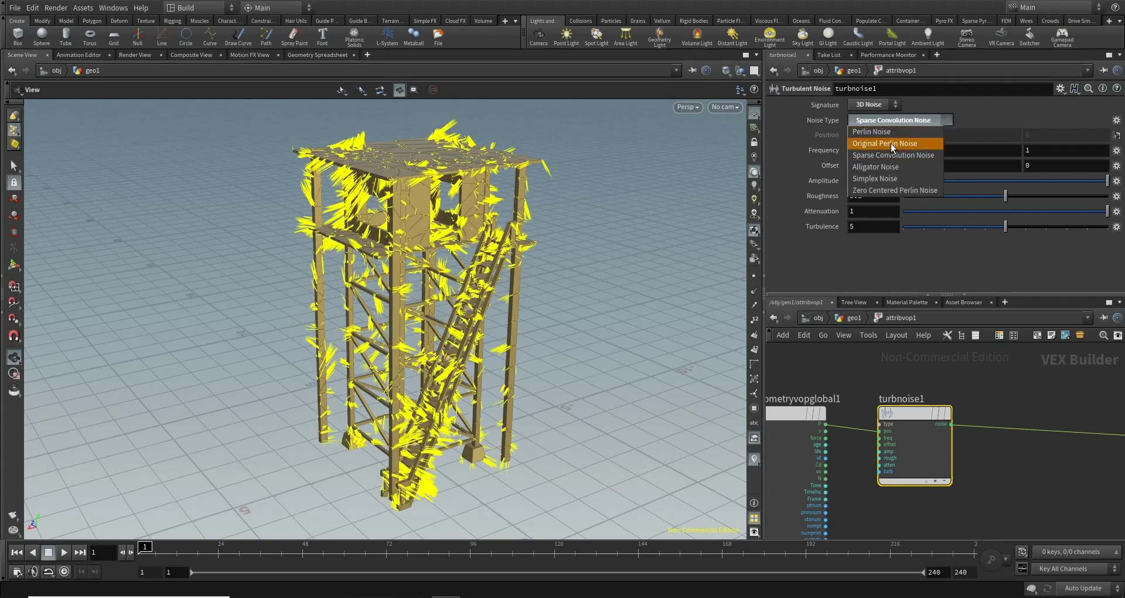
pyautogui.click(891, 143)
# Set the noise amplitude to 8.7 and frequency to 2.4, leaving roughness and turbulence unchanged
pyautogui.moveTo(865, 186); pyautogui.dragTo(857, 191, button='middle')
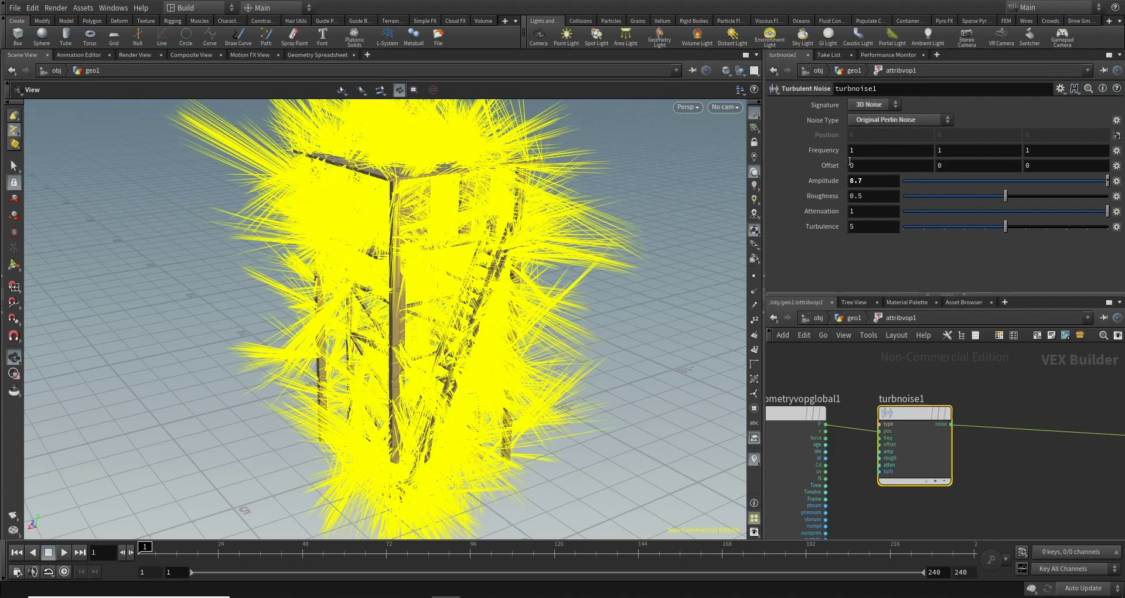
pyautogui.moveTo(850, 152)
pyautogui.mouseDown(button='middle')
pyautogui.moveTo(924, 158)
pyautogui.moveTo(911, 160)
pyautogui.mouseUp(button='middle')
pyautogui.moveTo(673, 233)
pyautogui.mouseDown()
pyautogui.moveTo(528, 291)
pyautogui.moveTo(822, 212)
pyautogui.mouseUp()
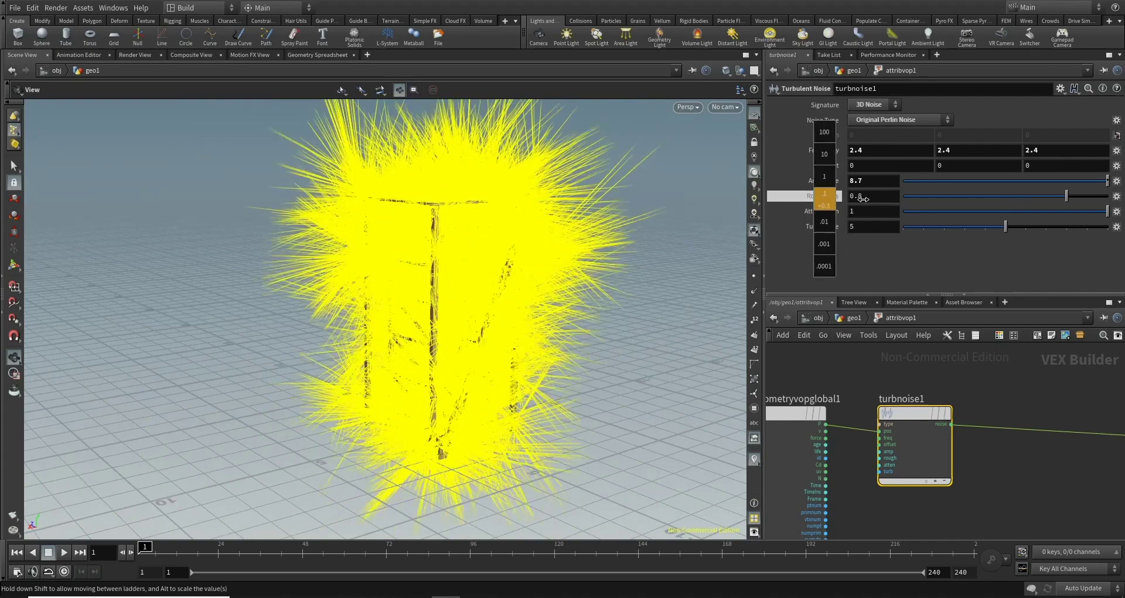
pyautogui.moveTo(826, 202)
pyautogui.mouseDown(button='middle')
pyautogui.moveTo(843, 200)
pyautogui.moveTo(856, 227)
pyautogui.moveTo(910, 228)
pyautogui.mouseUp(button='middle')
pyautogui.hotkey('ctrl', 'z')
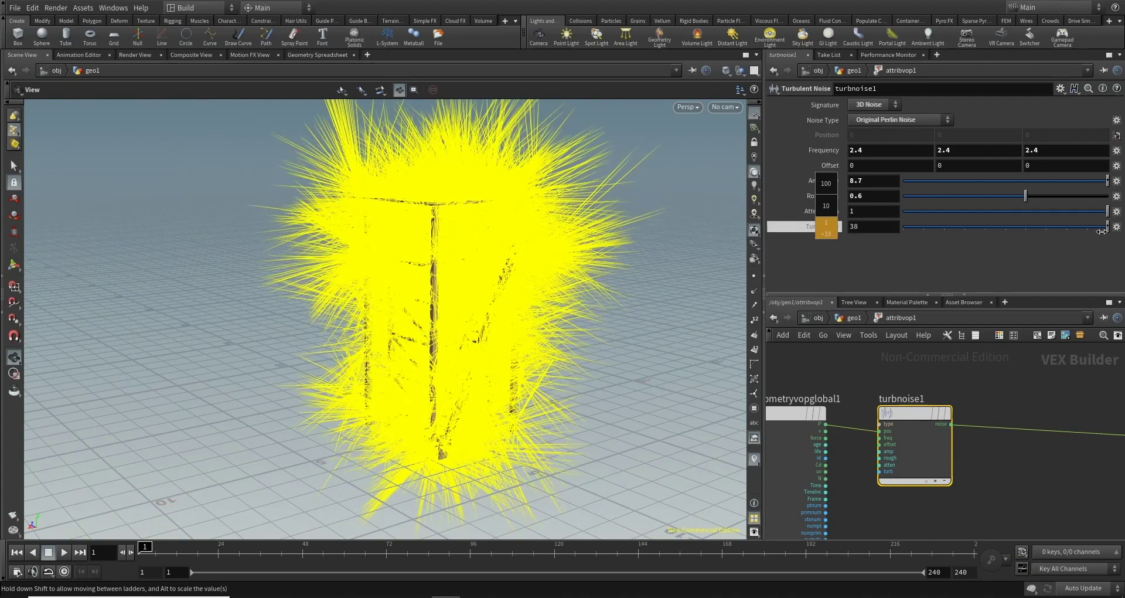
pyautogui.moveTo(782, 230); pyautogui.dragTo(796, 231, button='middle')
pyautogui.hotkey('ctrl', 'z')
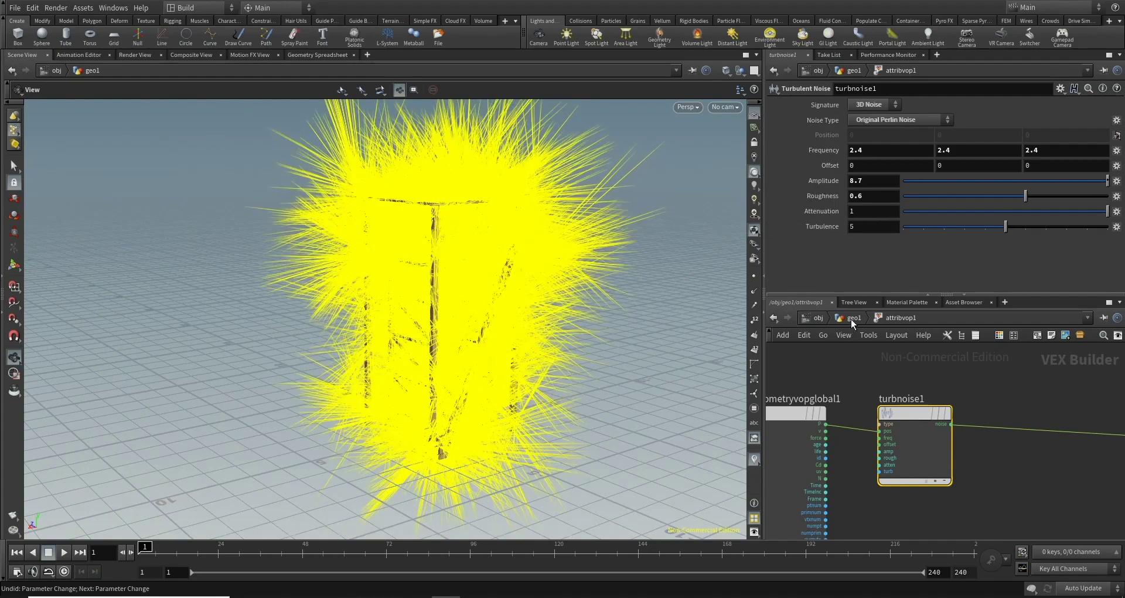
# Return to the geo1 network and orbit the tower to a new angle
pyautogui.click(852, 318)
pyautogui.moveTo(604, 375)
pyautogui.mouseDown()
pyautogui.moveTo(579, 320)
pyautogui.moveTo(609, 337)
pyautogui.mouseUp()
pyautogui.moveTo(900, 385); pyautogui.dragTo(899, 436, button='middle')
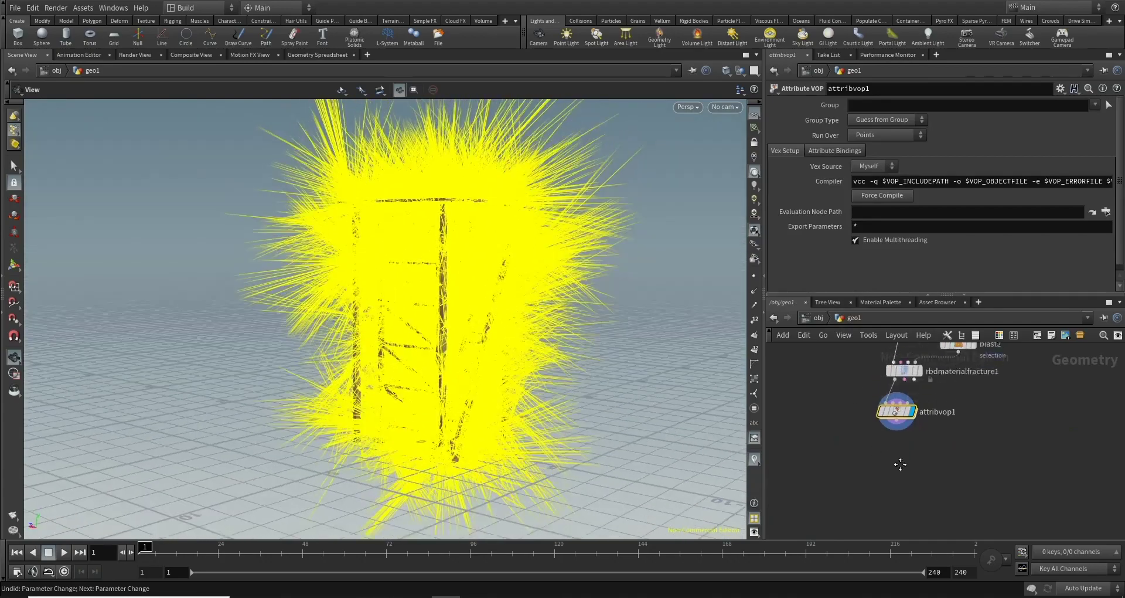
# Add an Assemble node below attribvop1 with Create Name Attribute off, transferring v
pyautogui.press('Tab')
pyautogui.write('ass')
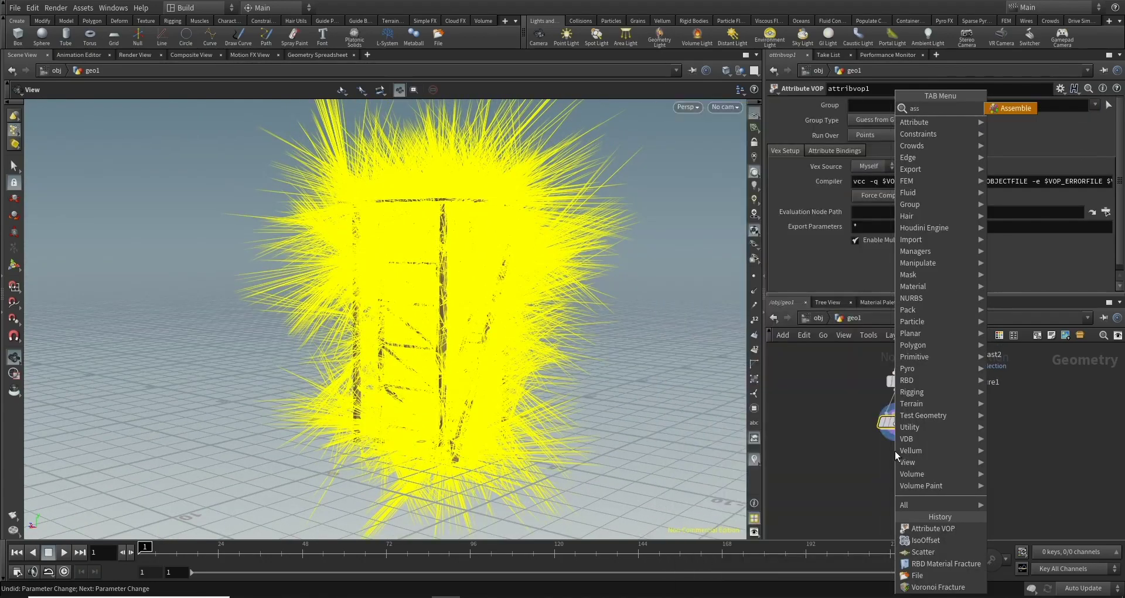
pyautogui.press('Return')
pyautogui.click(894, 456)
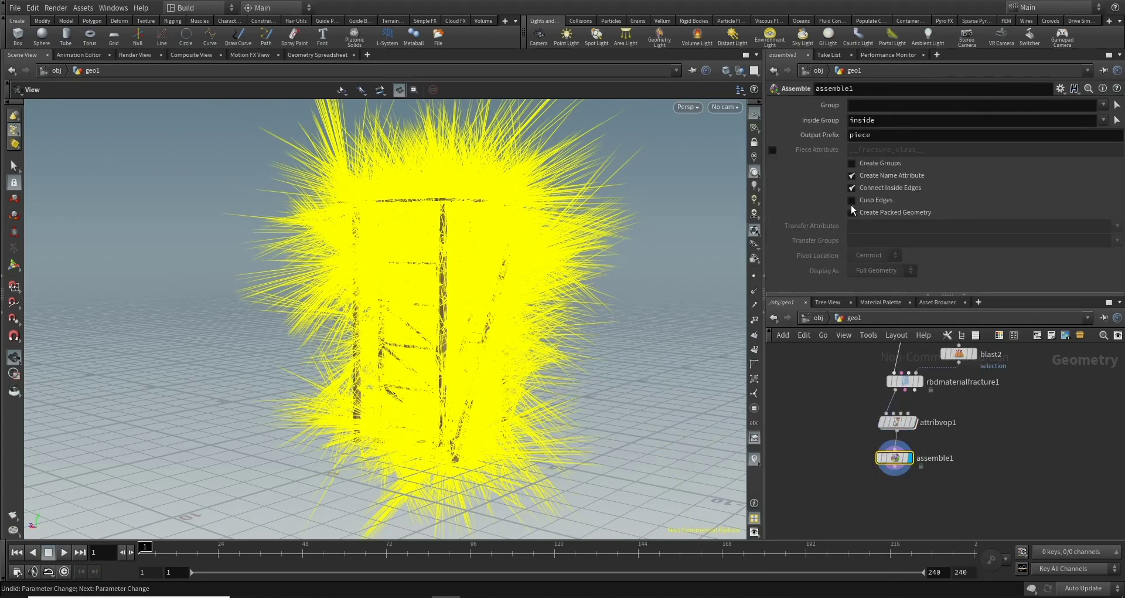
pyautogui.click(853, 177)
pyautogui.click(858, 227)
pyautogui.write('v')
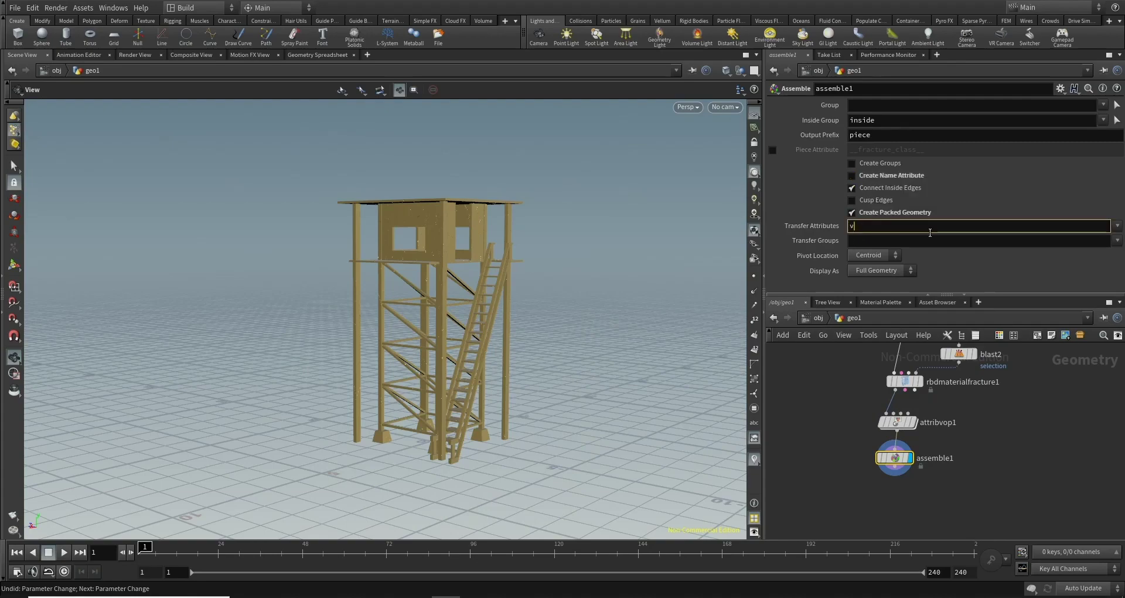
pyautogui.press('Return')
# Place a new Clean node below assemble1
pyautogui.moveTo(658, 324)
pyautogui.keyDown('alt'); pyautogui.mouseDown()
pyautogui.moveTo(648, 339)
pyautogui.moveTo(589, 316)
pyautogui.mouseUp(); pyautogui.keyUp('alt')
pyautogui.moveTo(915, 474); pyautogui.dragTo(916, 424, button='middle')
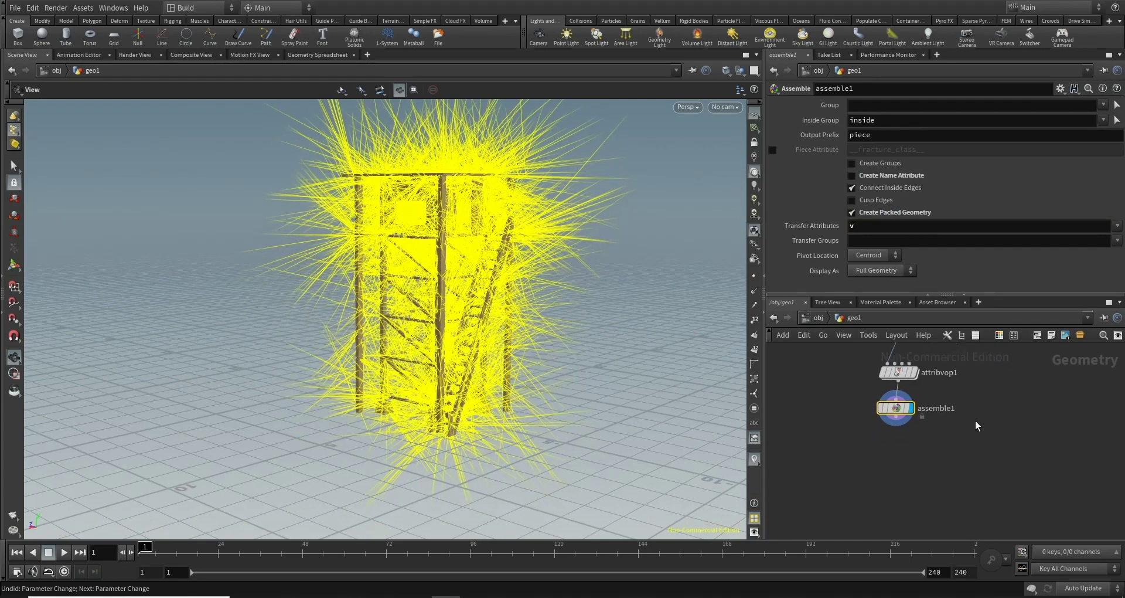
pyautogui.click(895, 444)
pyautogui.press('Escape')
pyautogui.click(895, 444)
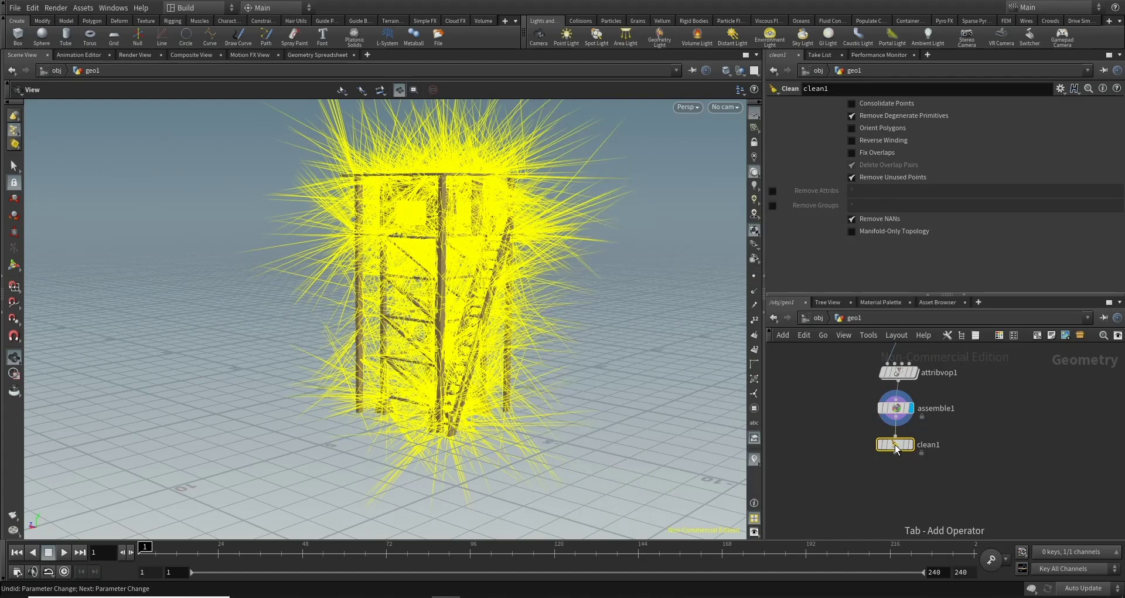
# Enable Fix Overlaps and Manifold-Only Topology on clean1 and display its result
pyautogui.click(852, 153)
pyautogui.click(852, 232)
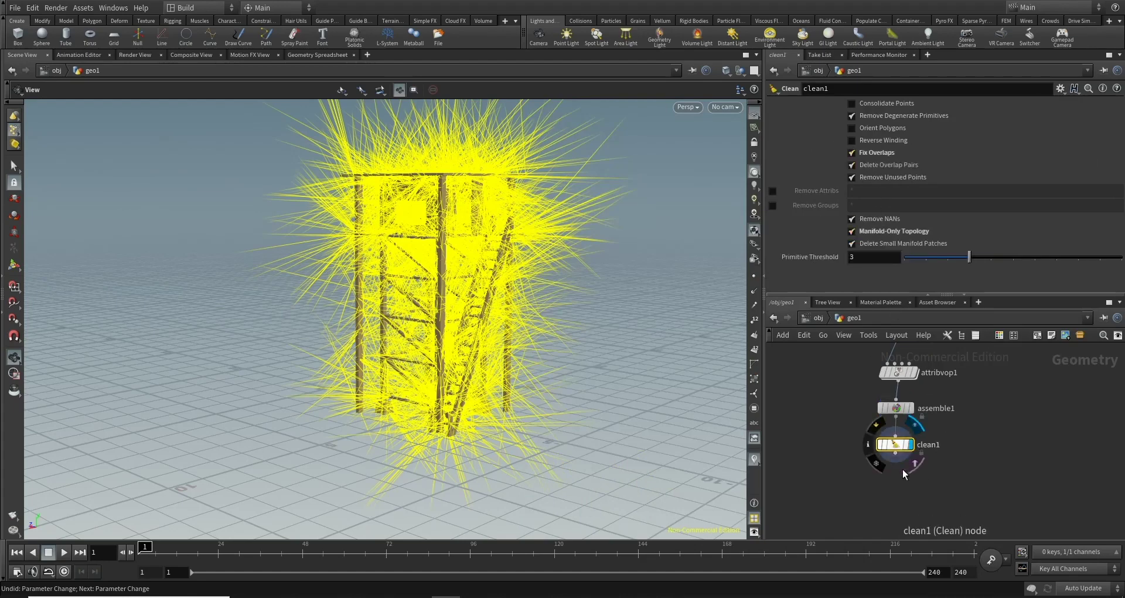
pyautogui.click(911, 445)
# Add a Normal node below clean1 and display it
pyautogui.click(901, 424)
pyautogui.press('Tab')
pyautogui.write('noma')
pyautogui.press('BackSpace')
pyautogui.write('rm')
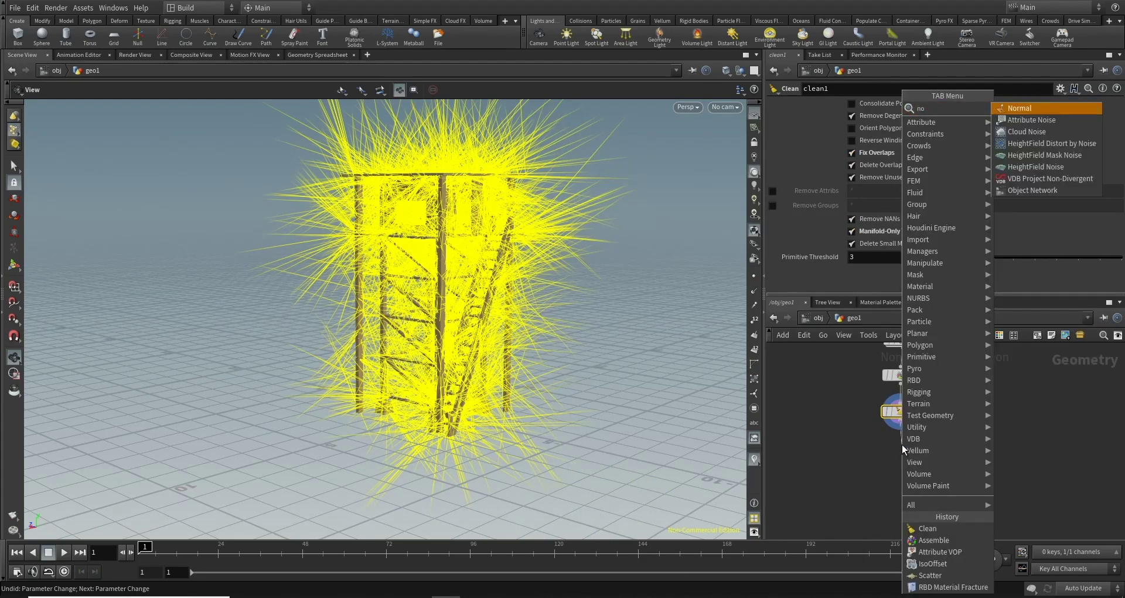
pyautogui.press('Return')
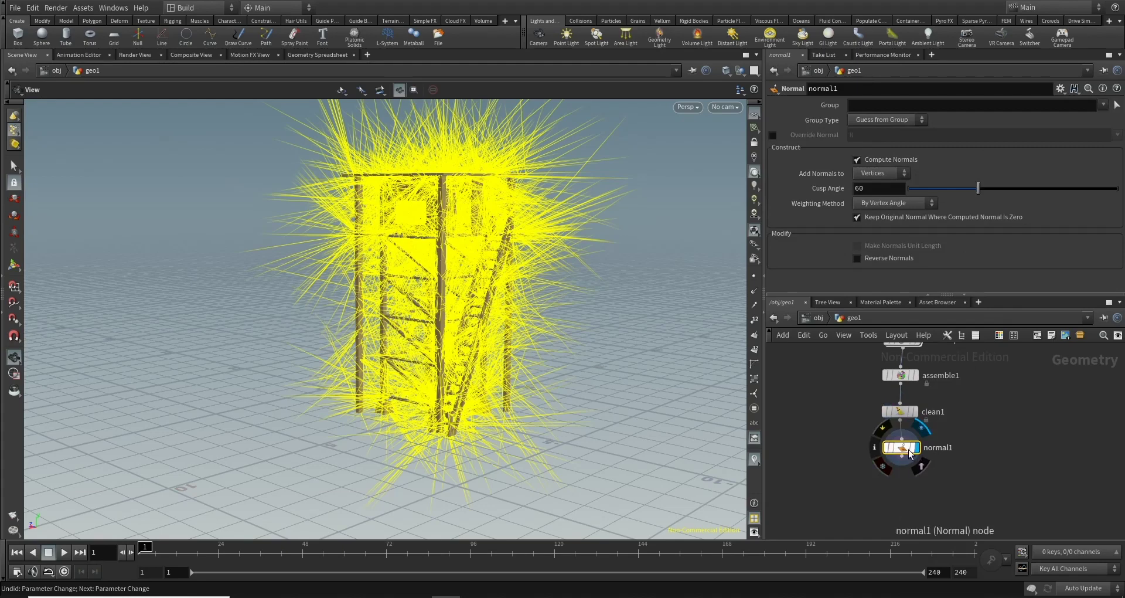
pyautogui.click(915, 443)
# Add a DOP Network node below normal1
pyautogui.click(900, 449)
pyautogui.press('Tab')
pyautogui.write('do')
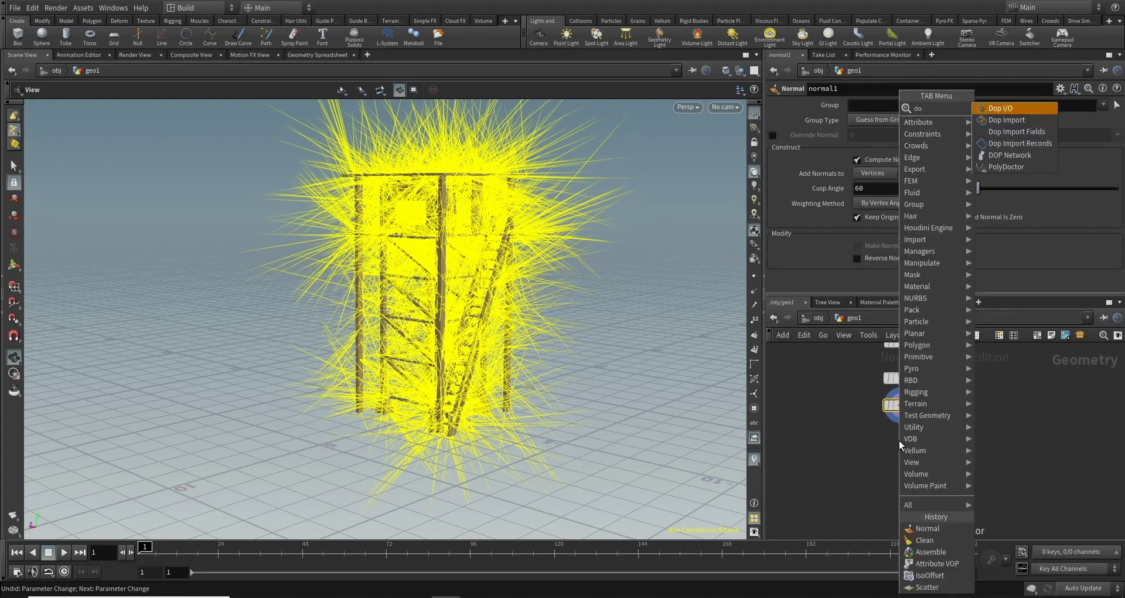
pyautogui.press('Down')
pyautogui.press('Down')
pyautogui.press('Down')
pyautogui.press('Down')
pyautogui.press('Return')
pyautogui.click(898, 441)
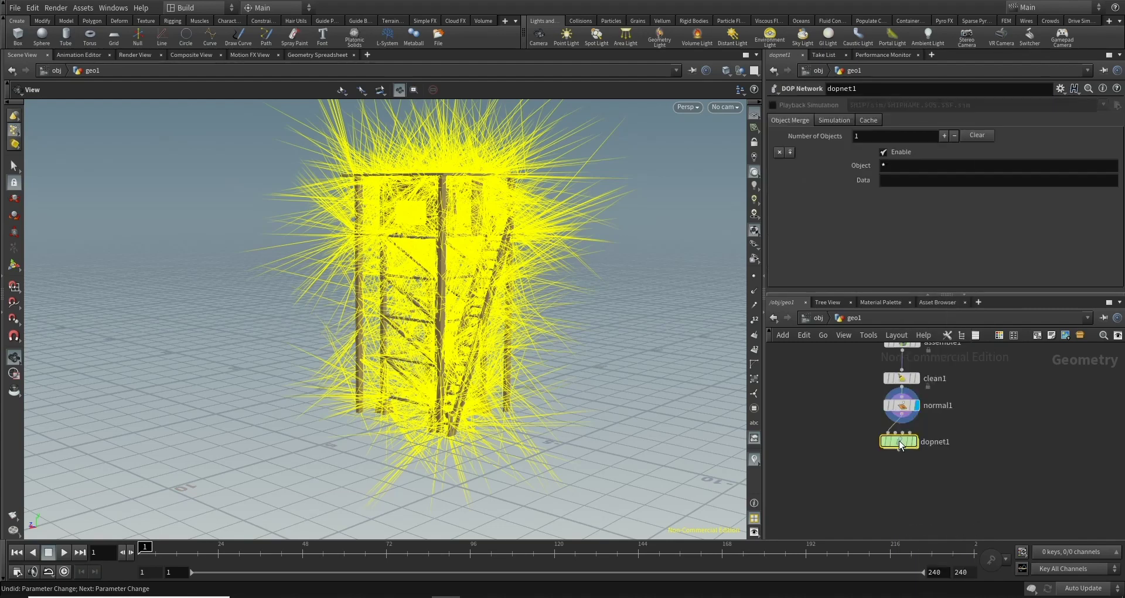
# Go inside dopnet1 and add an RBD Packed Object node
pyautogui.click(914, 442)
pyautogui.doubleClick(902, 442)
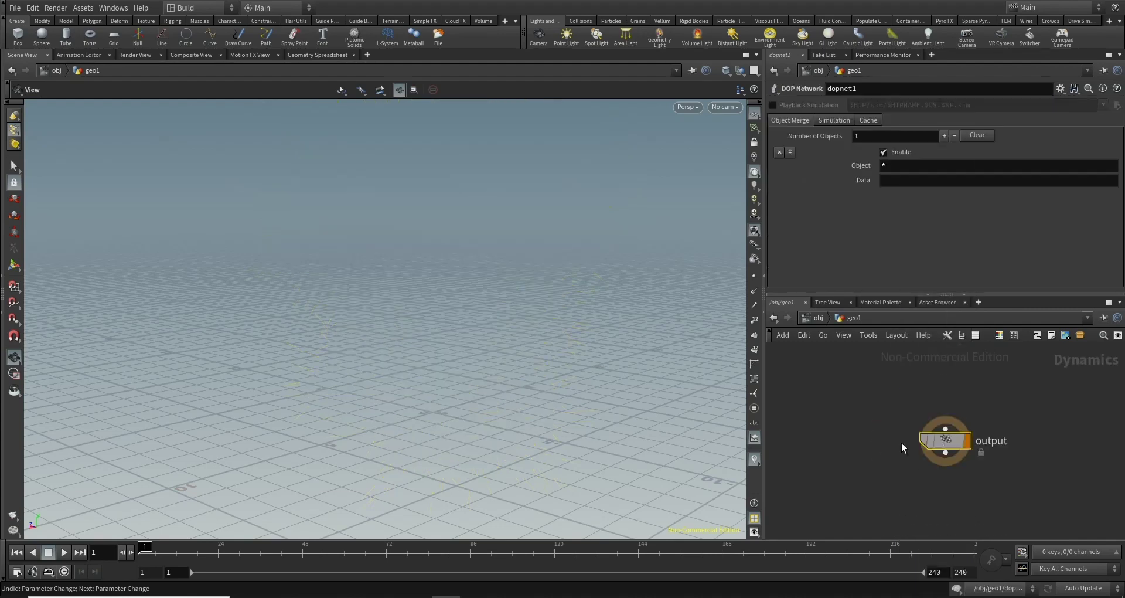
pyautogui.press('Tab')
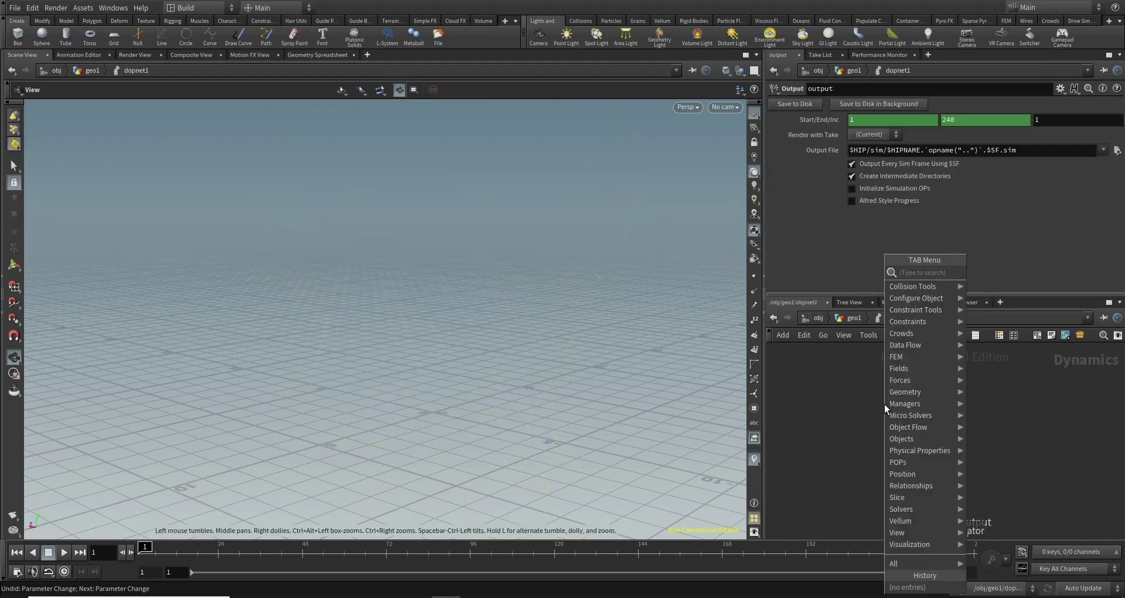
pyautogui.write('r')
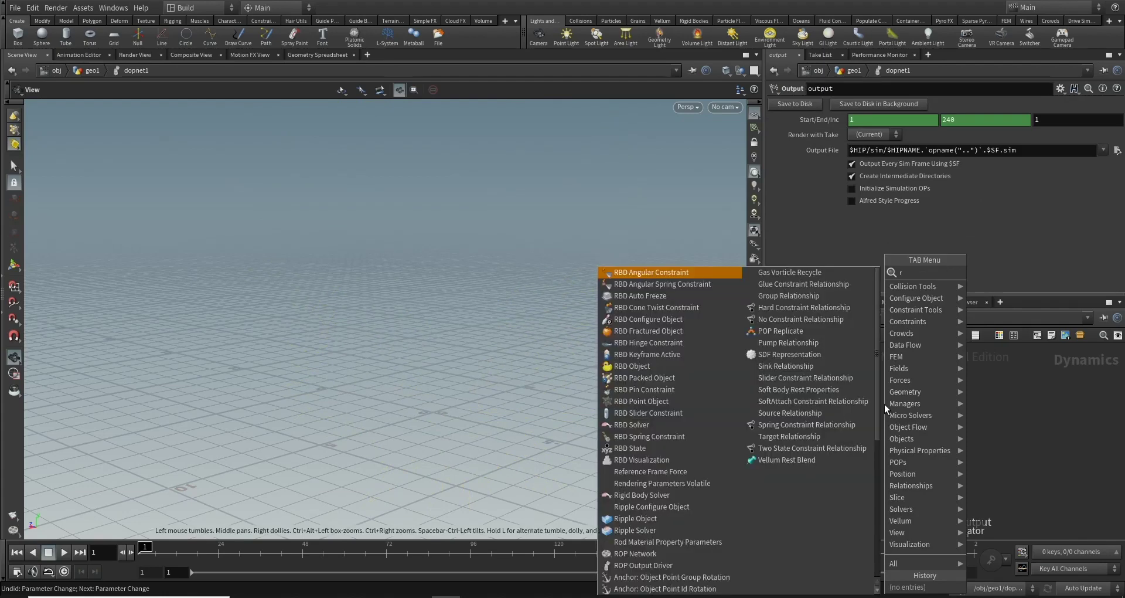
pyautogui.write('bd pa')
pyautogui.press('Return')
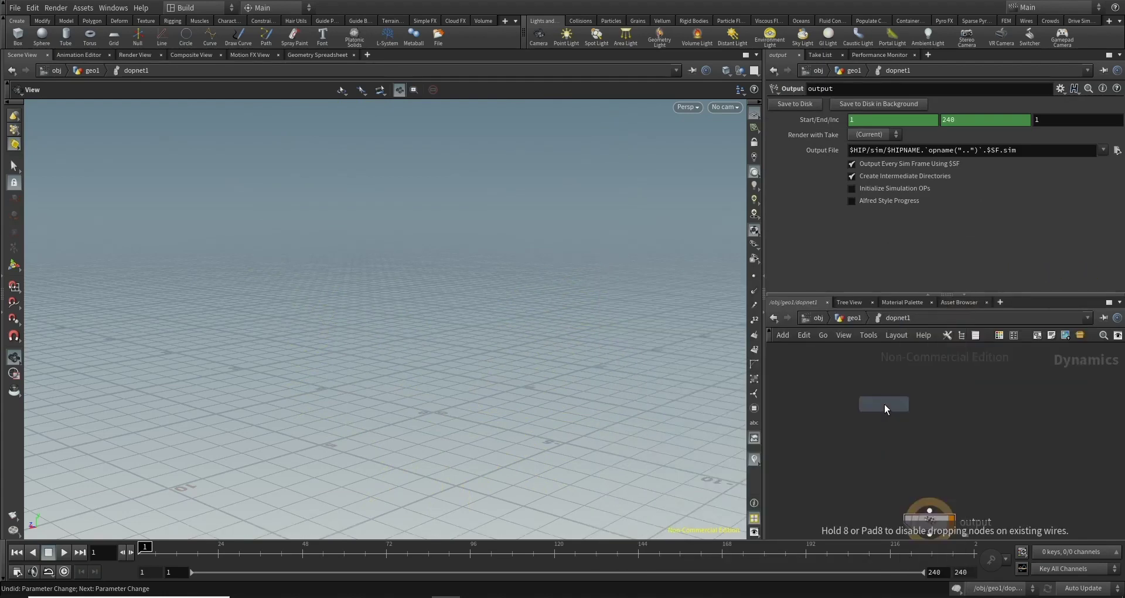
pyautogui.click(885, 403)
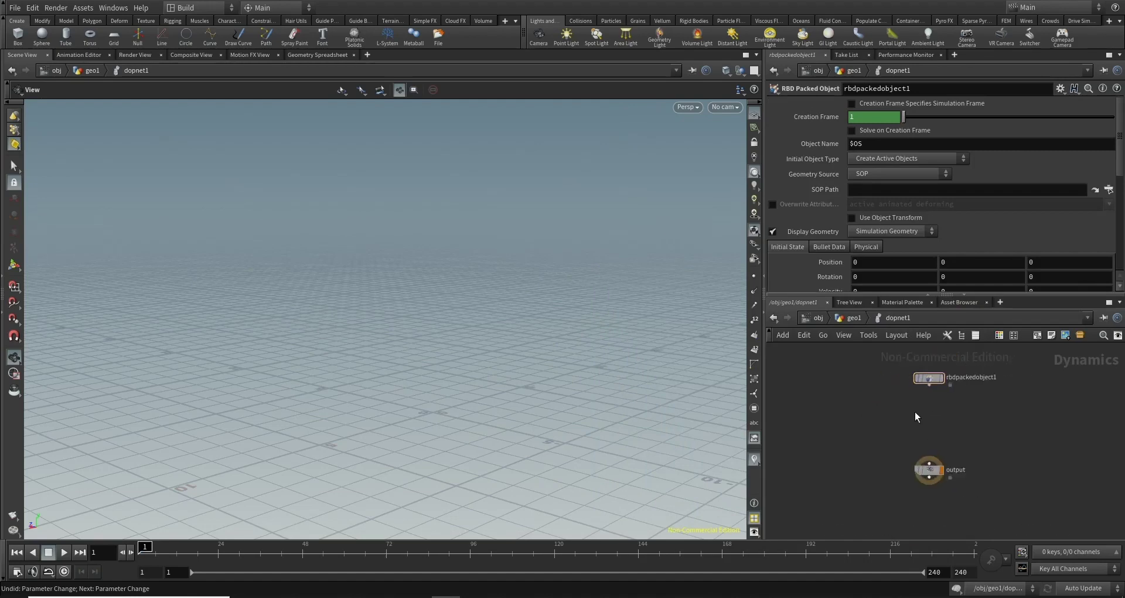
# Add a Rigid Body Solver, then a Merge node between the solver and output
pyautogui.press('Tab')
pyautogui.write('rigi')
pyautogui.press('Return')
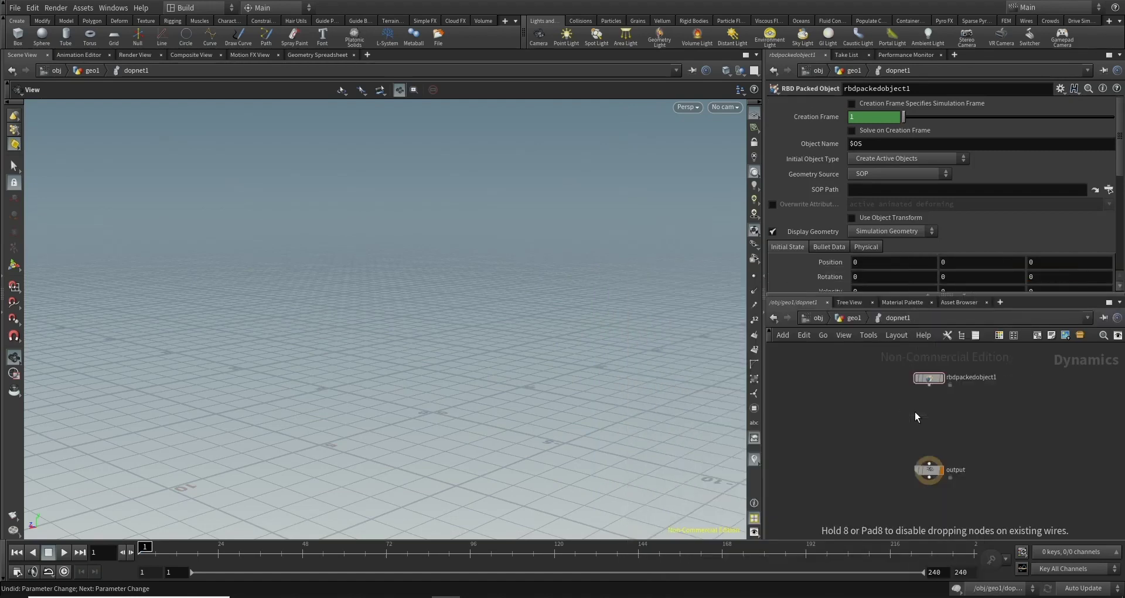
pyautogui.click(926, 410)
pyautogui.moveTo(927, 470); pyautogui.dragTo(927, 494)
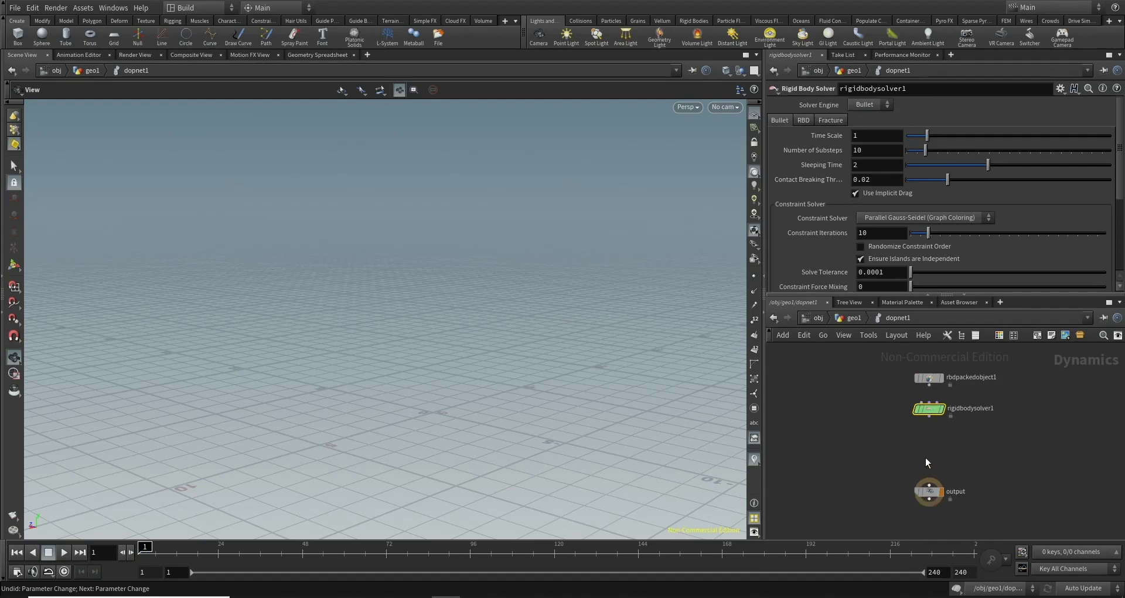
pyautogui.press('Tab')
pyautogui.write('mer')
pyautogui.press('Return')
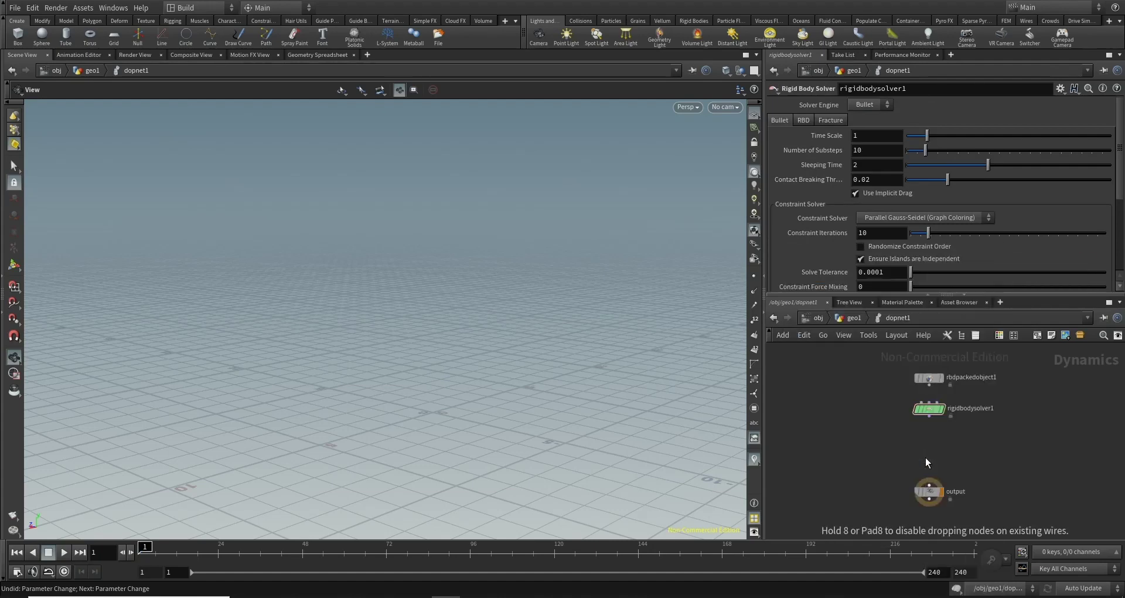
pyautogui.click(926, 441)
# Add a Gravity Force node wired between merge1 and the output
pyautogui.press('Tab')
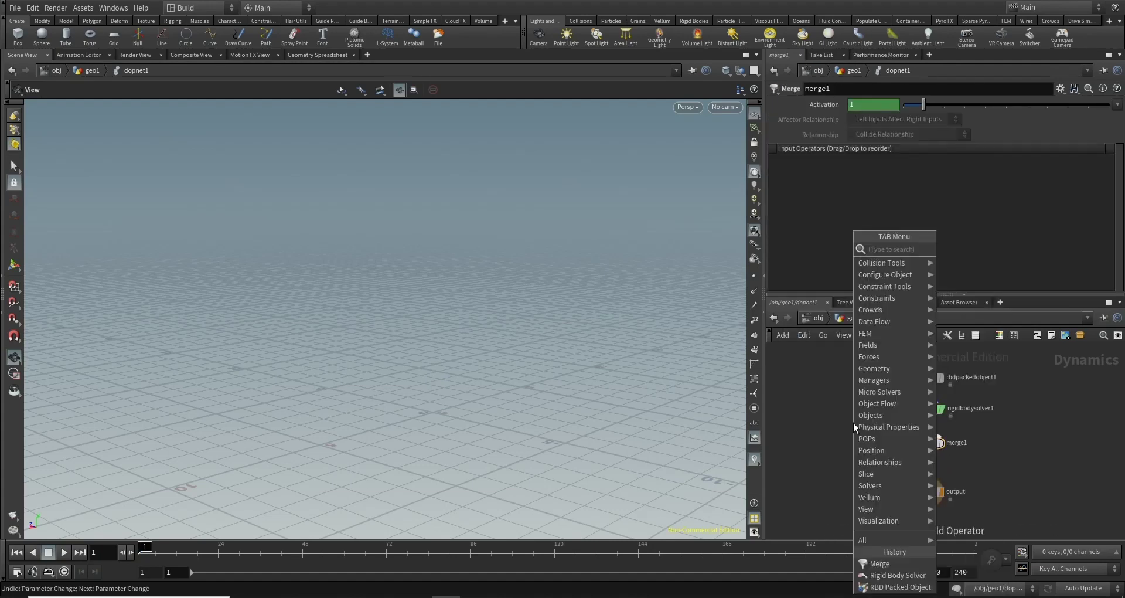
pyautogui.write('grav')
pyautogui.press('Return')
pyautogui.click(854, 423)
pyautogui.moveTo(855, 426); pyautogui.dragTo(942, 472)
# Add a Ground Plane node to the dynamics network
pyautogui.press('Tab')
pyautogui.write('ground')
pyautogui.press('Return')
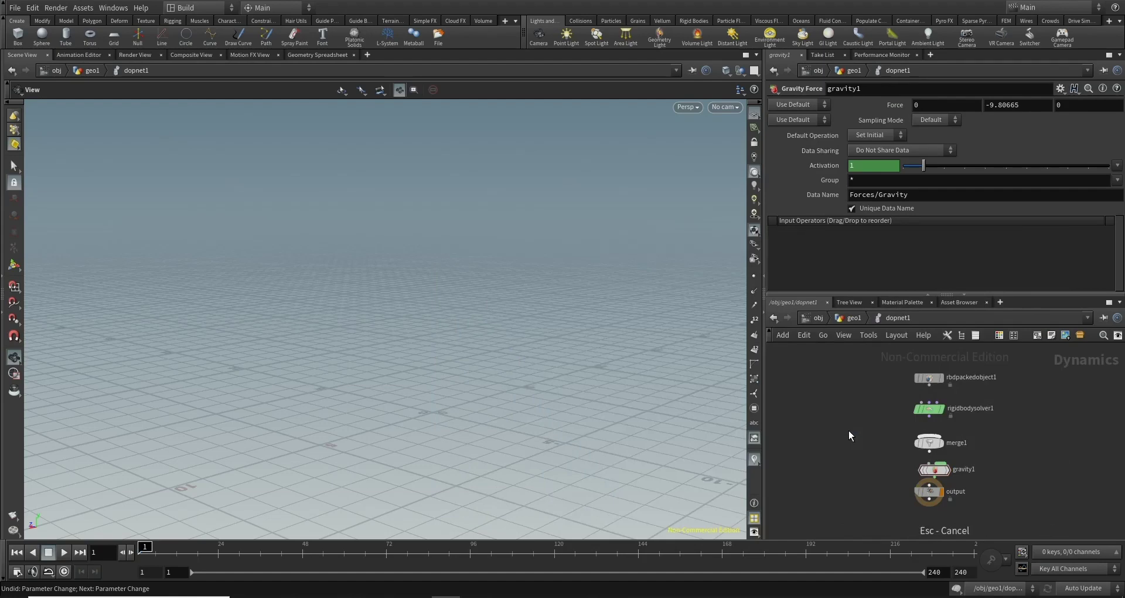
pyautogui.press('Tab')
pyautogui.write('gr')
pyautogui.press('Down')
pyautogui.press('Return')
pyautogui.click(848, 430)
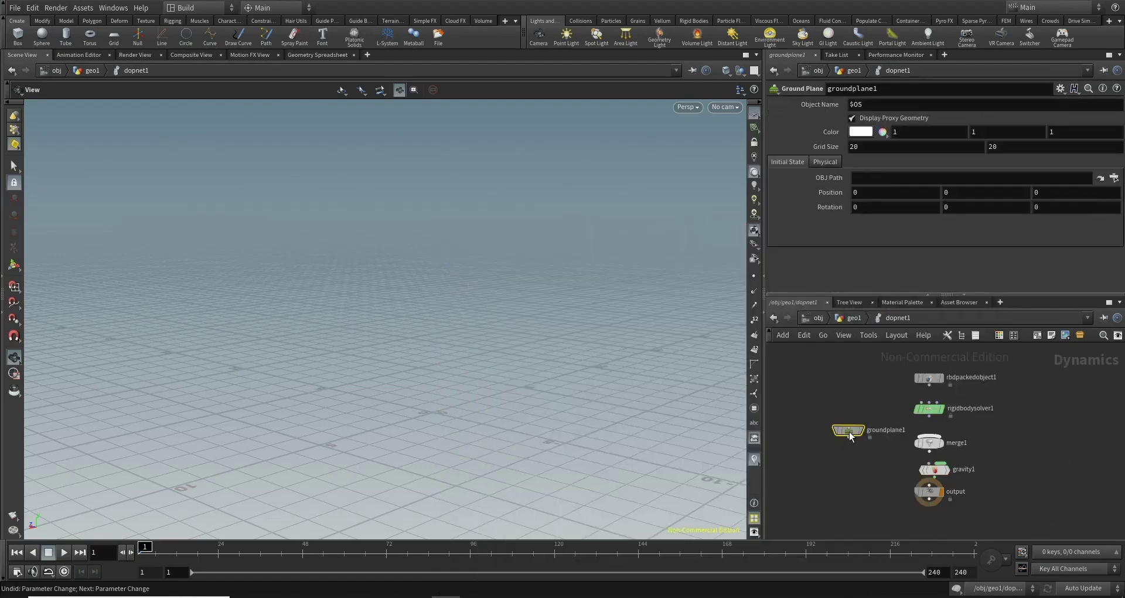
# Wire groundplane1 into merge1, merge1 into the output, and rbdpackedobject1 into the solver
pyautogui.click(929, 434)
pyautogui.moveTo(934, 447); pyautogui.dragTo(932, 445)
pyautogui.click(926, 449)
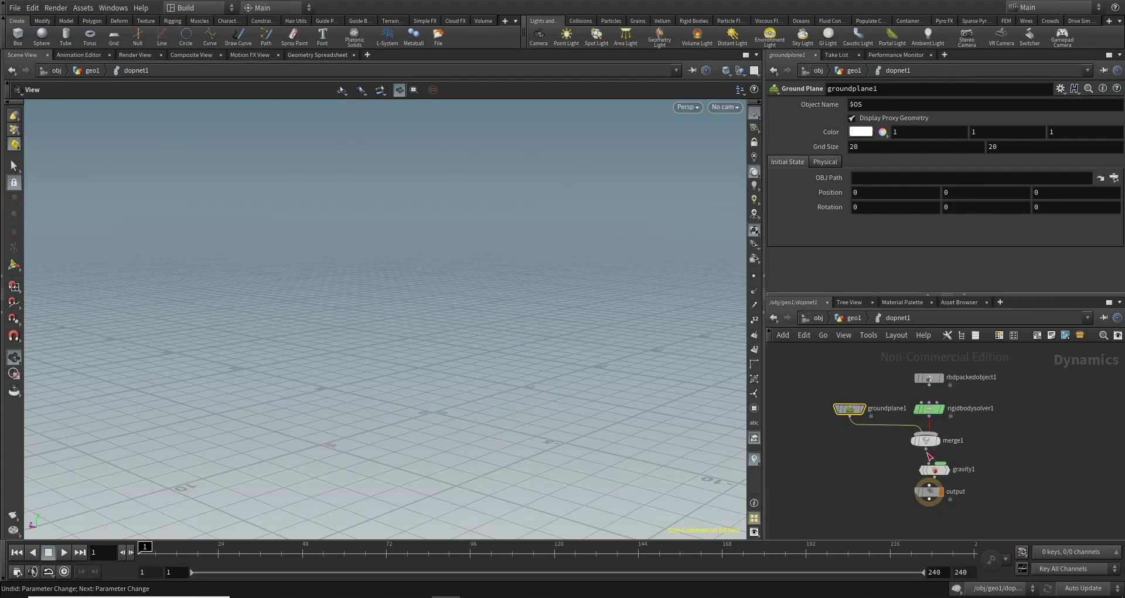
pyautogui.click(934, 491)
pyautogui.moveTo(929, 385); pyautogui.dragTo(929, 406)
pyautogui.click(928, 375)
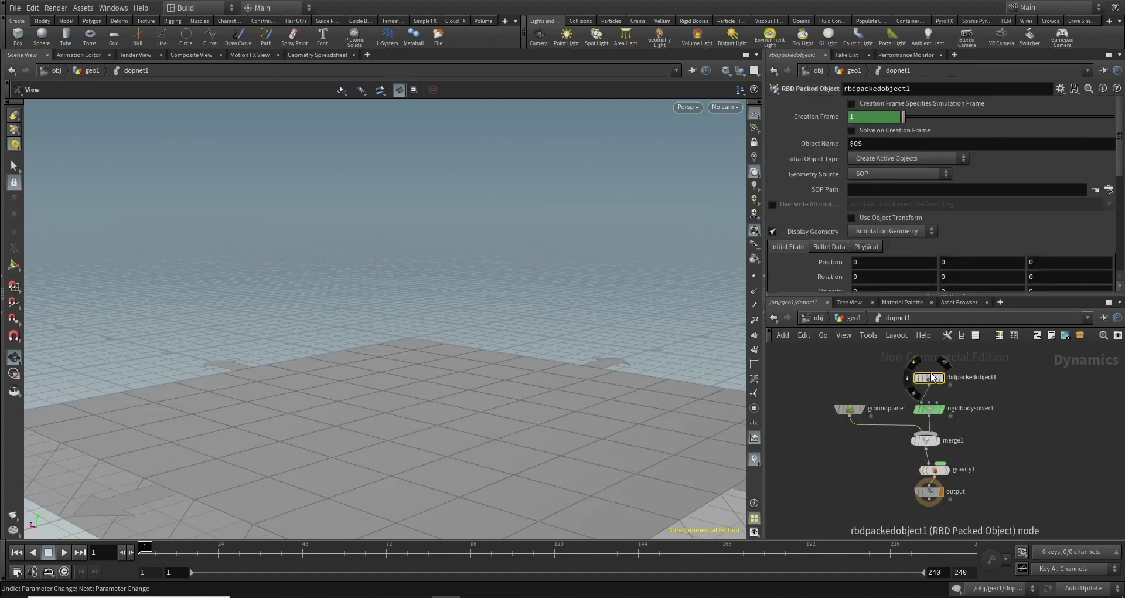
# Set rbdpackedobject1's geometry source to First Context Geometry and enable Inherit Velocity
pyautogui.click(885, 172)
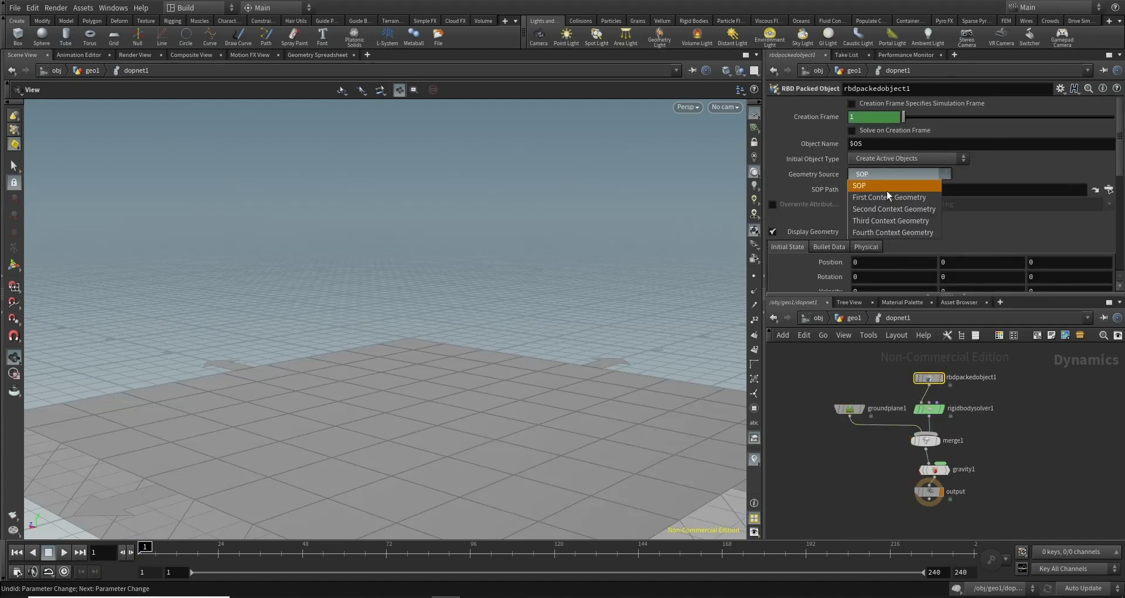
pyautogui.click(887, 191)
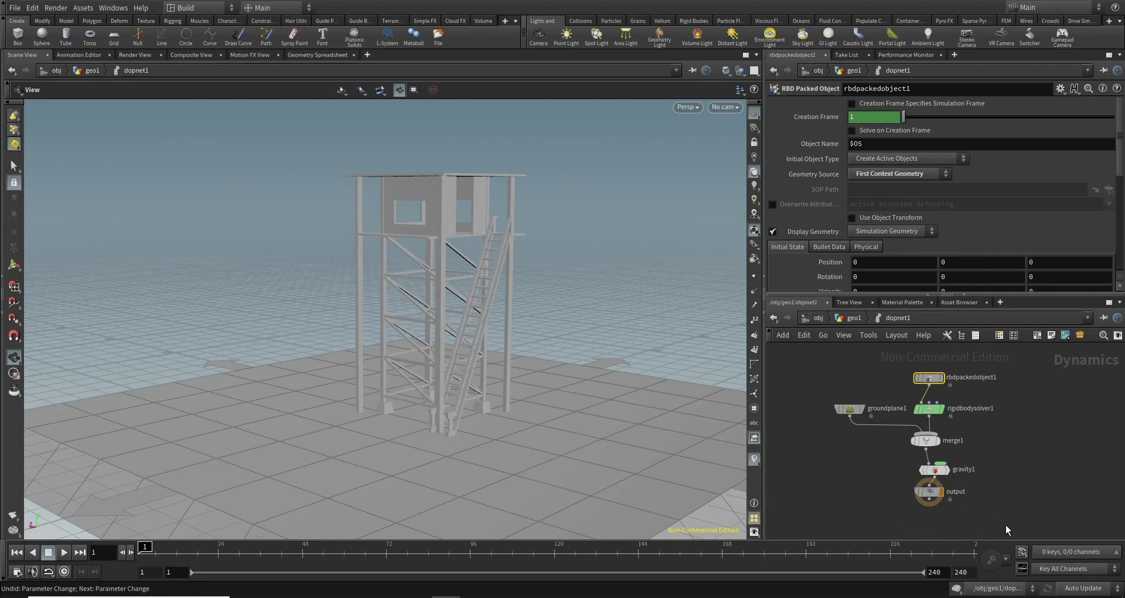
pyautogui.press('l')
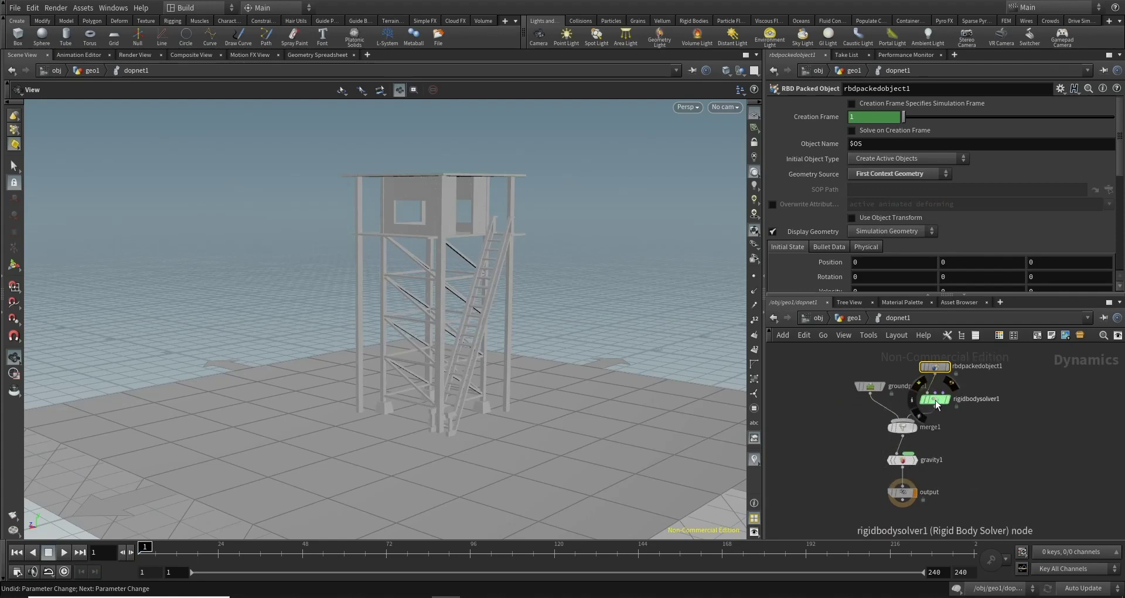
pyautogui.scroll(-3, 879, 246)
pyautogui.click(855, 244)
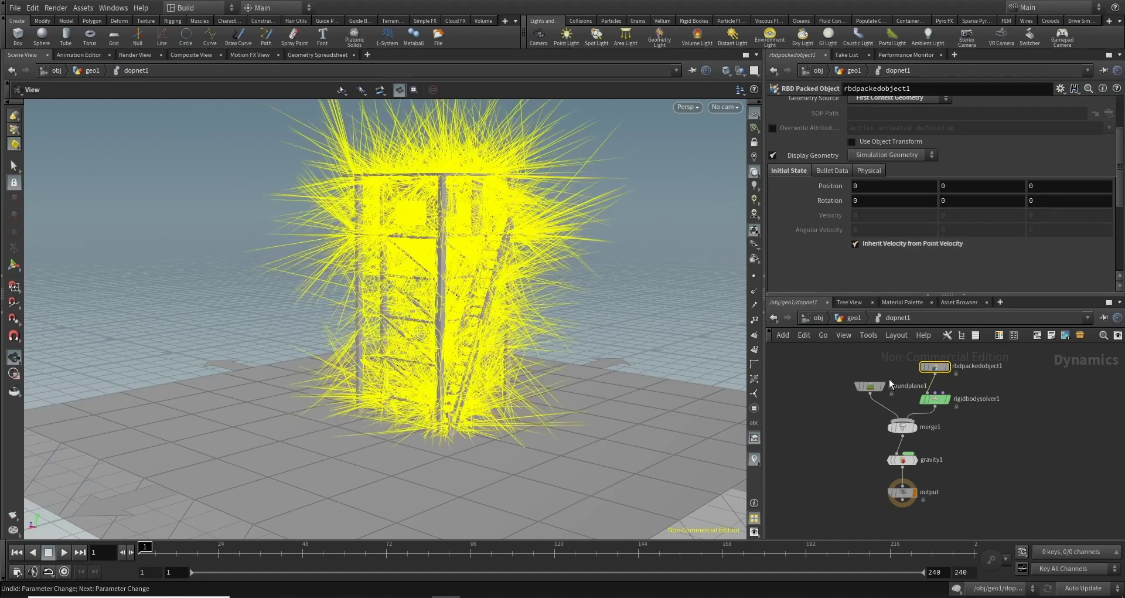
# Set groundplane1's bounce to 0.02, keeping its friction at 1
pyautogui.click(876, 386)
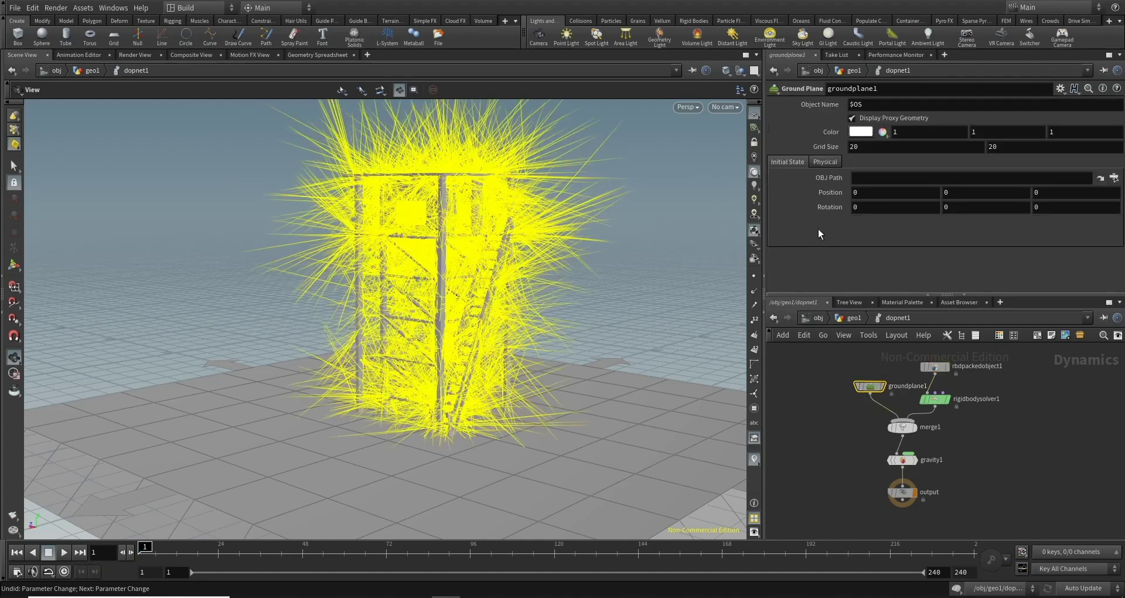
pyautogui.click(821, 163)
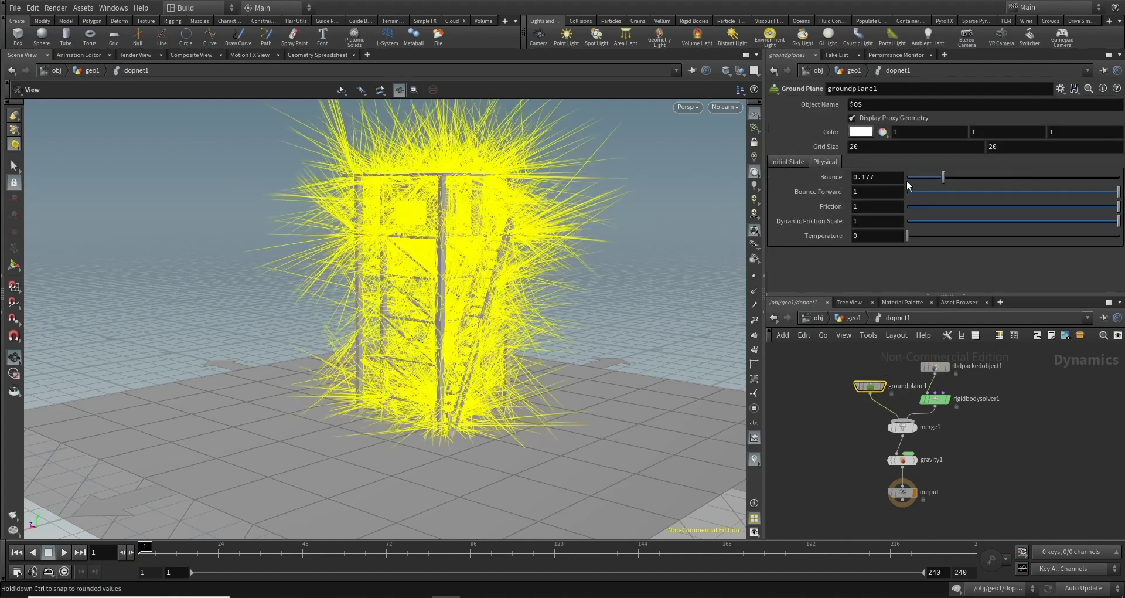
pyautogui.click(876, 177)
pyautogui.write('0.02')
pyautogui.press('Return')
pyautogui.moveTo(922, 206); pyautogui.dragTo(920, 209)
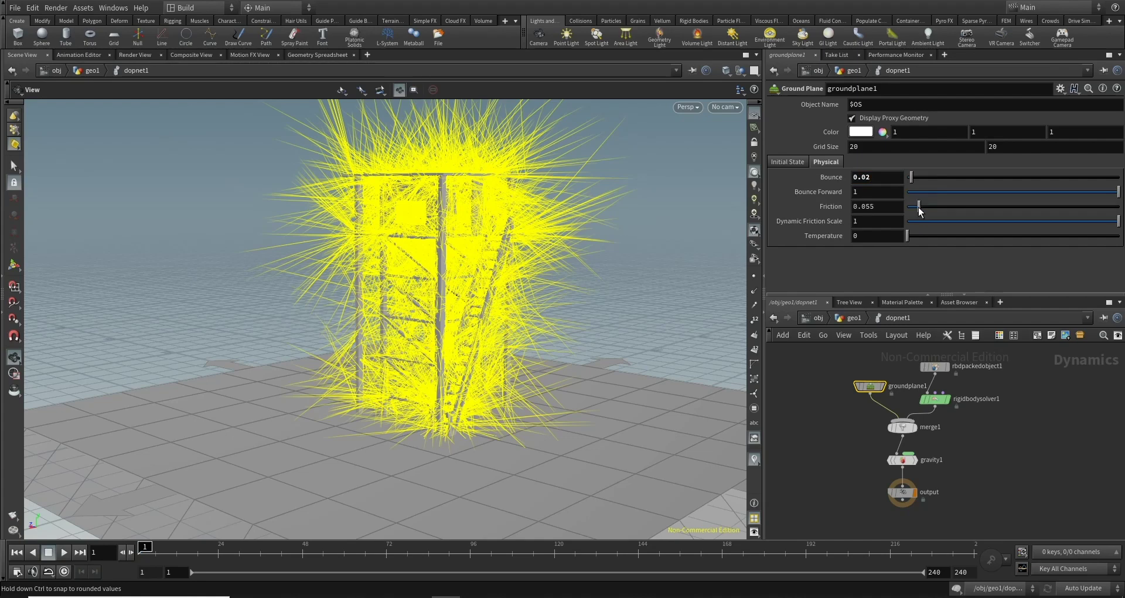
pyautogui.moveTo(920, 211); pyautogui.dragTo(1120, 209)
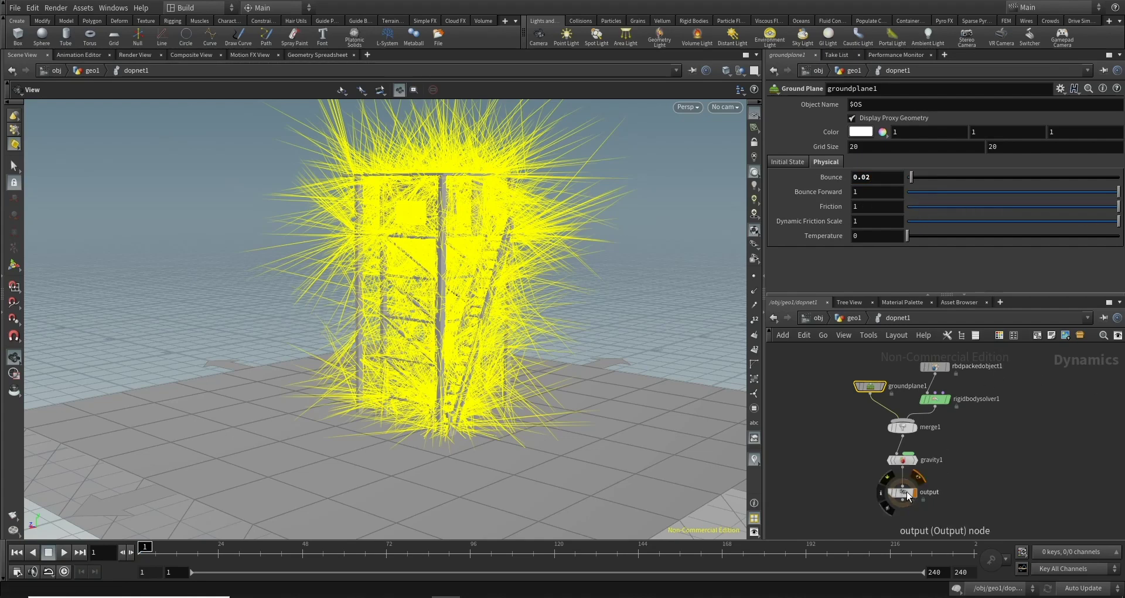
# Set rbdpackedobject1's physical bounce to 0.02
pyautogui.click(935, 367)
pyautogui.click(845, 170)
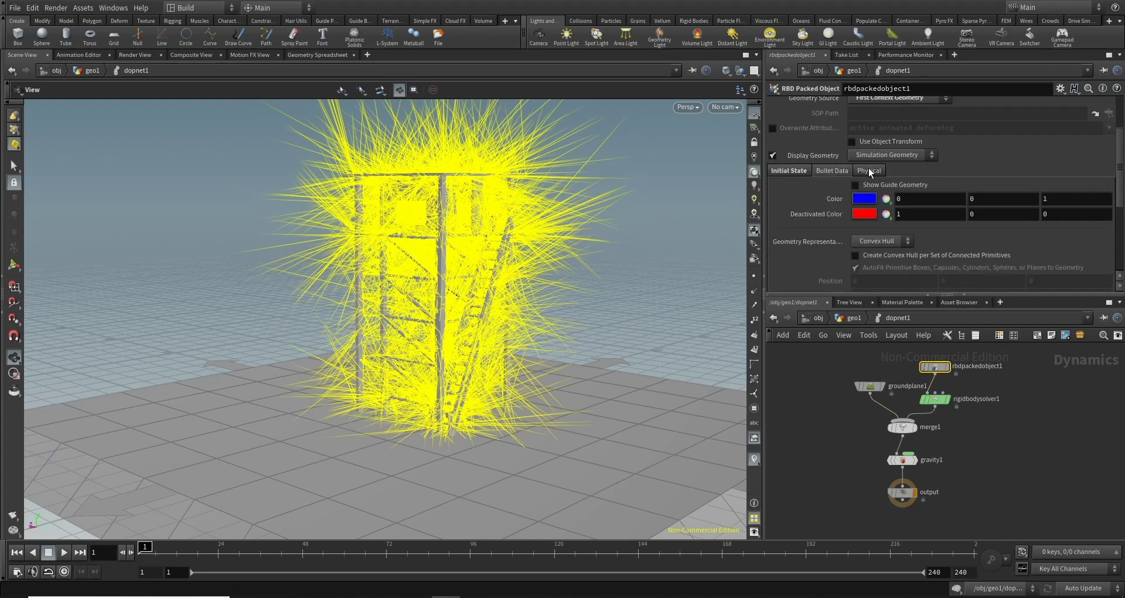
pyautogui.click(869, 170)
pyautogui.scroll(-3, 880, 266)
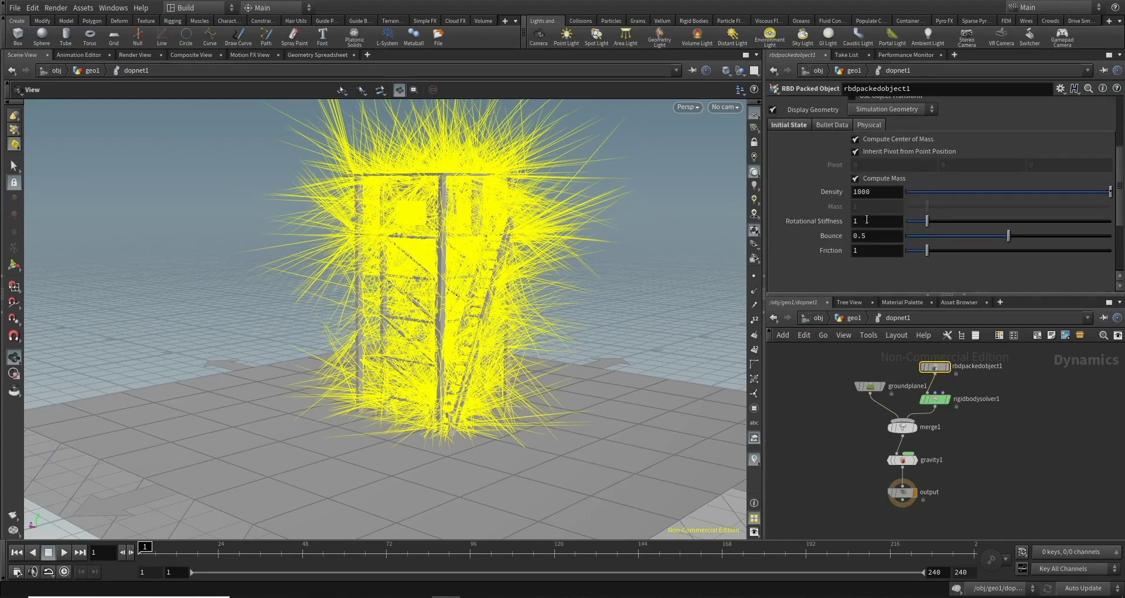
pyautogui.press('Tab')
pyautogui.write('01')
pyautogui.press('Return')
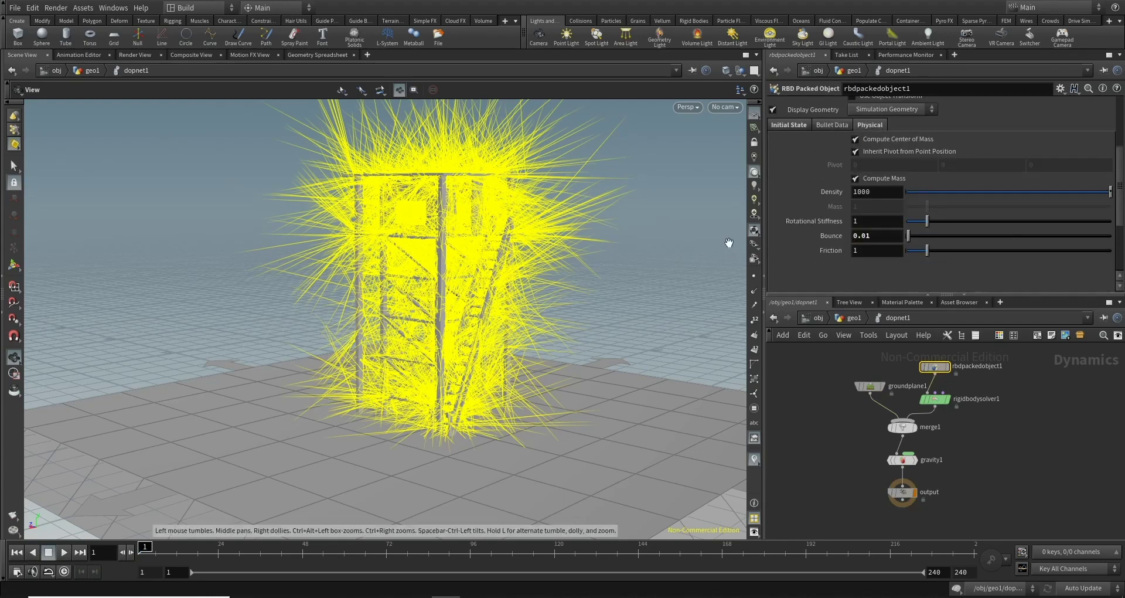
pyautogui.doubleClick(876, 235)
pyautogui.write('0.02')
pyautogui.press('Return')
# Back at geo1, play dopnet1 until the tower collapses into a fragment heap, then return to frame 1
pyautogui.click(851, 318)
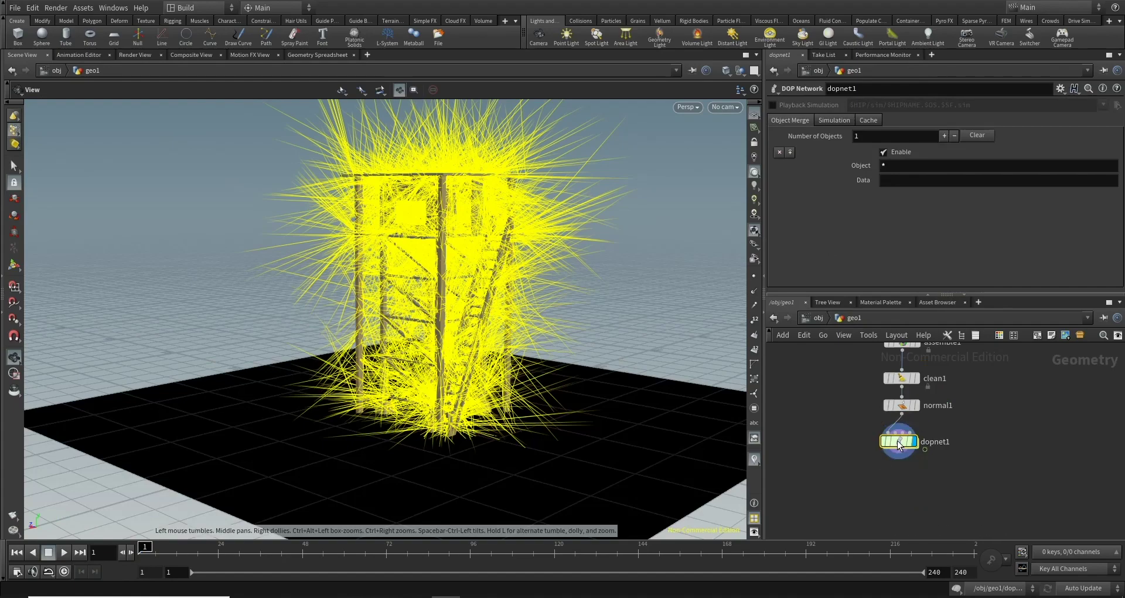
pyautogui.moveTo(686, 343); pyautogui.dragTo(623, 378, button='middle')
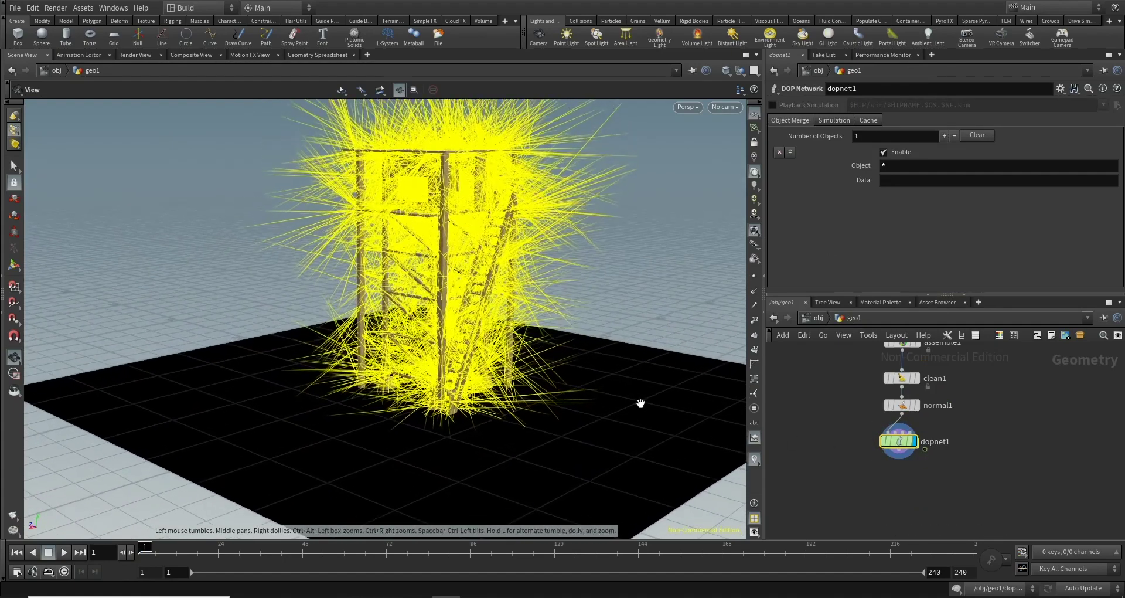
pyautogui.click(873, 441)
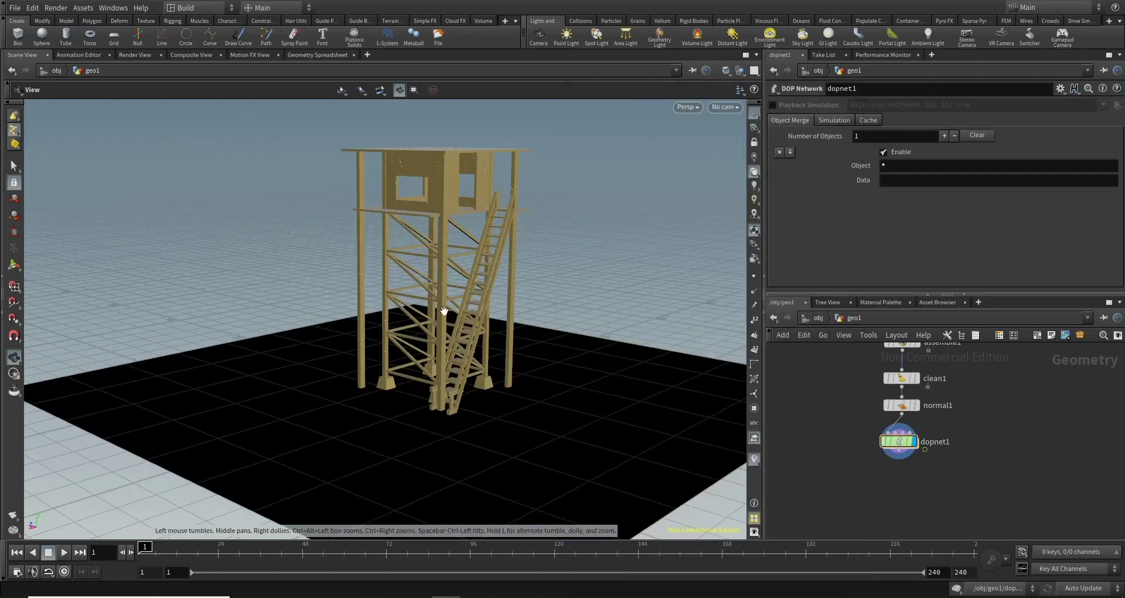
pyautogui.click(64, 552)
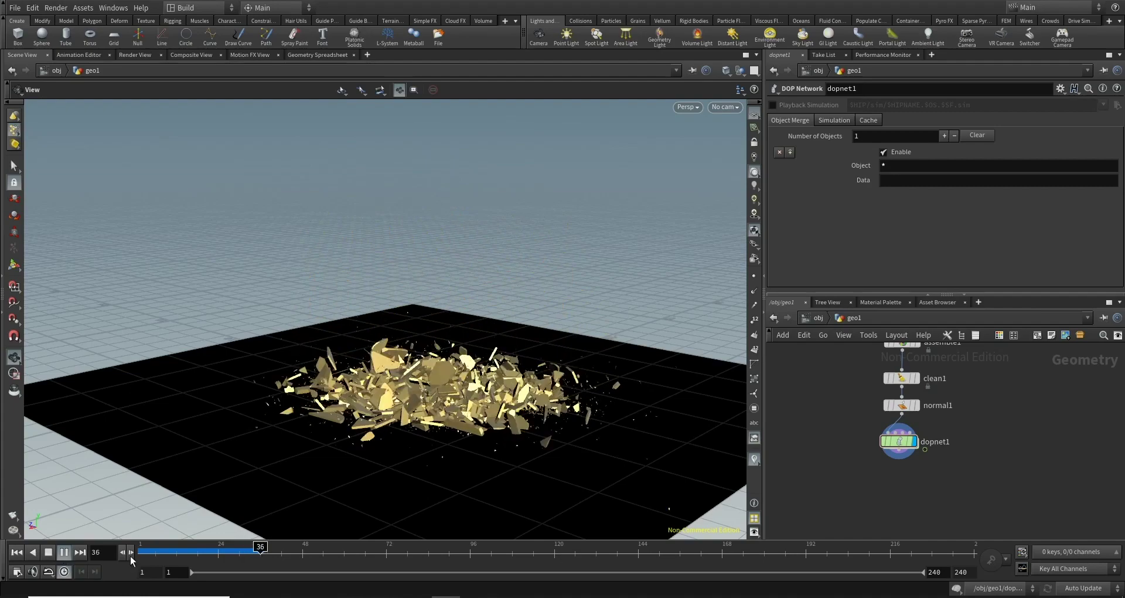
pyautogui.click(48, 552)
# Replay the collapse a few times and orbit around the debris
pyautogui.click(17, 552)
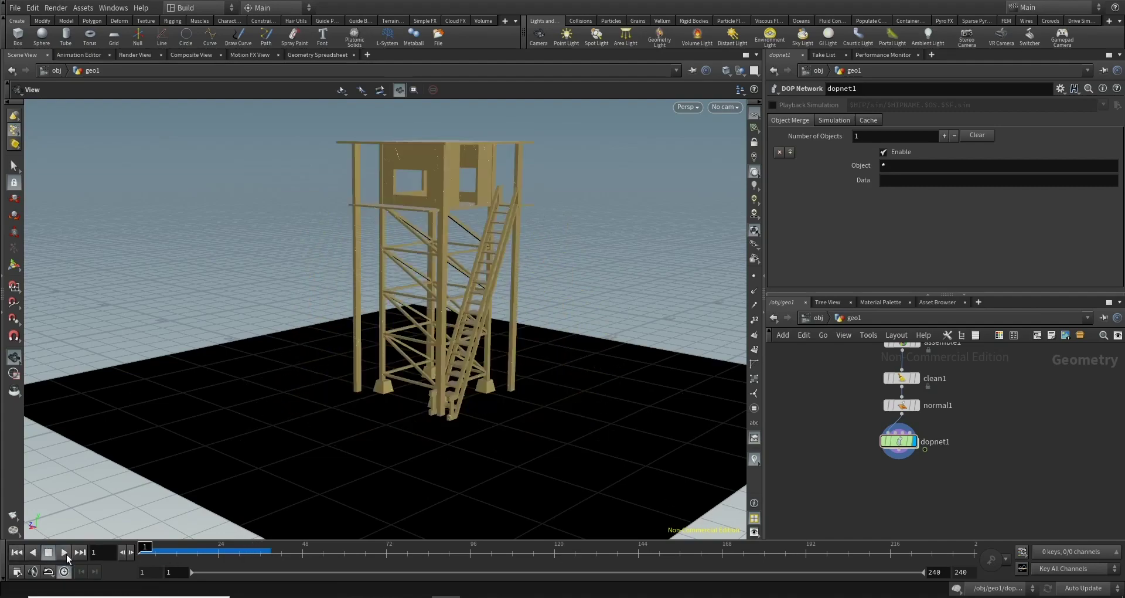
pyautogui.click(64, 551)
pyautogui.click(48, 552)
pyautogui.click(16, 552)
pyautogui.click(65, 552)
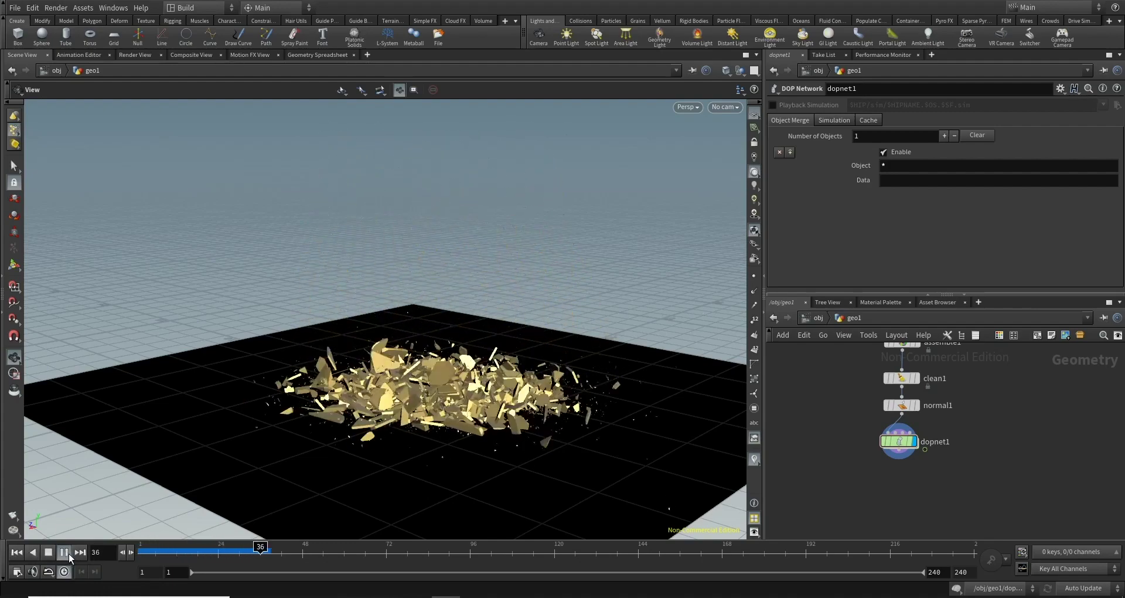
pyautogui.click(64, 552)
pyautogui.moveTo(304, 464)
pyautogui.mouseDown()
pyautogui.moveTo(368, 421)
pyautogui.moveTo(374, 403)
pyautogui.mouseUp()
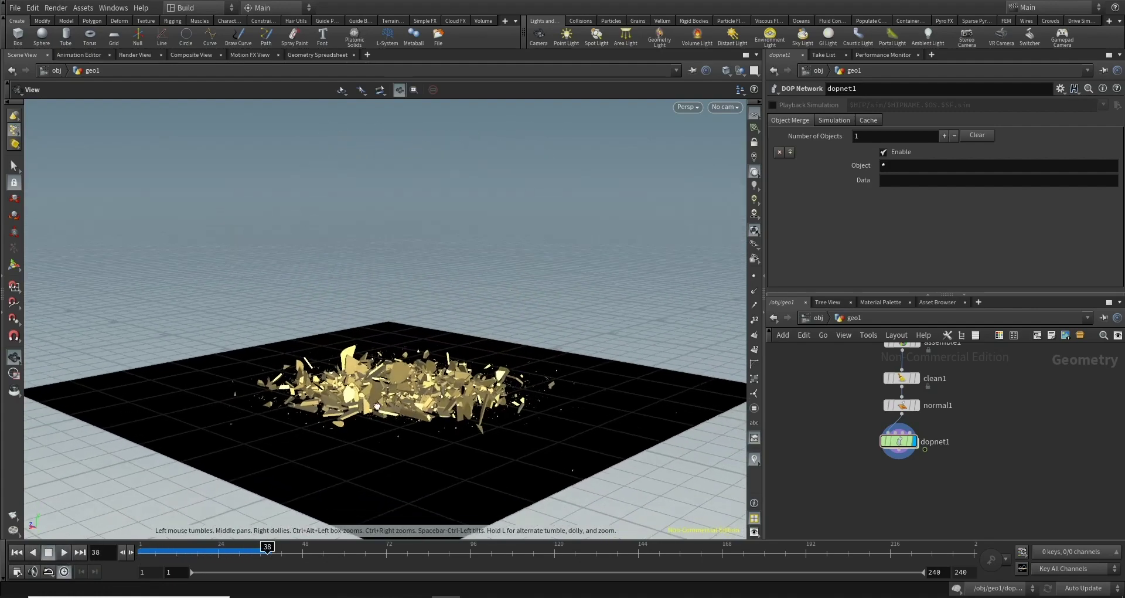
# Watch the collapse through cam1, pausing at frame 41, then rewind to frame 1
pyautogui.click(740, 92)
pyautogui.click(740, 158)
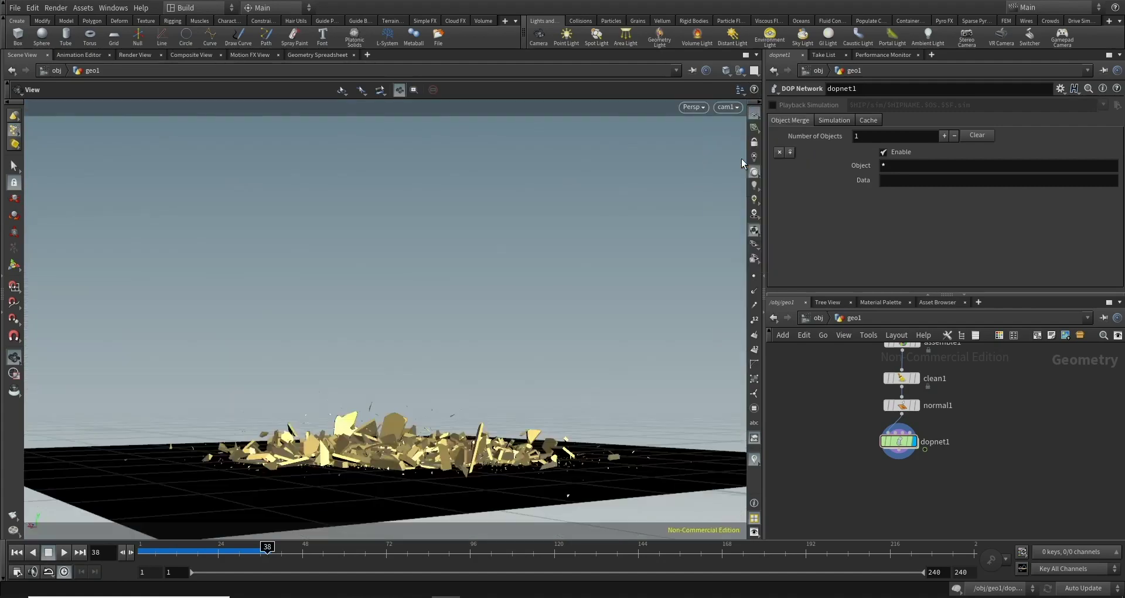
pyautogui.click(22, 550)
pyautogui.click(62, 551)
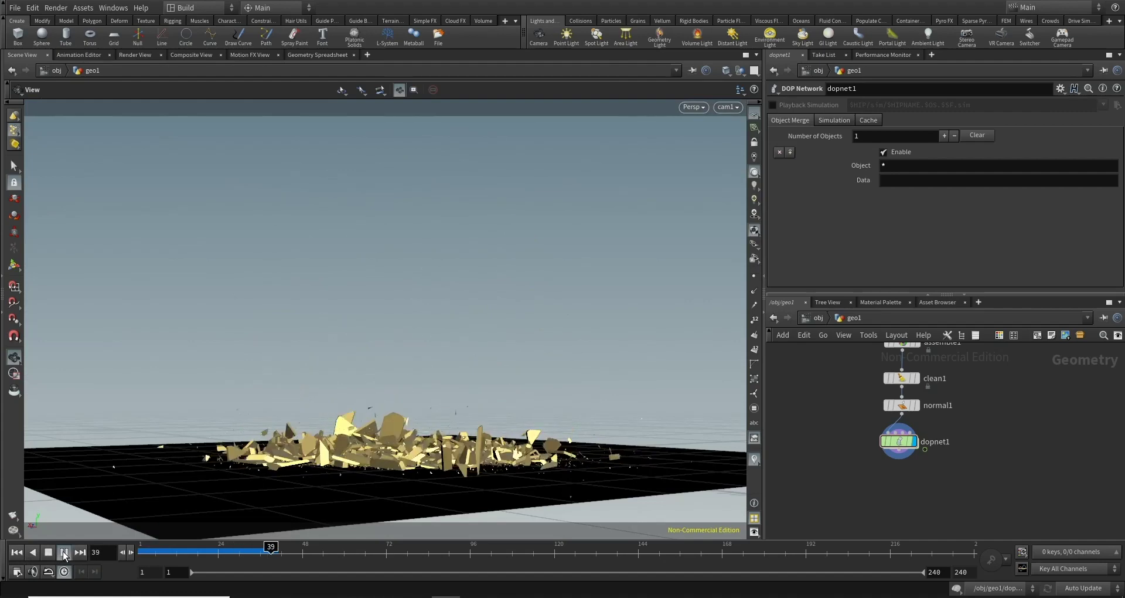
pyautogui.click(64, 551)
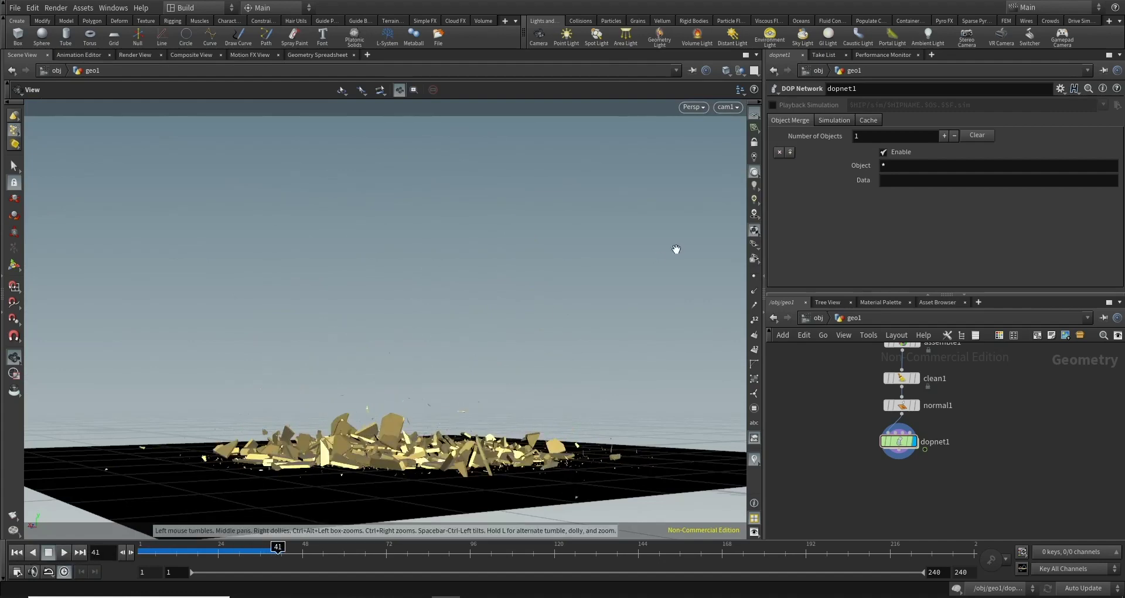
pyautogui.moveTo(402, 396)
pyautogui.mouseDown()
pyautogui.moveTo(409, 447)
pyautogui.moveTo(221, 521)
pyautogui.mouseUp()
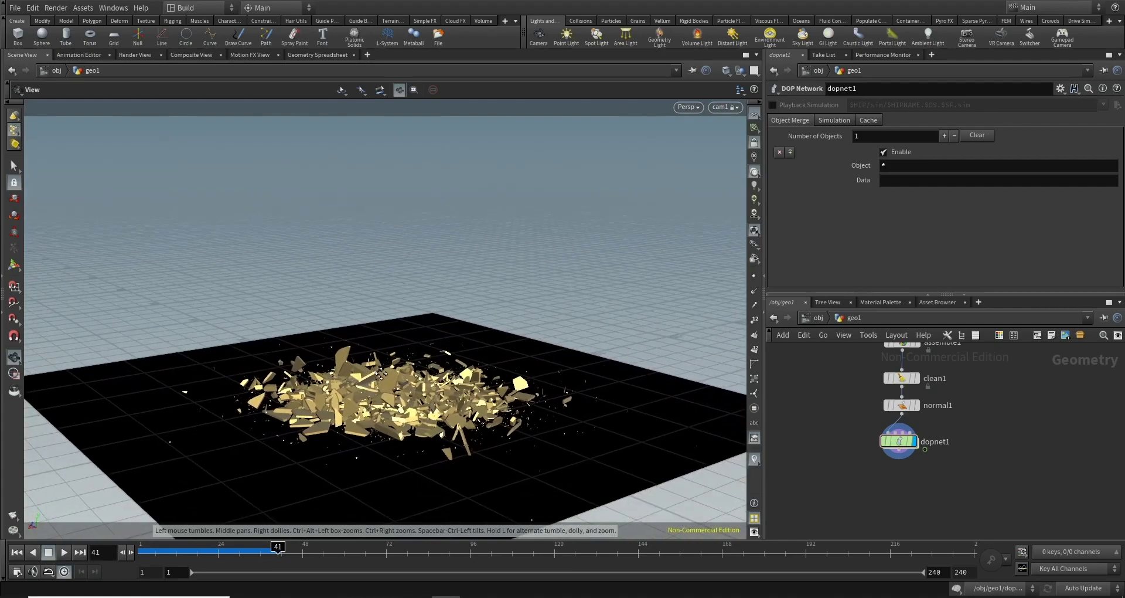
pyautogui.moveTo(277, 547); pyautogui.dragTo(114, 548)
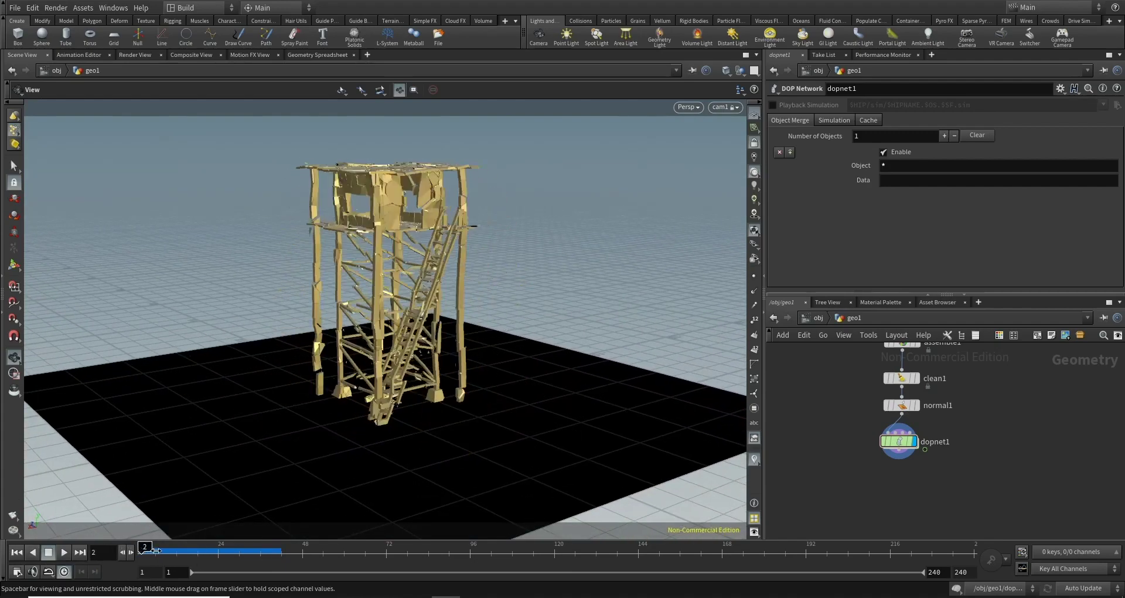
# Leave cam1, reframe the whole scene, and go inside dopnet1
pyautogui.moveTo(334, 424)
pyautogui.mouseDown()
pyautogui.moveTo(315, 424)
pyautogui.moveTo(378, 424)
pyautogui.mouseUp()
pyautogui.moveTo(646, 226); pyautogui.dragTo(676, 186)
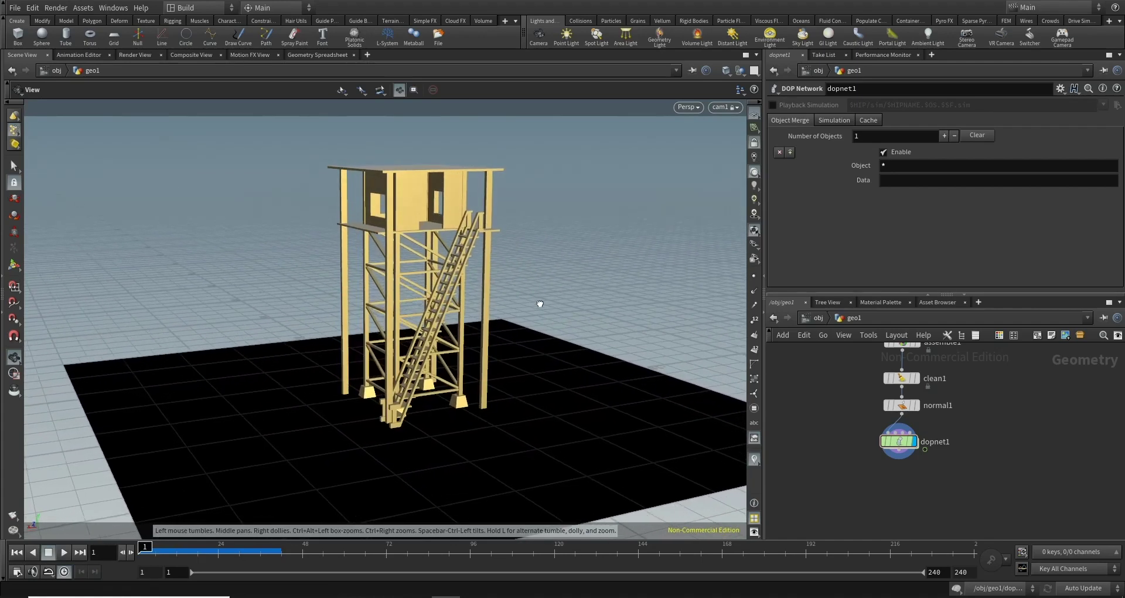
pyautogui.click(754, 142)
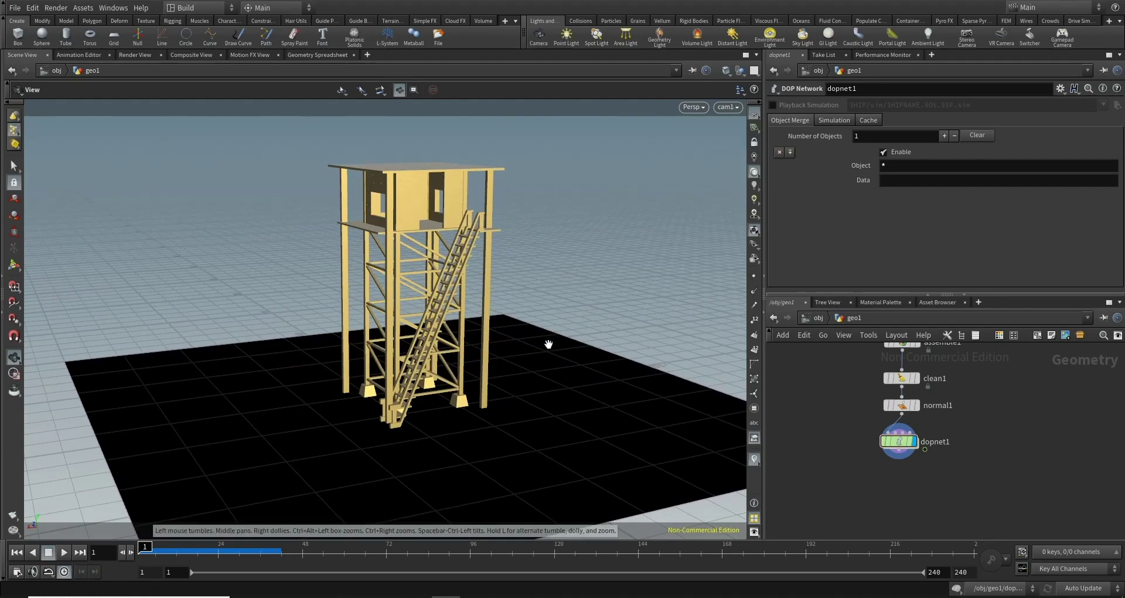
pyautogui.moveTo(535, 347); pyautogui.dragTo(252, 297, button='right')
pyautogui.moveTo(469, 355); pyautogui.dragTo(577, 389)
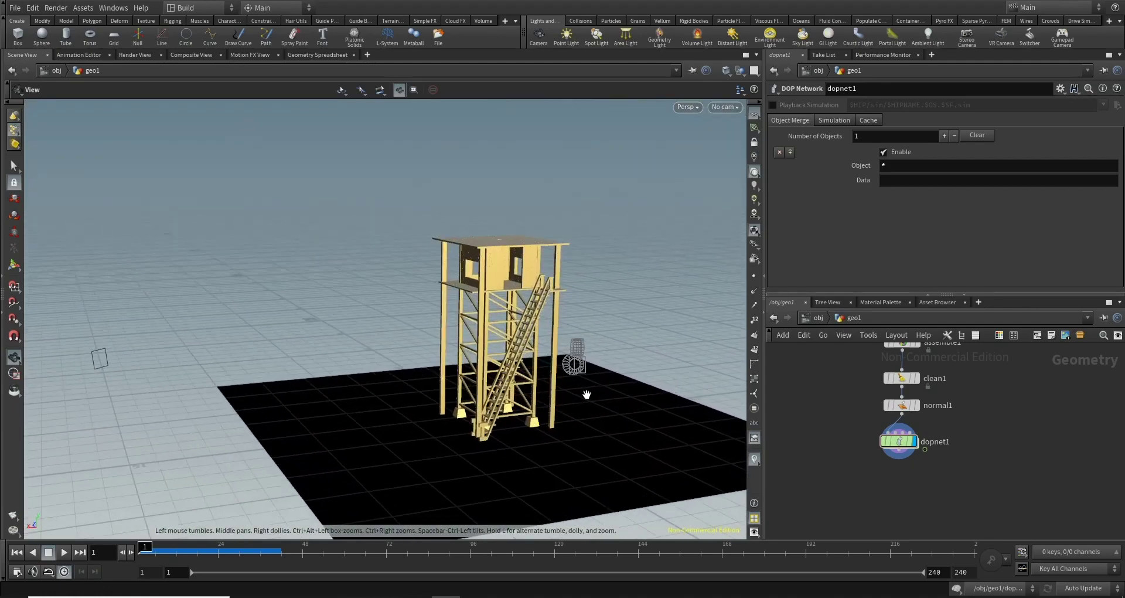
pyautogui.moveTo(578, 389); pyautogui.dragTo(533, 389, button='middle')
pyautogui.moveTo(533, 389); pyautogui.dragTo(601, 402, button='right')
pyautogui.doubleClick(898, 440)
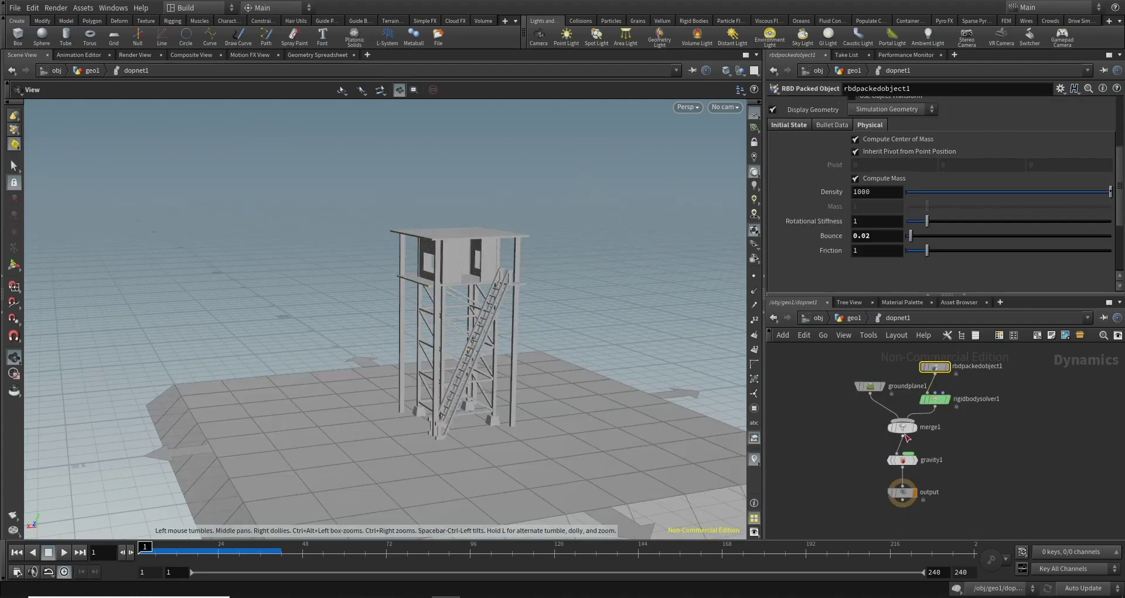
# Set rigidbodysolver1's Time Scale to 0.1 and preview the slowed simulation
pyautogui.click(937, 400)
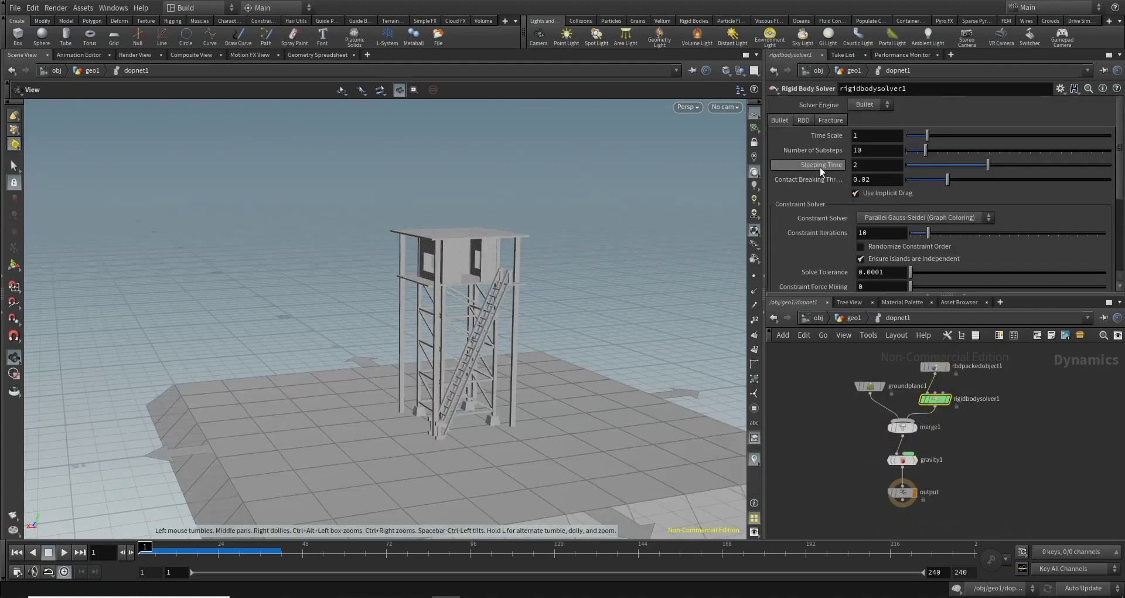
pyautogui.click(880, 135)
pyautogui.write('0')
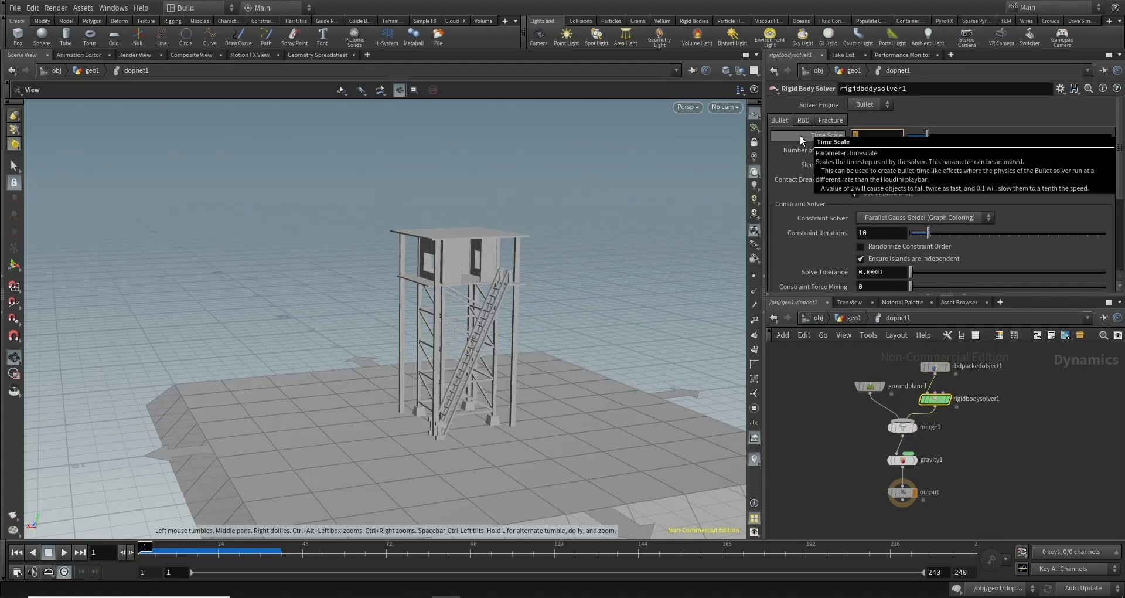
pyautogui.write('.1')
pyautogui.press('Return')
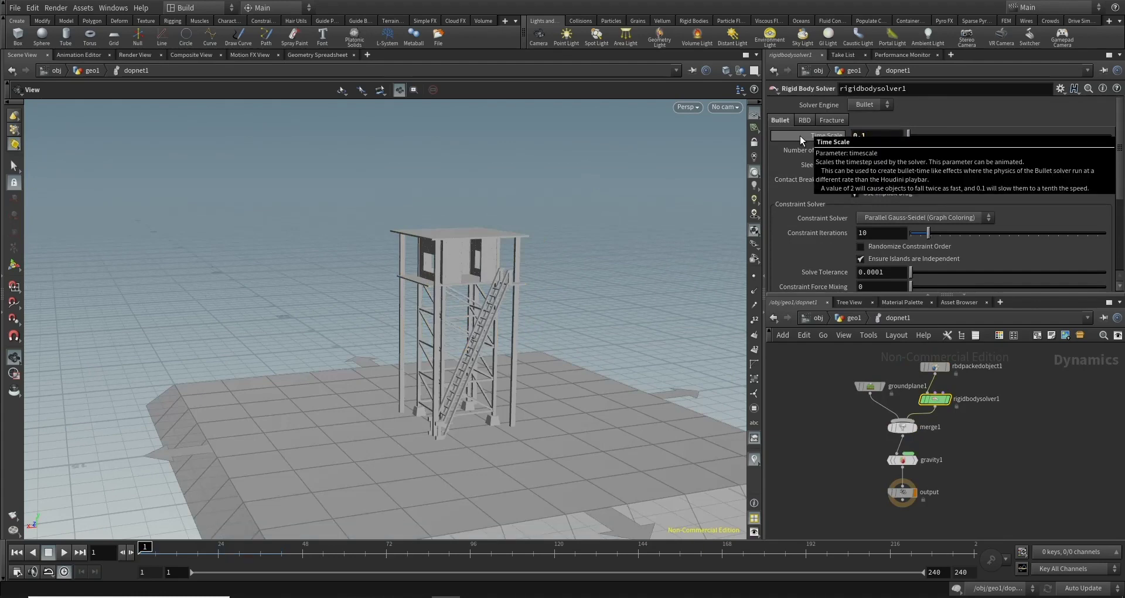
pyautogui.click(61, 552)
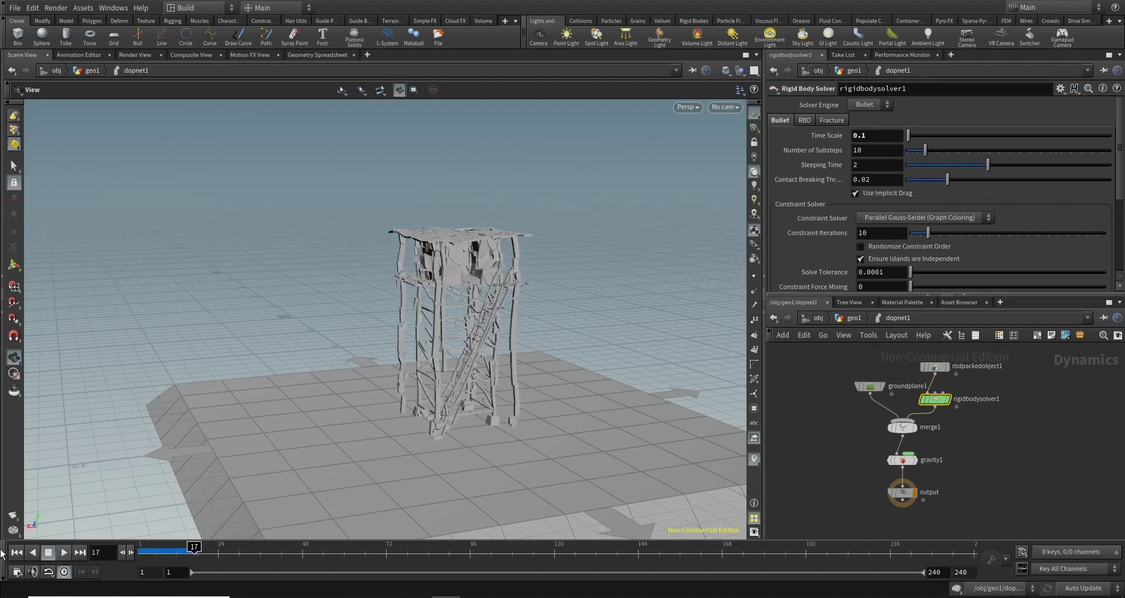
pyautogui.click(17, 552)
pyautogui.click(64, 552)
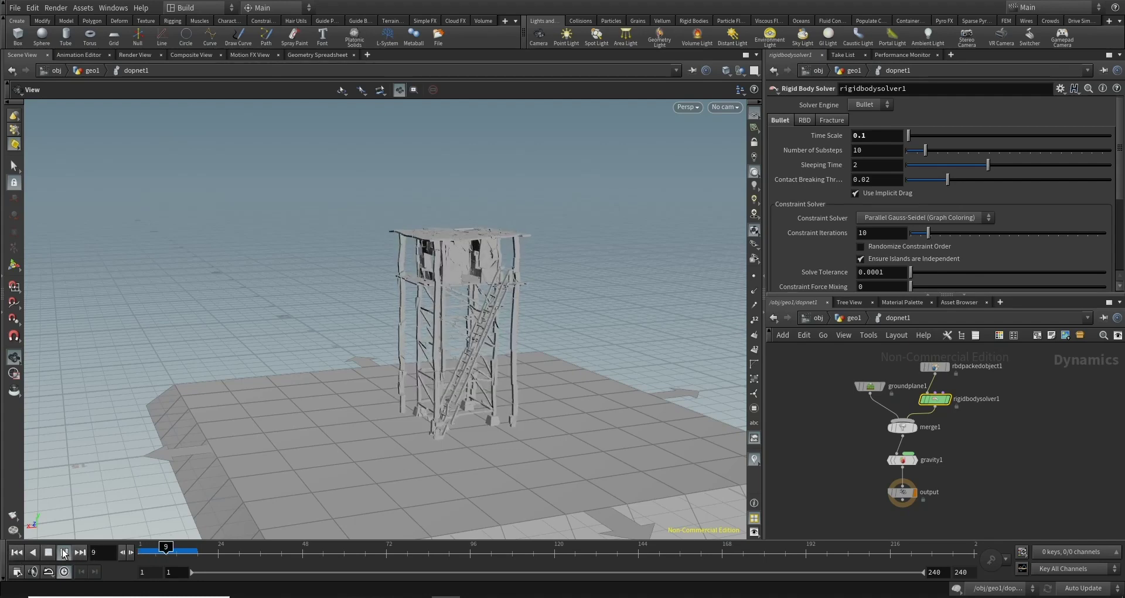
pyautogui.click(14, 552)
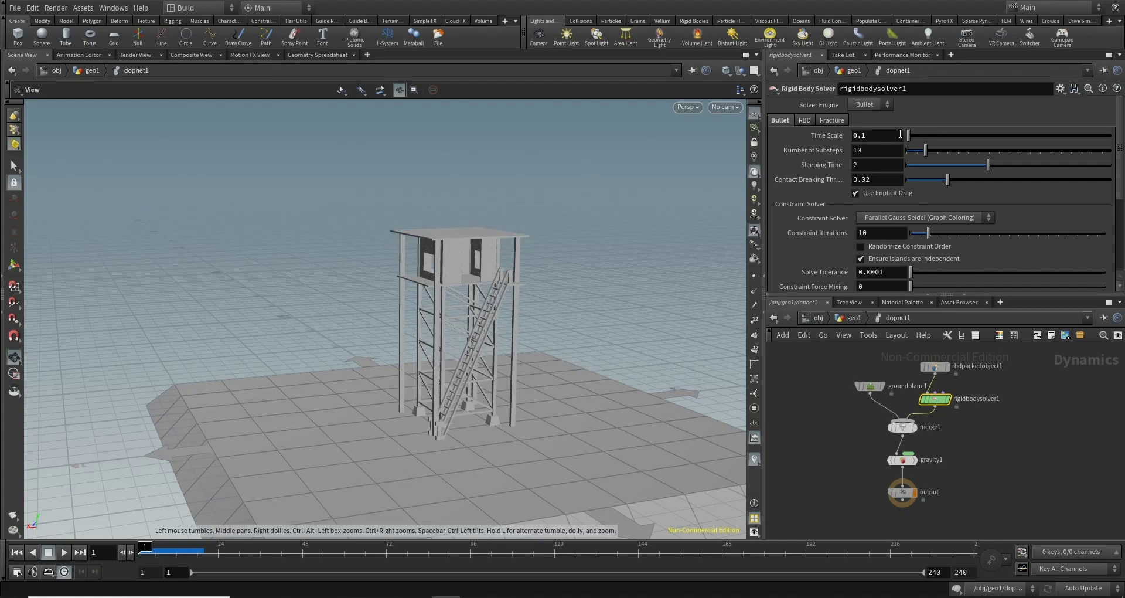
# Change Time Scale to 0.5, keyframe it at frame 1, and jump to frame 20
pyautogui.click(869, 135)
pyautogui.write('0.5')
pyautogui.press('Return')
pyautogui.press('k')
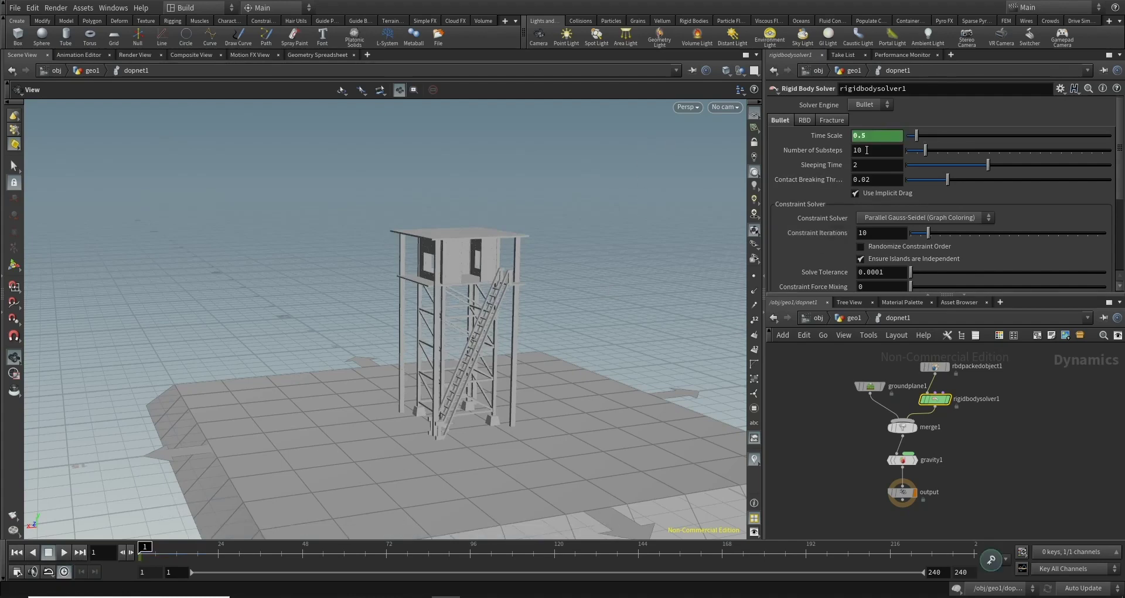
pyautogui.click(204, 557)
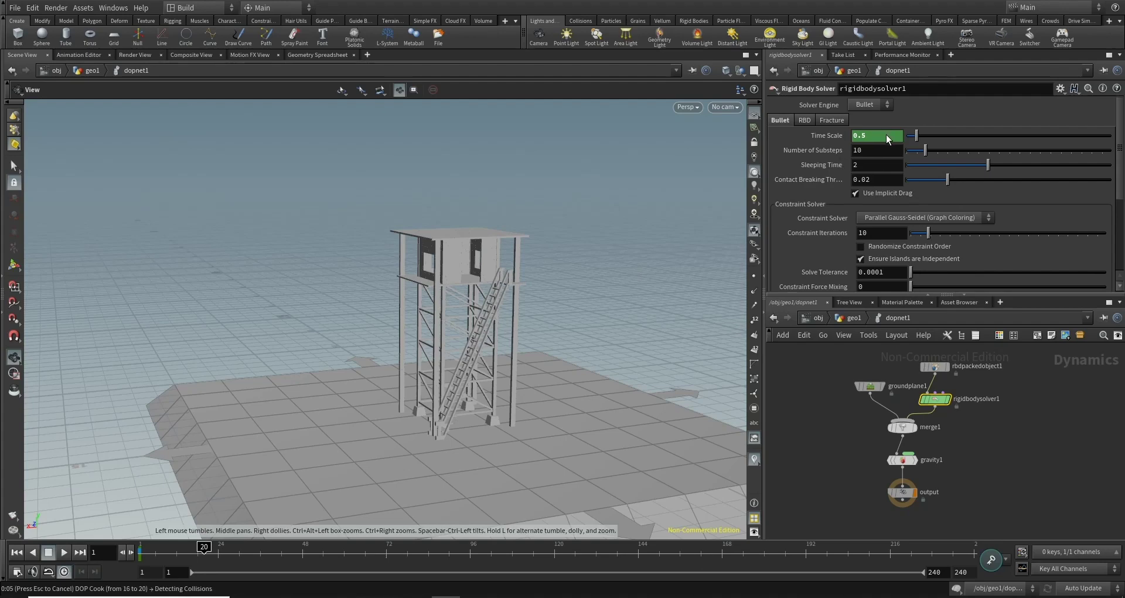
# Key the solver's Time Scale to 1 at frame 20 and play the simulation back
pyautogui.write('1')
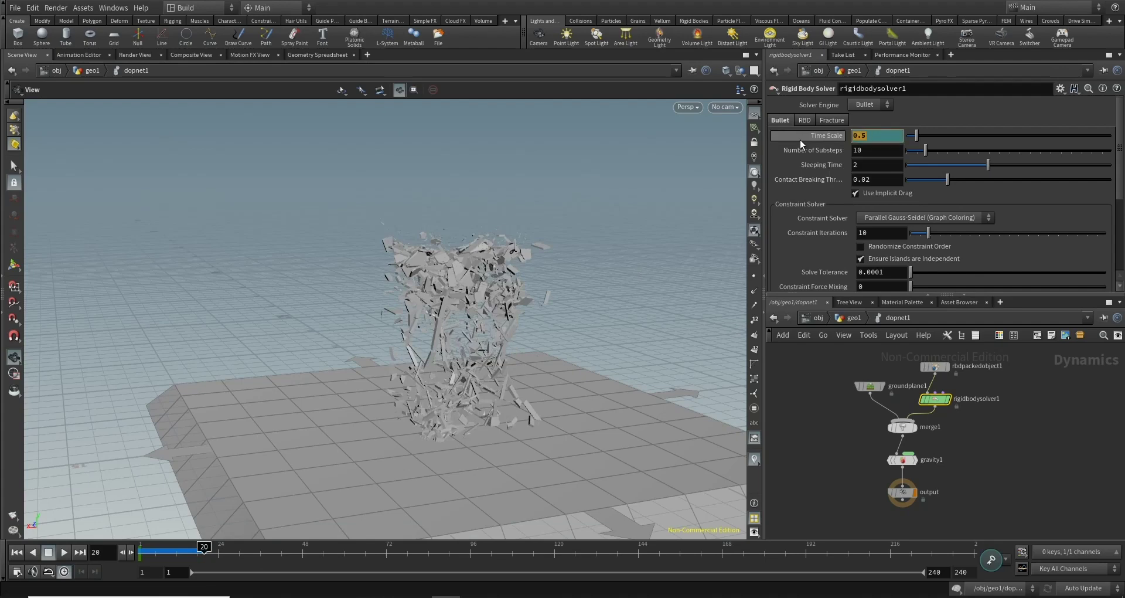
pyautogui.press('Return')
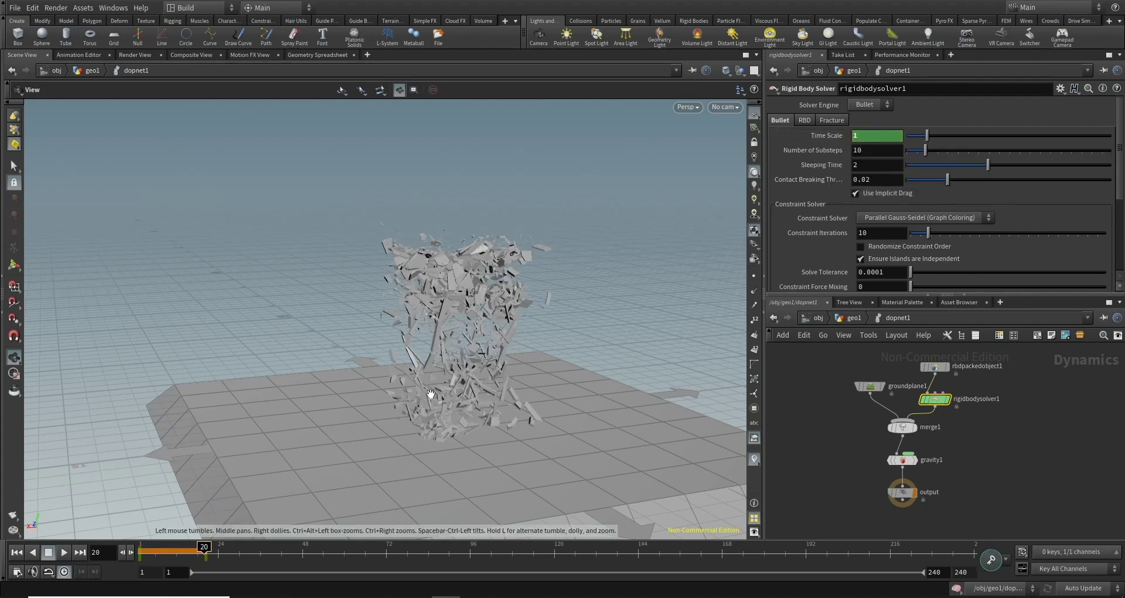
pyautogui.click(64, 552)
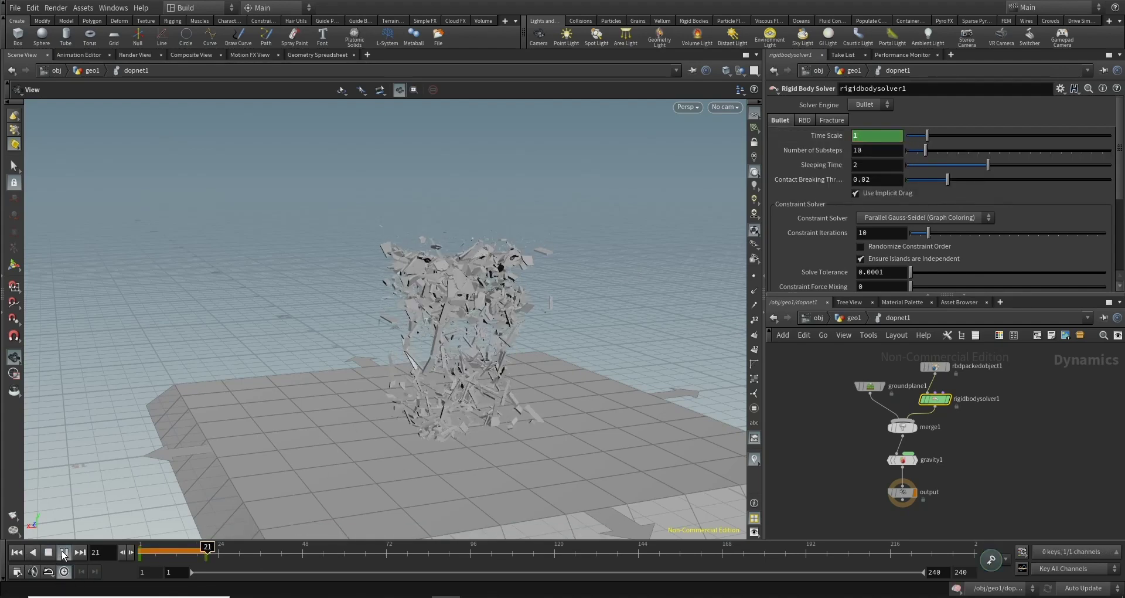
pyautogui.click(16, 552)
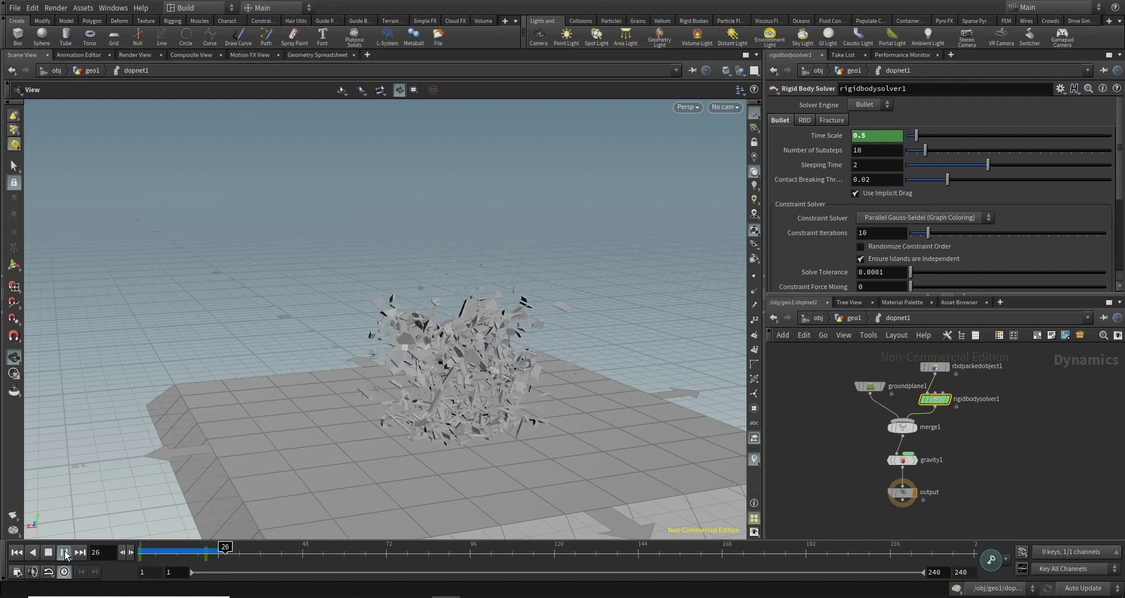
# Replay the collapse from frame 1 until the tower shatters, orbit the debris, and return to geo1
pyautogui.click(65, 551)
pyautogui.click(19, 552)
pyautogui.click(64, 552)
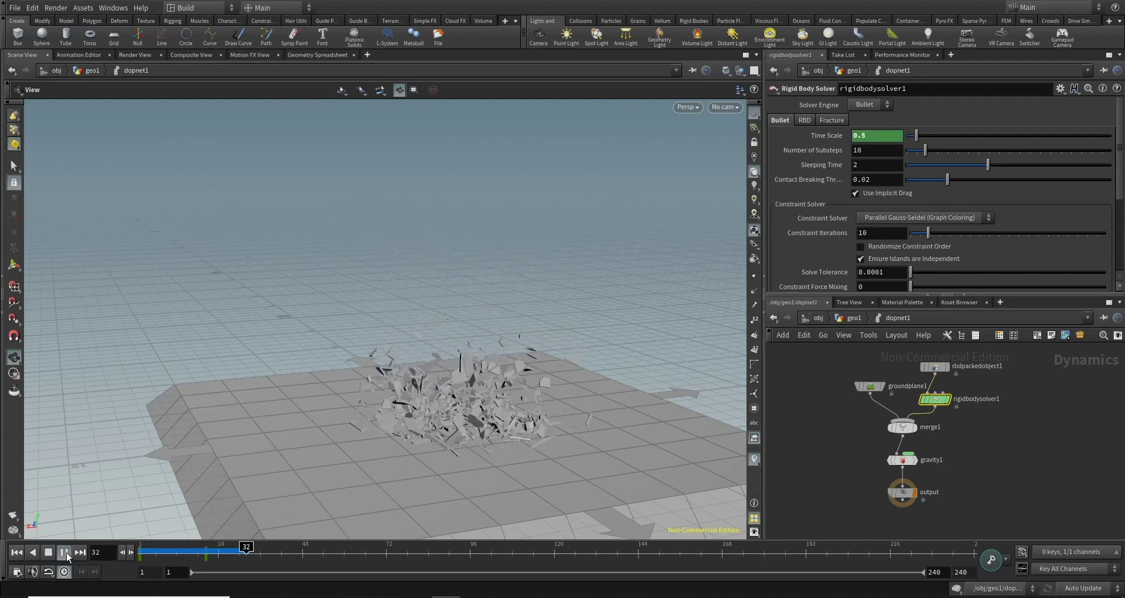
pyautogui.click(19, 551)
pyautogui.click(66, 552)
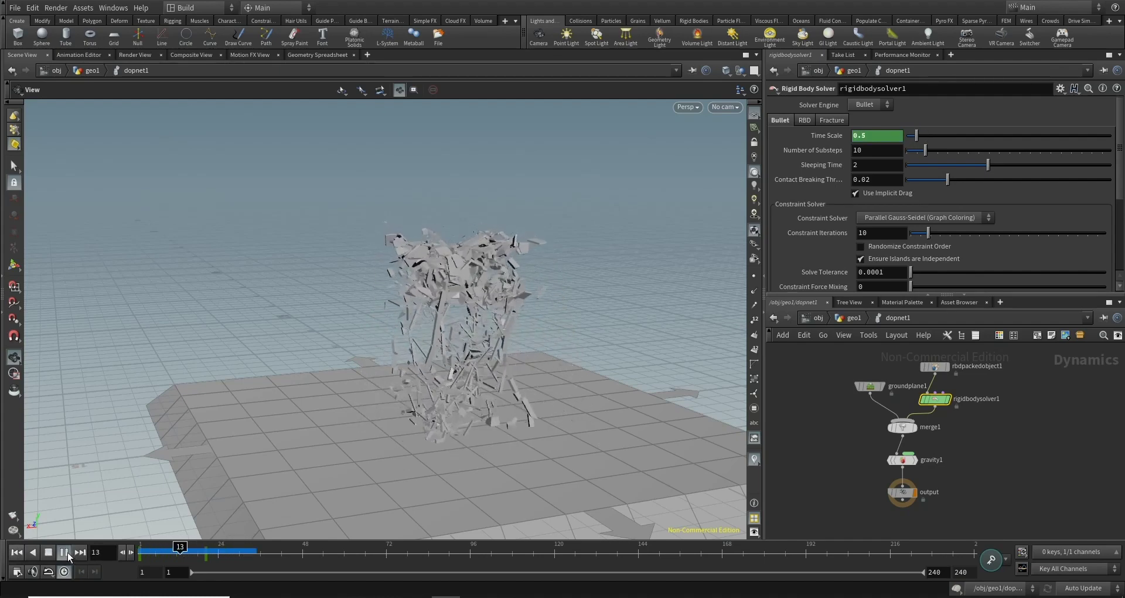
pyautogui.click(68, 552)
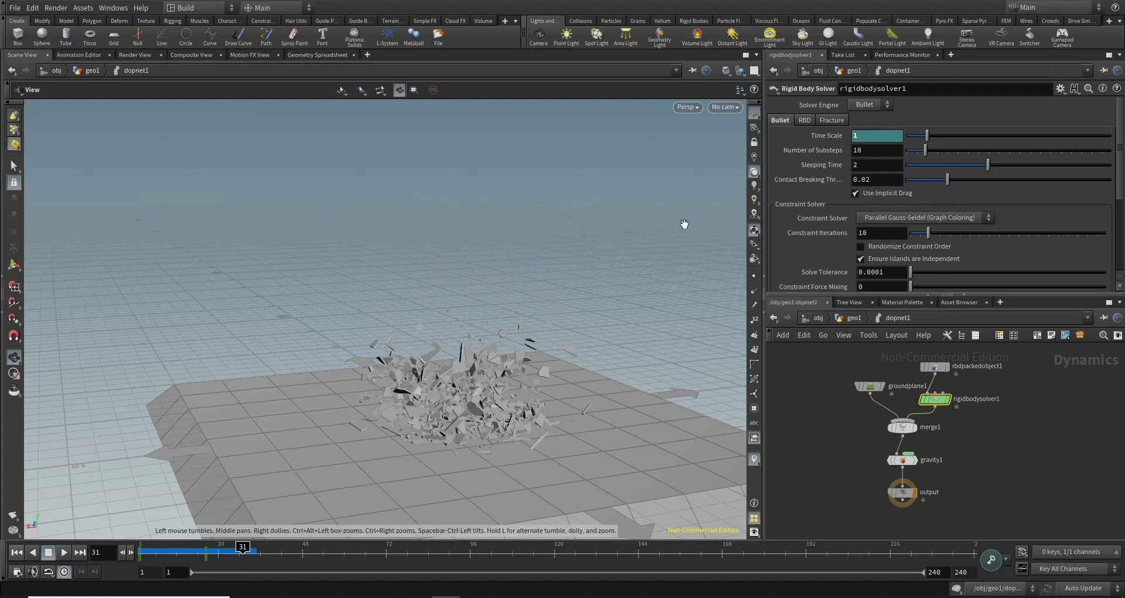
pyautogui.moveTo(556, 329); pyautogui.dragTo(744, 357)
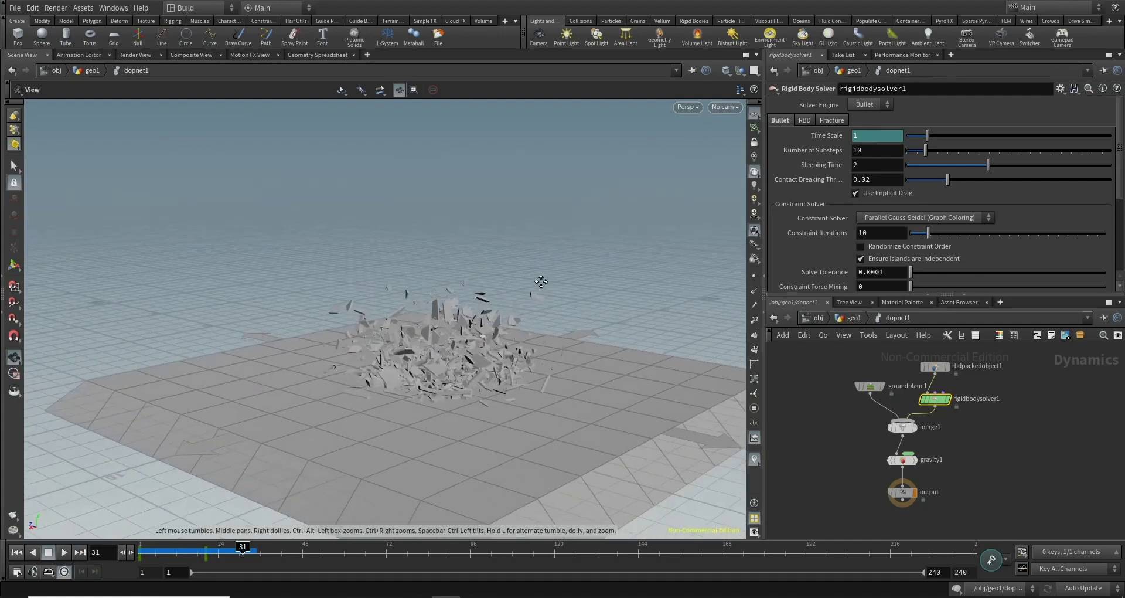
pyautogui.click(854, 318)
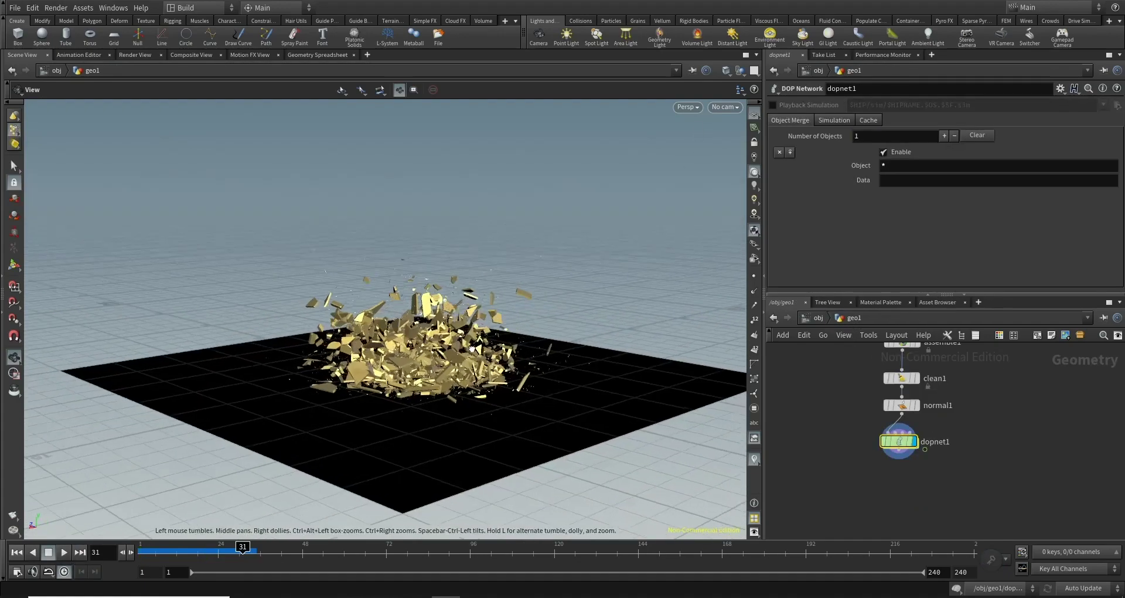
# Add a Null node wired after dopnet1
pyautogui.scroll(-2, 837, 410)
pyautogui.scroll(-2, 837, 433)
pyautogui.scroll(-2, 836, 451)
pyautogui.scroll(-1, 836, 432)
pyautogui.scroll(3, 838, 446)
pyautogui.scroll(2, 855, 463)
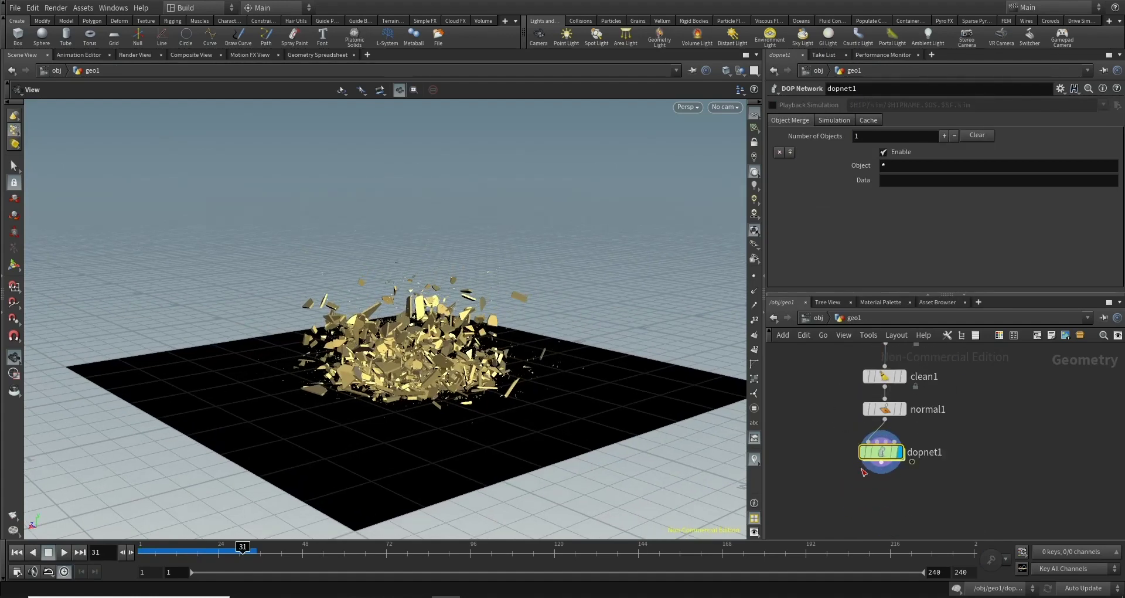
pyautogui.click(883, 472)
pyautogui.click(890, 497)
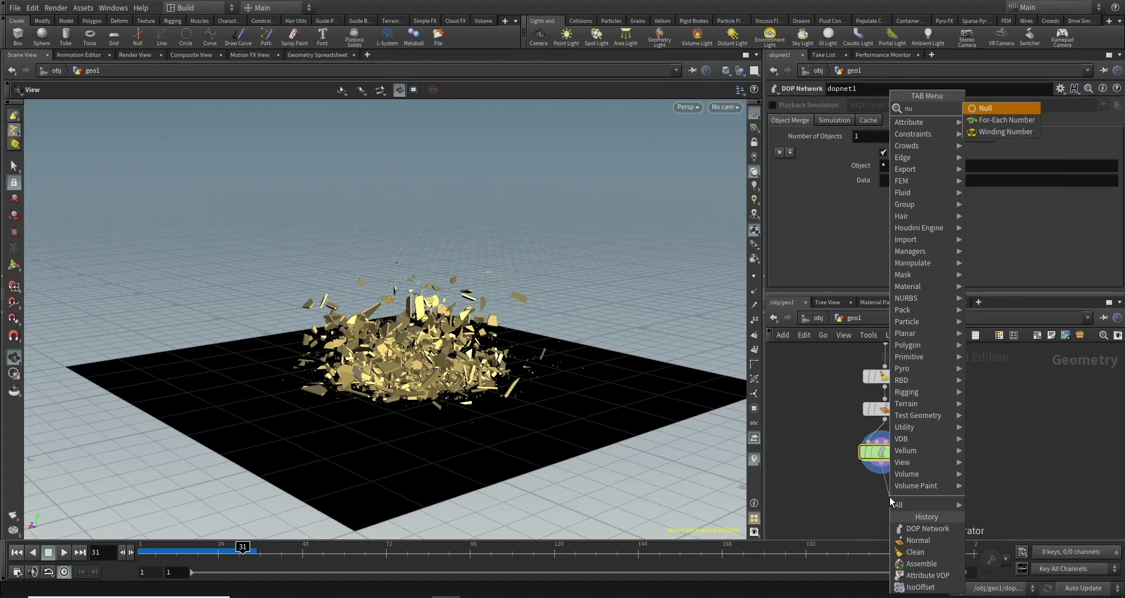
pyautogui.press('Escape')
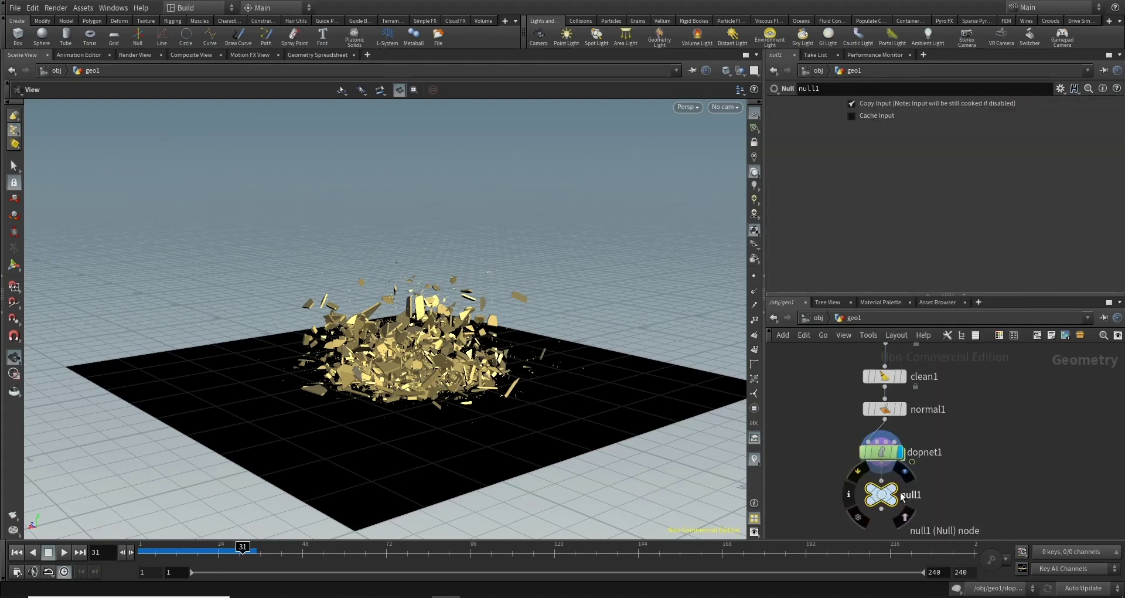
# Rename the null to OUT and return to the object level
pyautogui.doubleClick(917, 495)
pyautogui.write('OUT')
pyautogui.press('Return')
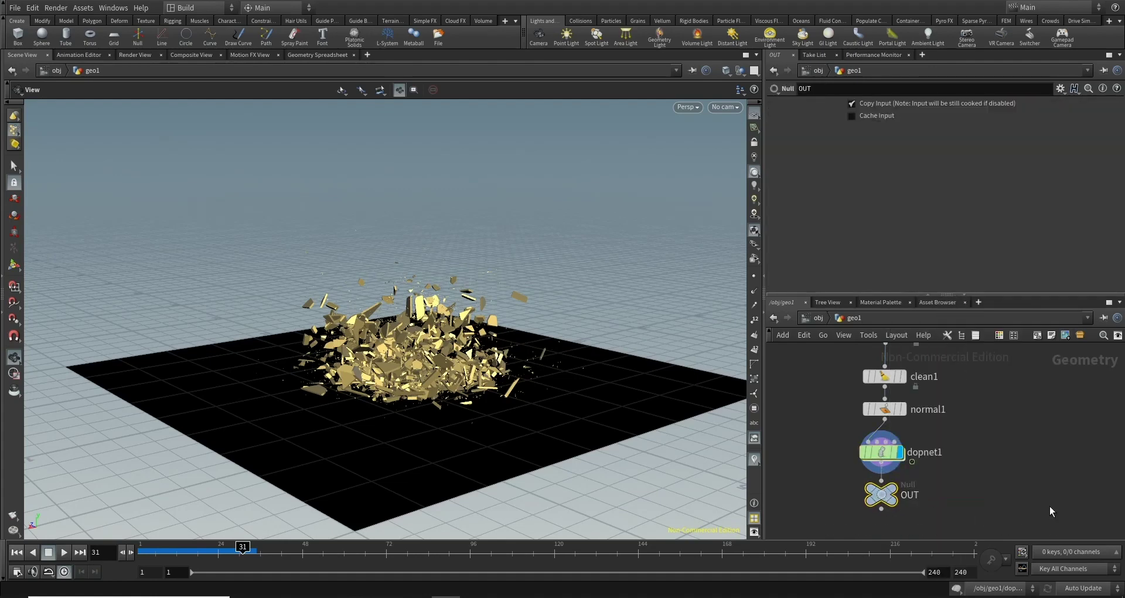
pyautogui.click(820, 317)
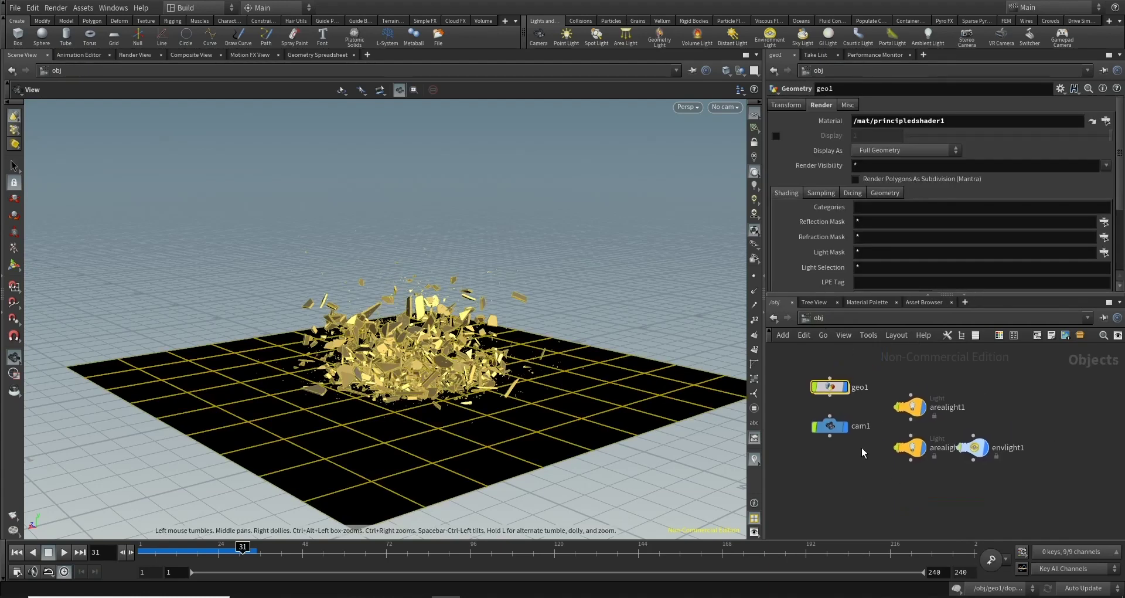
# Move geo1 up and add a new Grid object, grid1, at the object level
pyautogui.moveTo(829, 386); pyautogui.dragTo(831, 408)
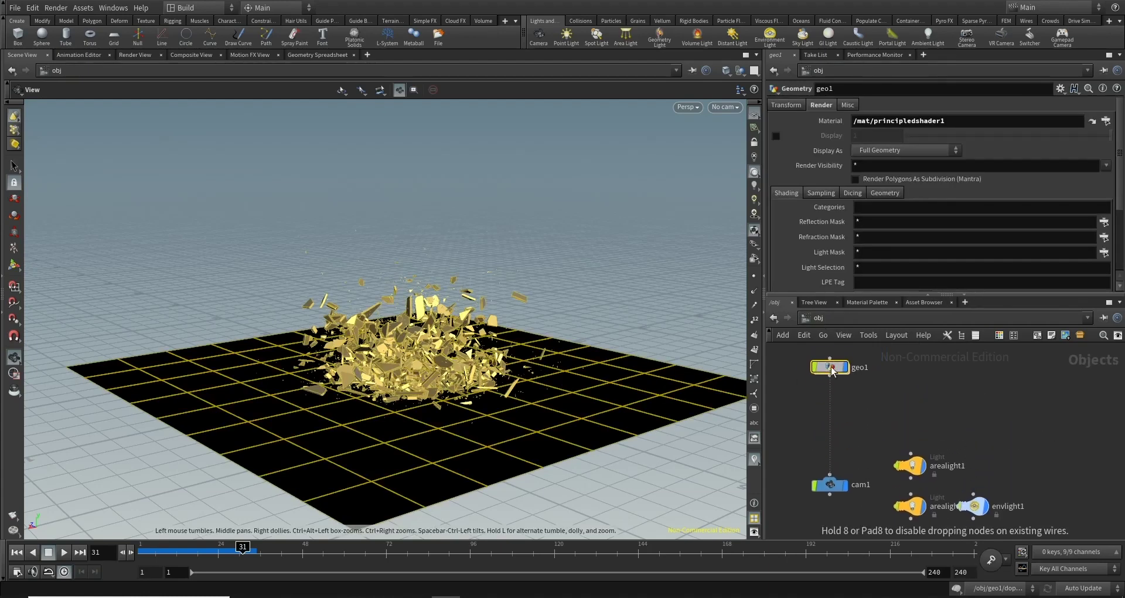
pyautogui.press('Tab')
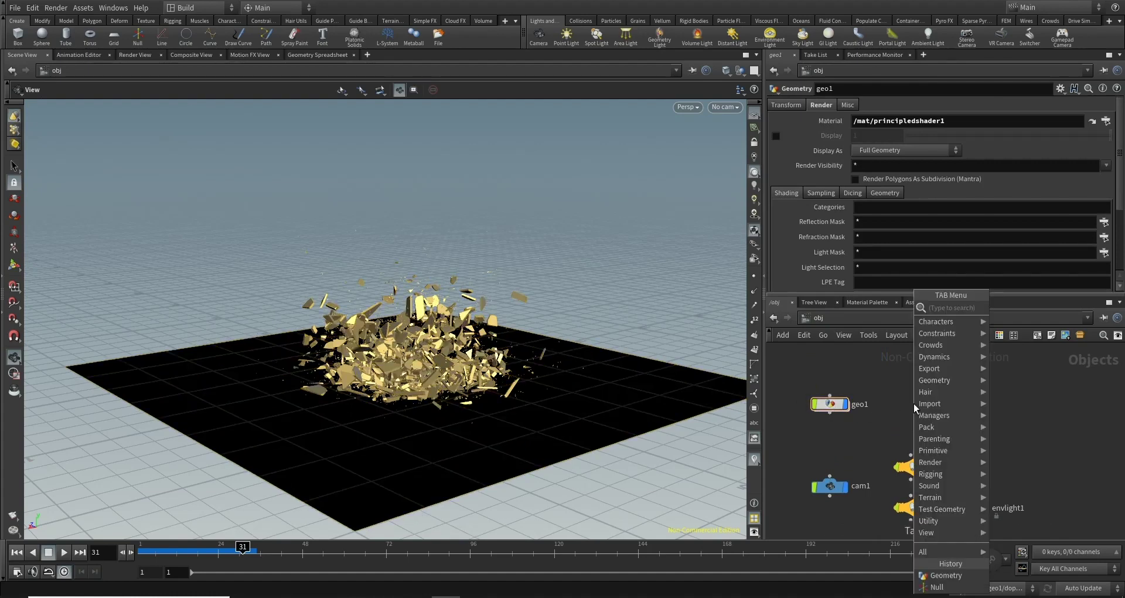
pyautogui.write('gr')
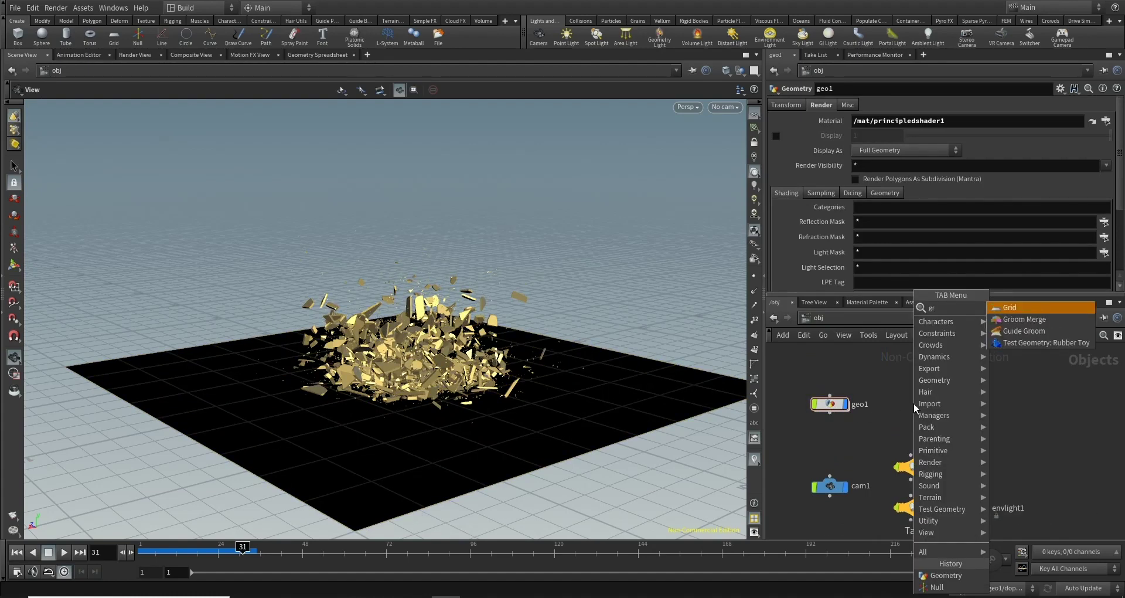
pyautogui.press('Return')
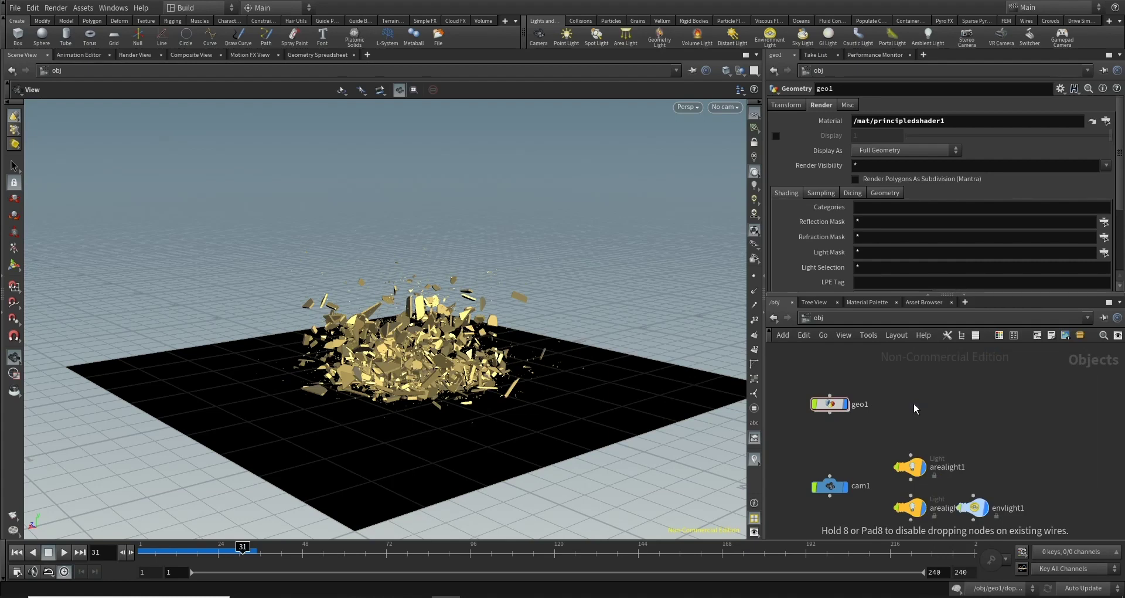
pyautogui.click(915, 409)
# Inside grid1, enlarge the Grid size to about 45.1, undoing a Columns change, then return to /obj
pyautogui.doubleClick(913, 404)
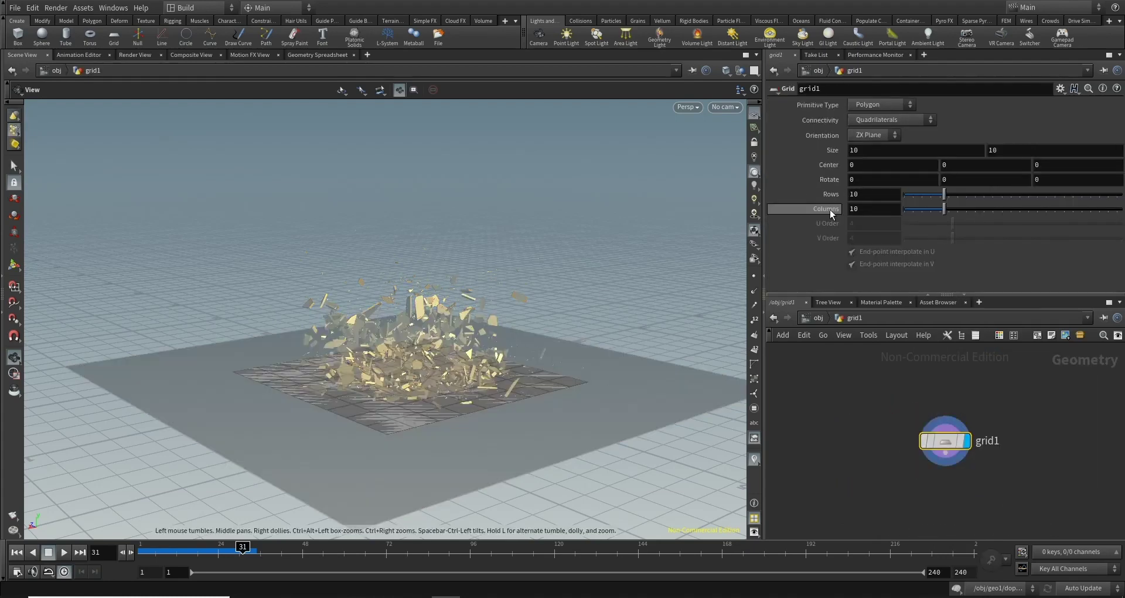
pyautogui.moveTo(829, 209); pyautogui.dragTo(831, 213, button='middle')
pyautogui.hotkey('ctrl', 'z')
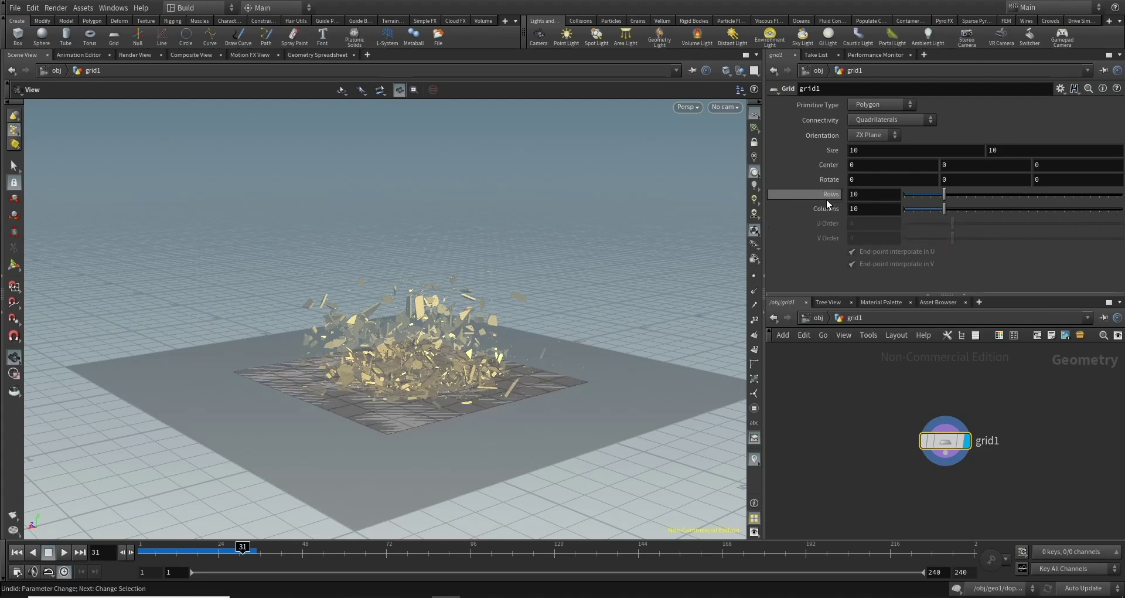
pyautogui.moveTo(844, 150)
pyautogui.mouseDown(button='middle')
pyautogui.moveTo(813, 154)
pyautogui.moveTo(891, 145)
pyautogui.mouseUp(button='middle')
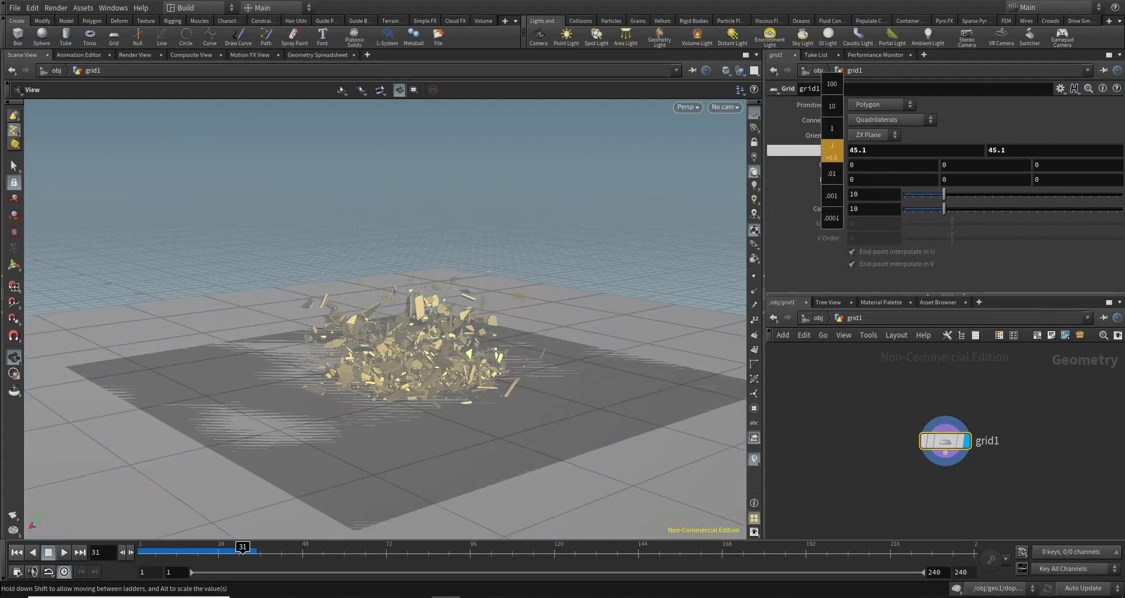
pyautogui.click(819, 318)
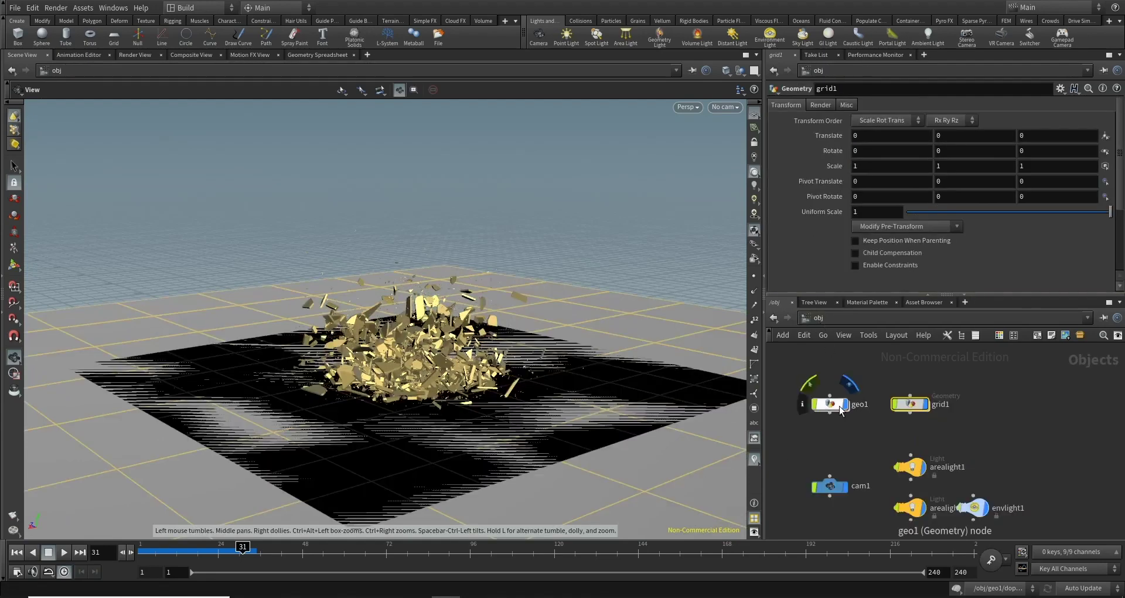
# Select grid1, switch to the /mat network, and add a second Principled Shader
pyautogui.click(832, 404)
pyautogui.click(916, 408)
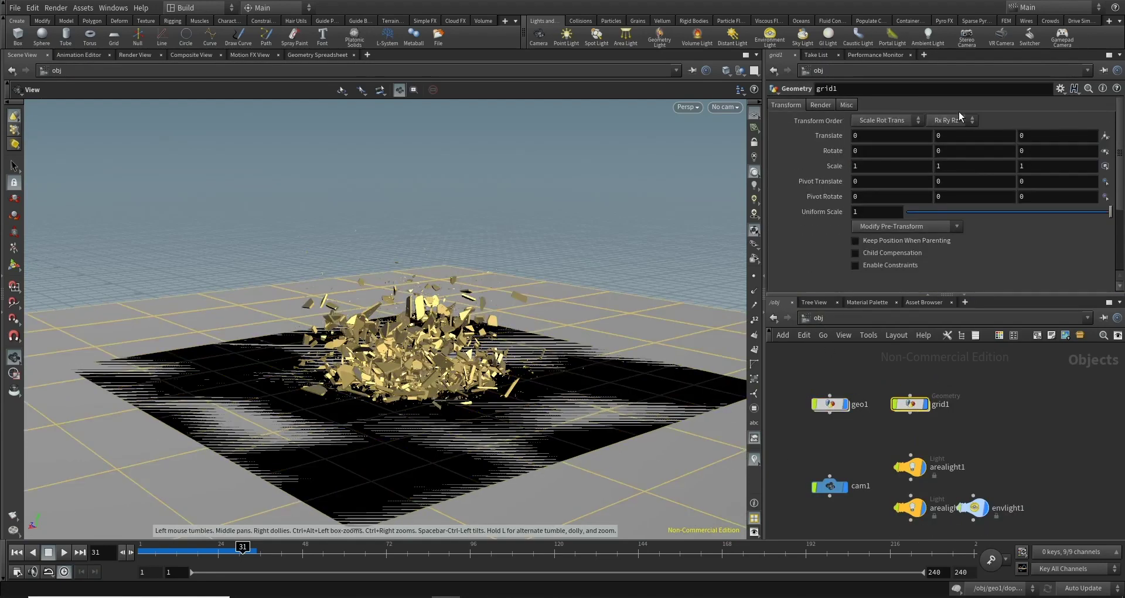
pyautogui.click(840, 323)
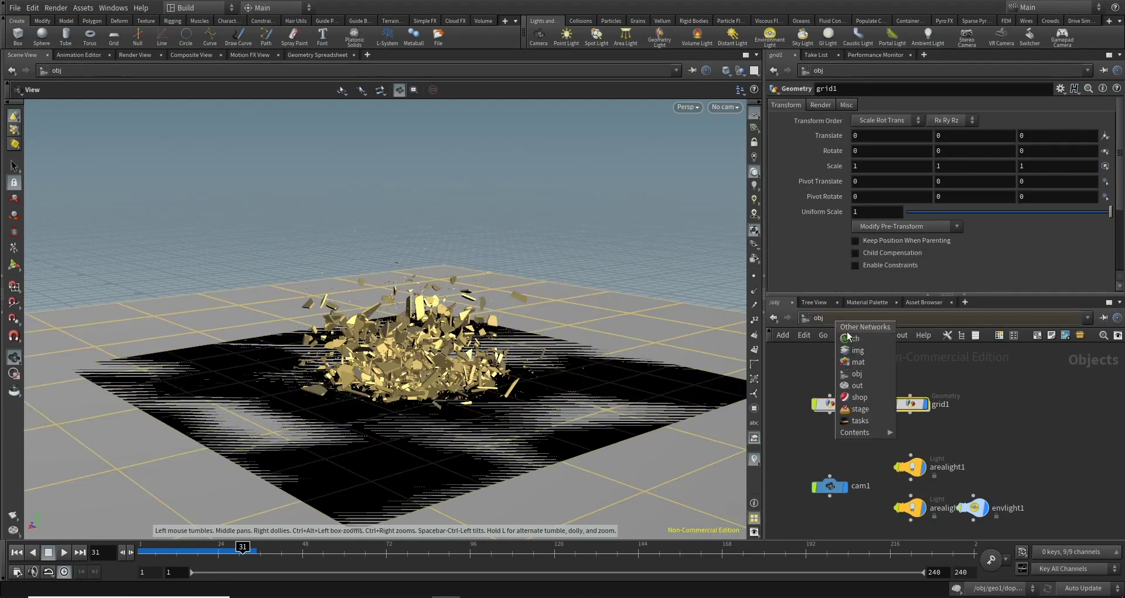
pyautogui.click(857, 362)
pyautogui.moveTo(986, 403); pyautogui.dragTo(933, 404, button='middle')
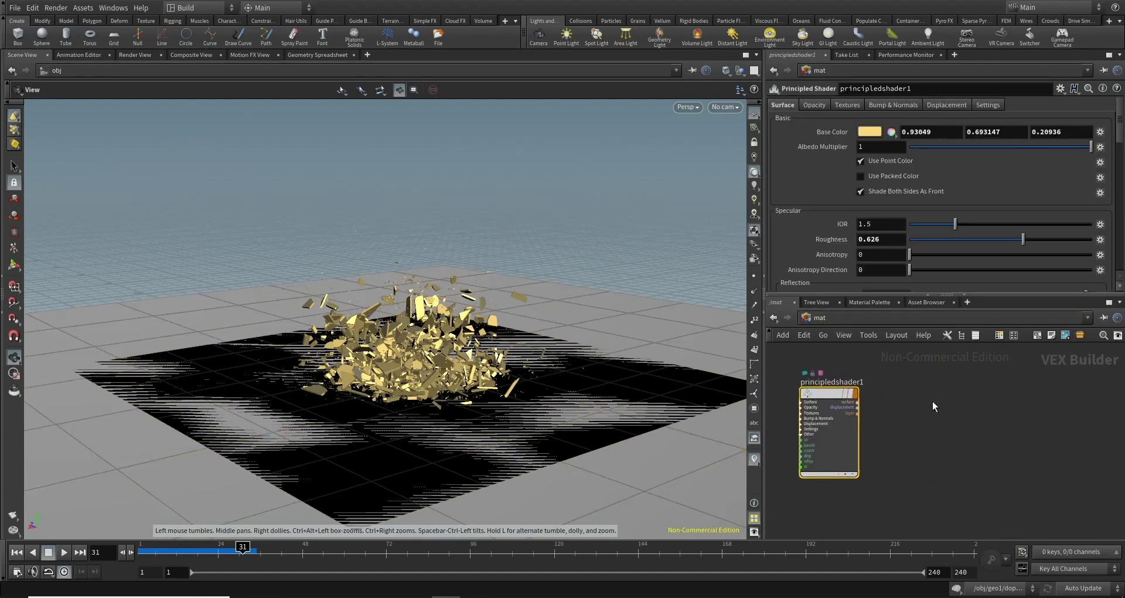
pyautogui.press('Tab')
pyautogui.write('prin')
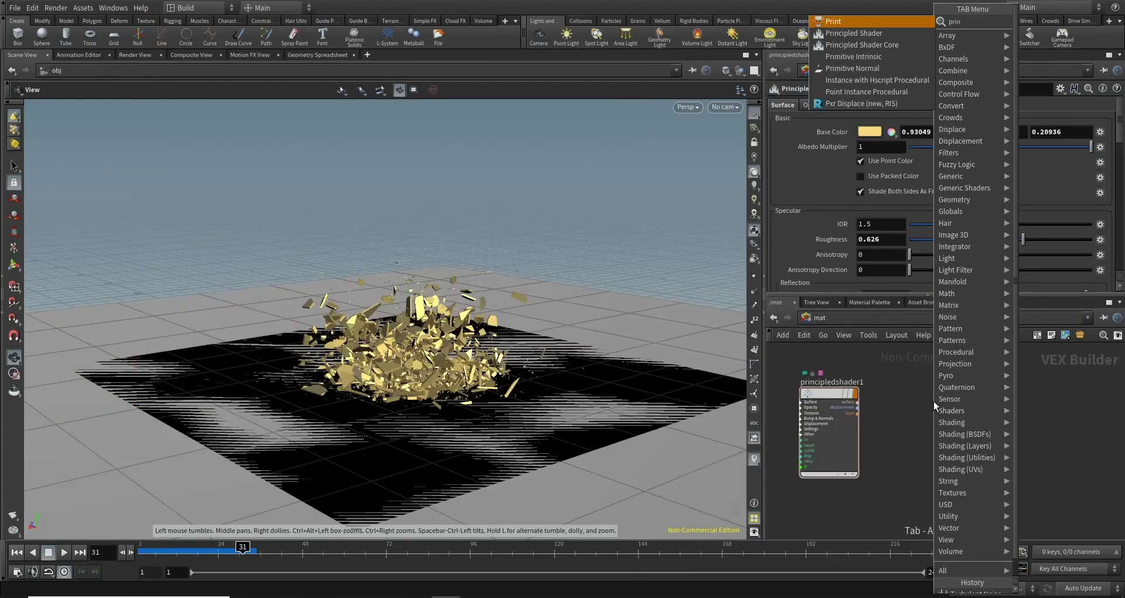
pyautogui.press('Return')
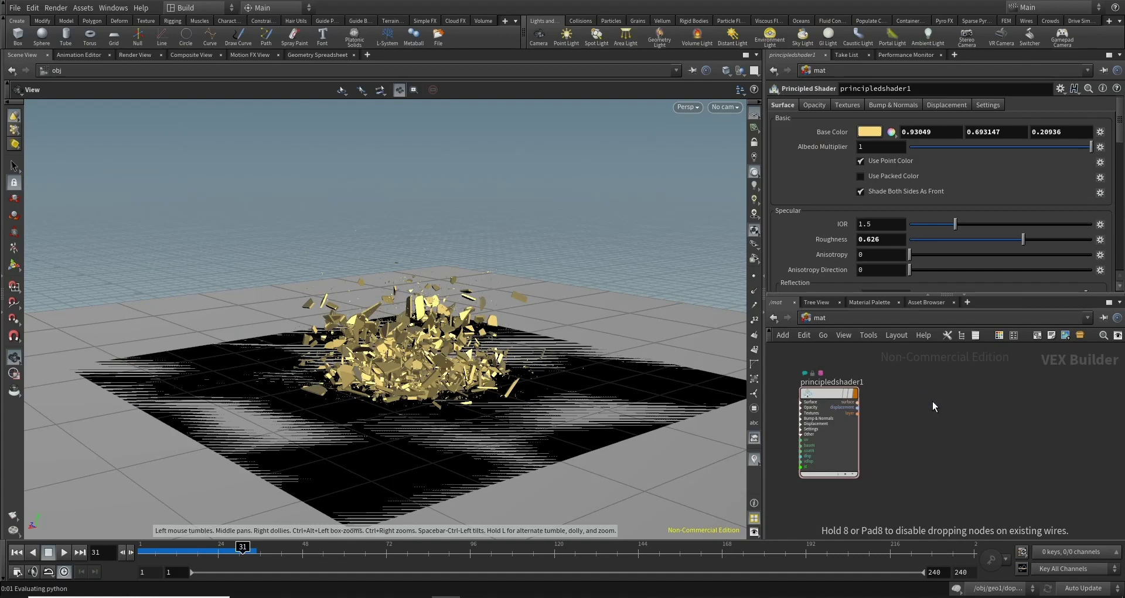
pyautogui.click(932, 401)
# Apply the Concrete preset to principledshader2 and switch back to the obj level
pyautogui.click(1060, 88)
pyautogui.scroll(-3, 1028, 346)
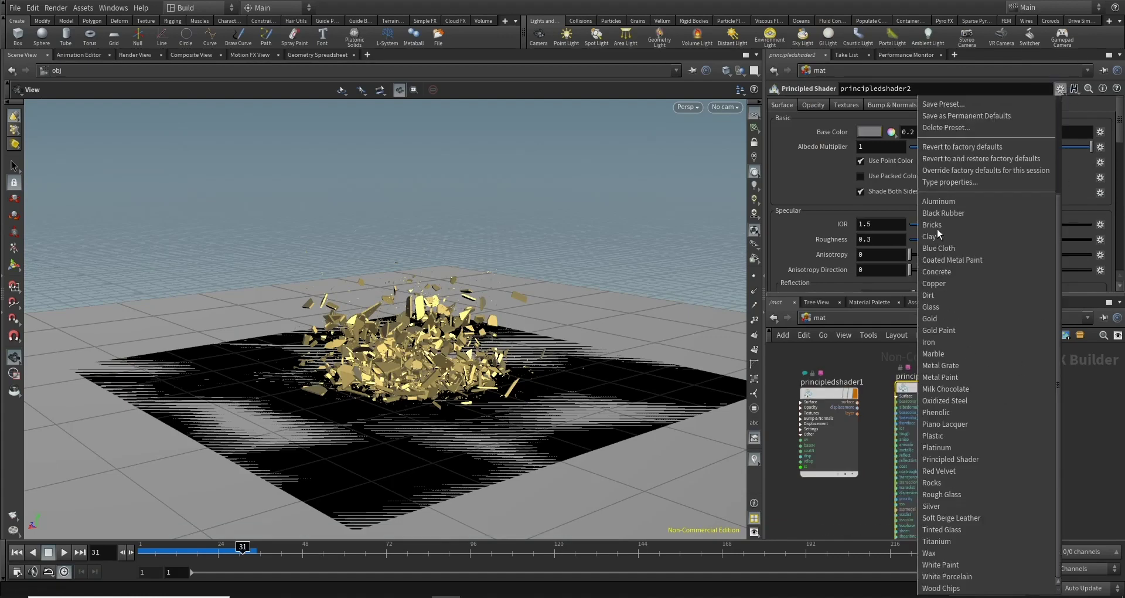
pyautogui.click(941, 271)
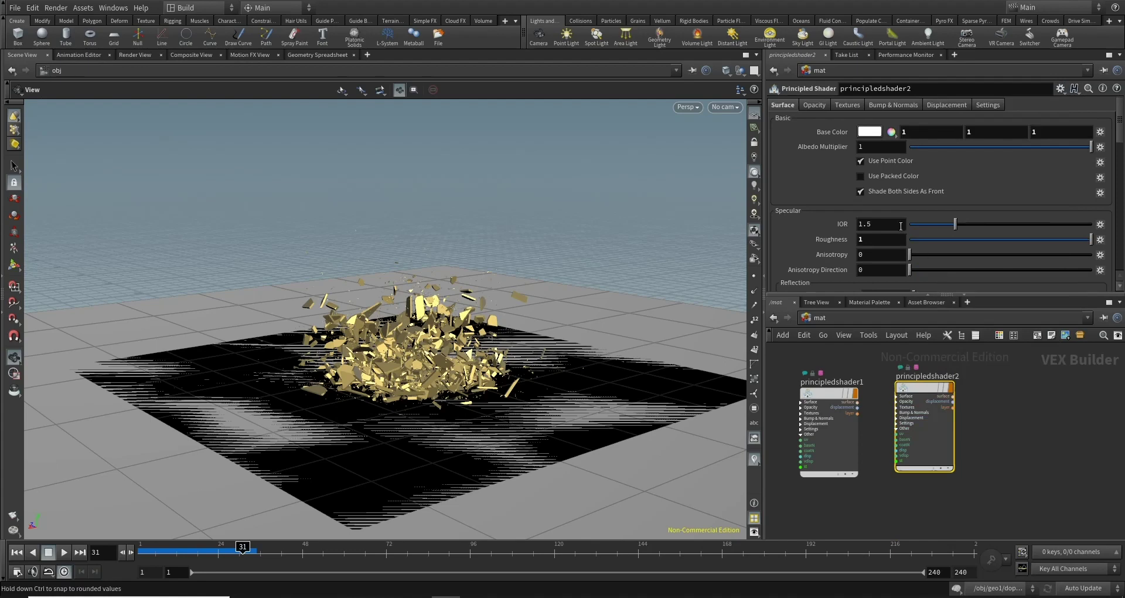
pyautogui.click(834, 321)
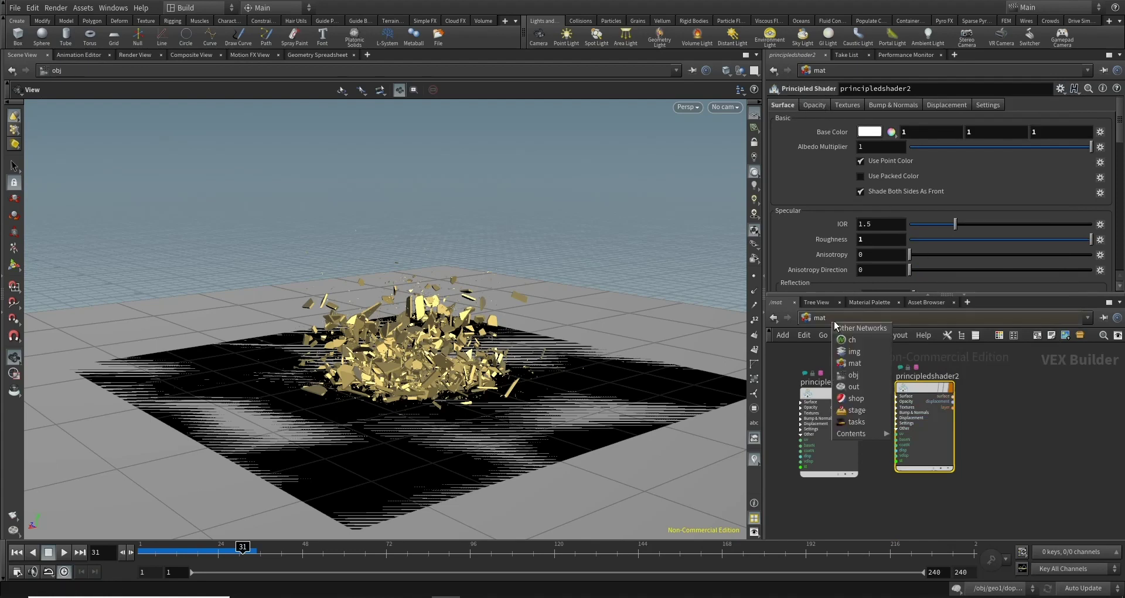
pyautogui.click(860, 371)
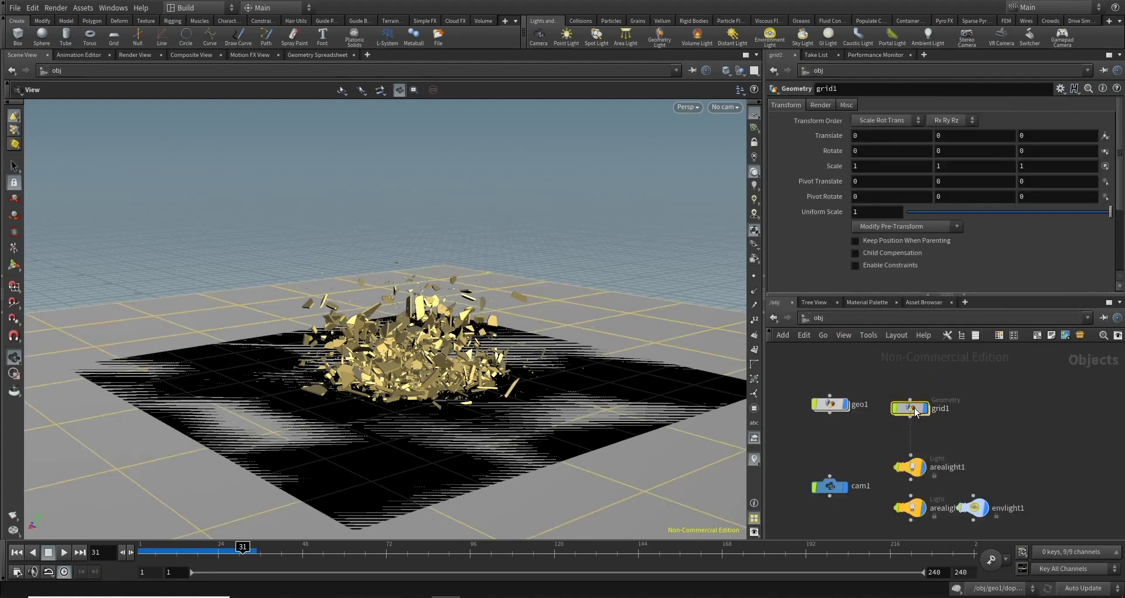
# Set grid1's Material to /mat/principledshader2
pyautogui.click(821, 105)
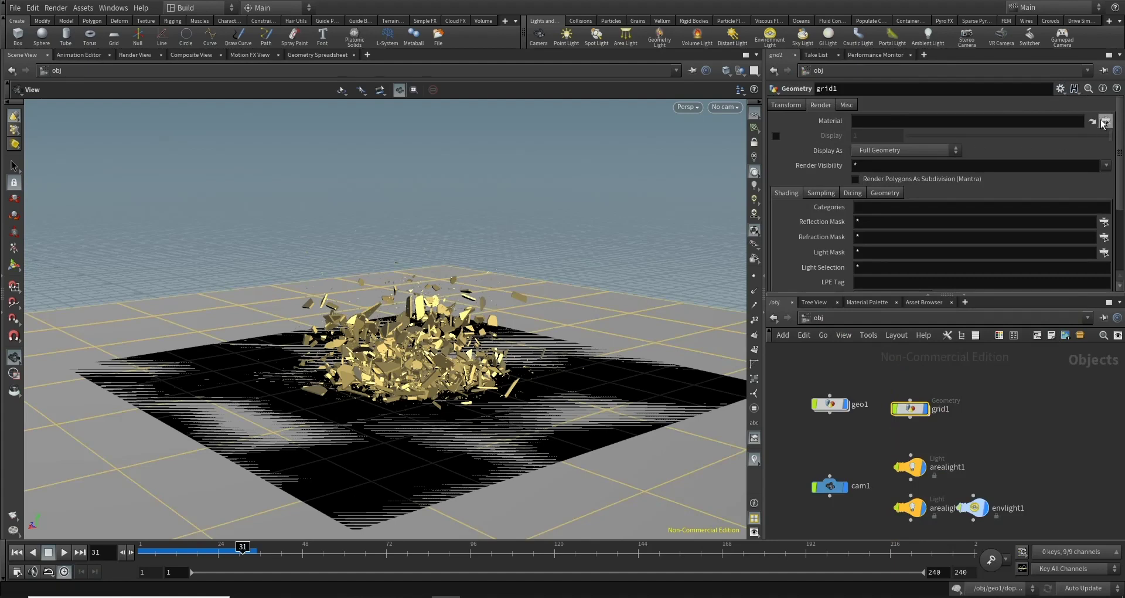
pyautogui.click(1092, 121)
pyautogui.doubleClick(1029, 75)
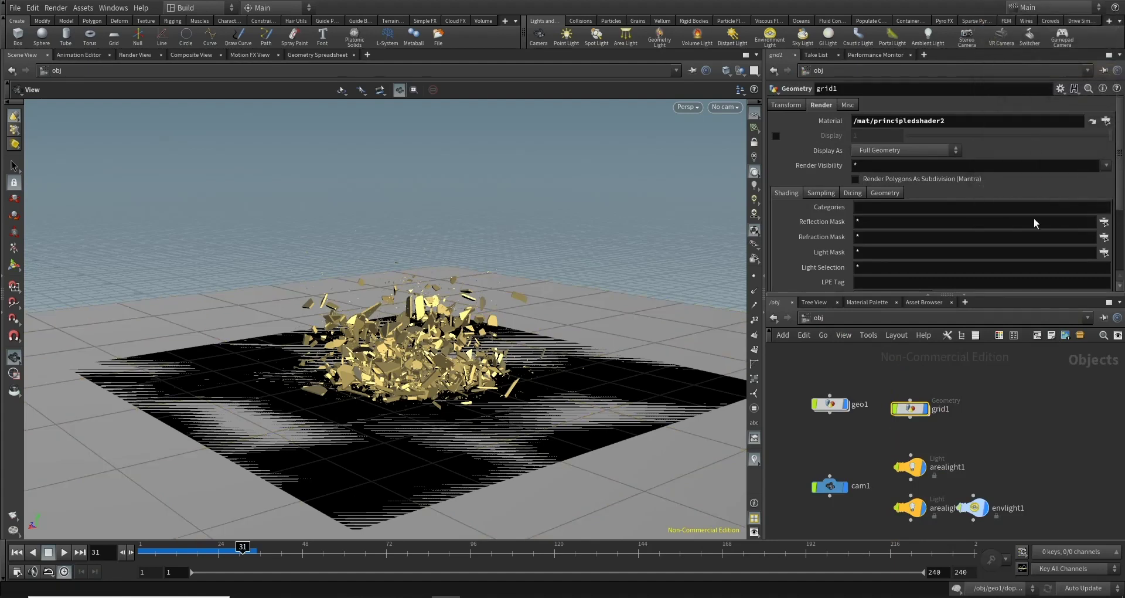
# Set geo1's Geometry Velocity Blur to Velocity Blur under Render > Sampling
pyautogui.click(830, 408)
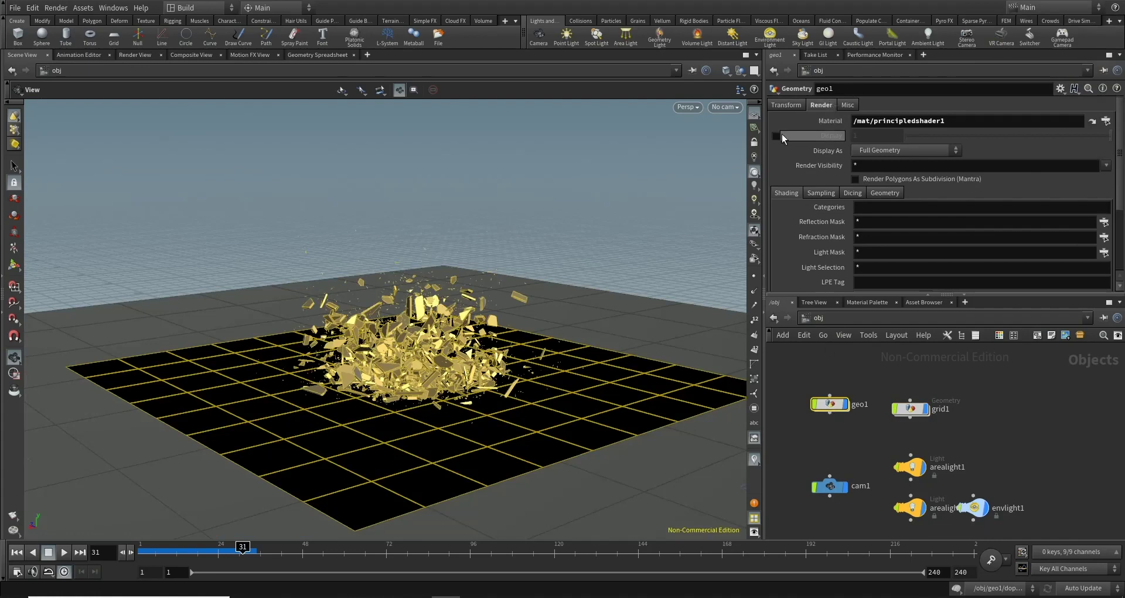
pyautogui.click(821, 193)
pyautogui.click(891, 208)
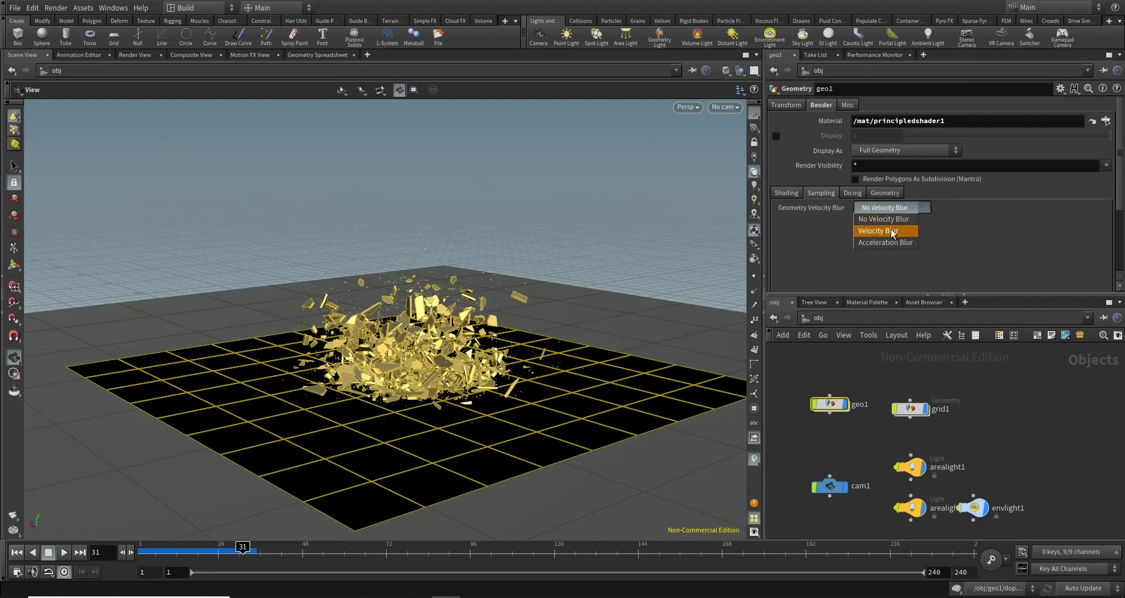
pyautogui.click(892, 232)
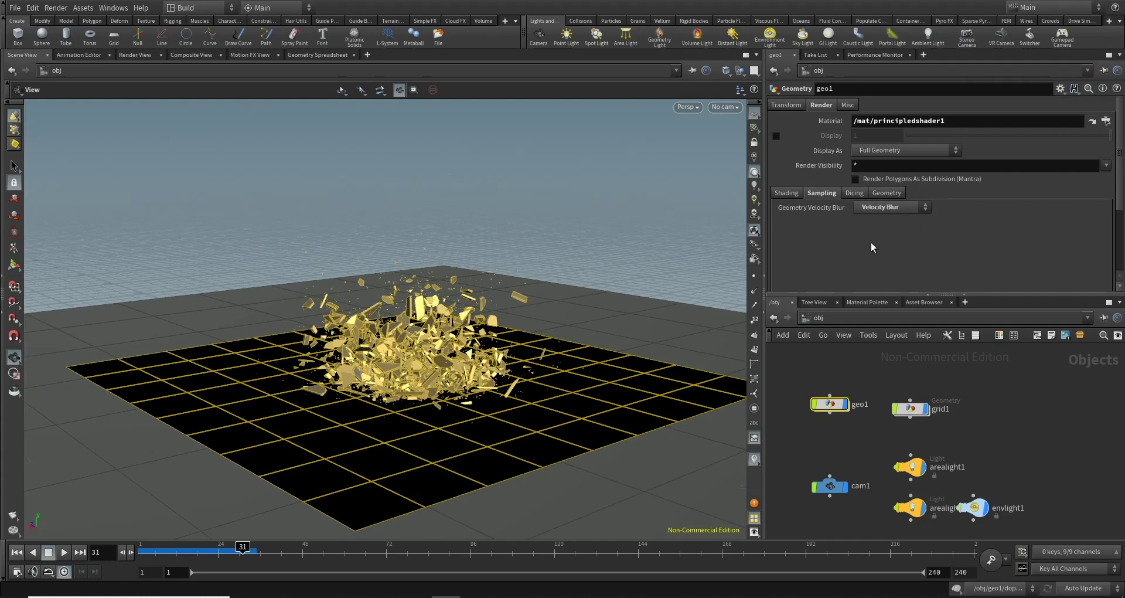
pyautogui.click(1003, 440)
pyautogui.moveTo(1003, 441); pyautogui.dragTo(1000, 401, button='middle')
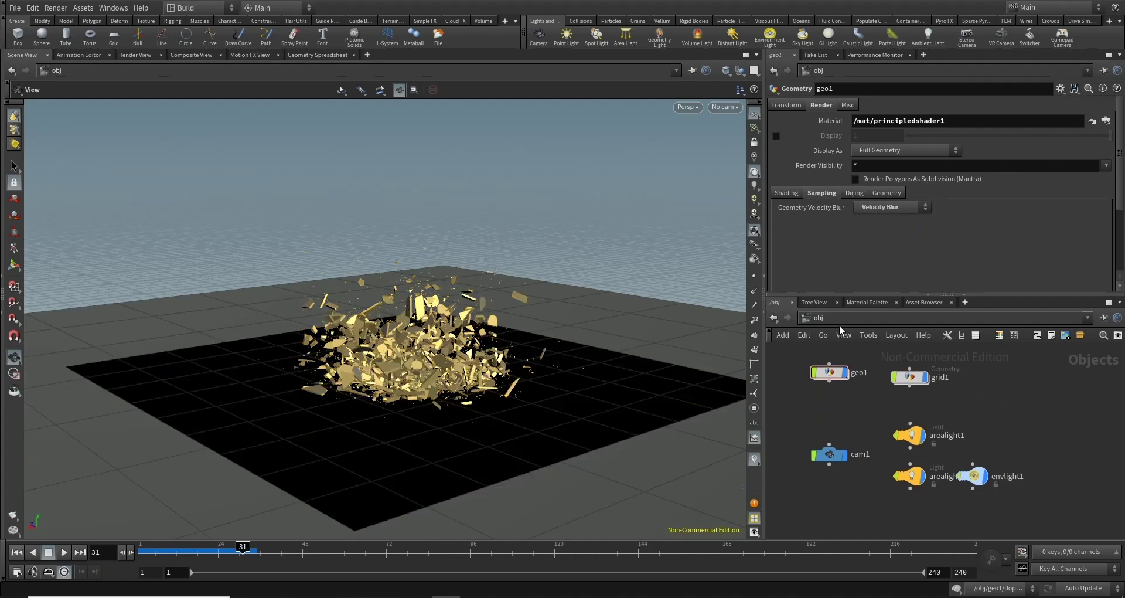
pyautogui.click(58, 8)
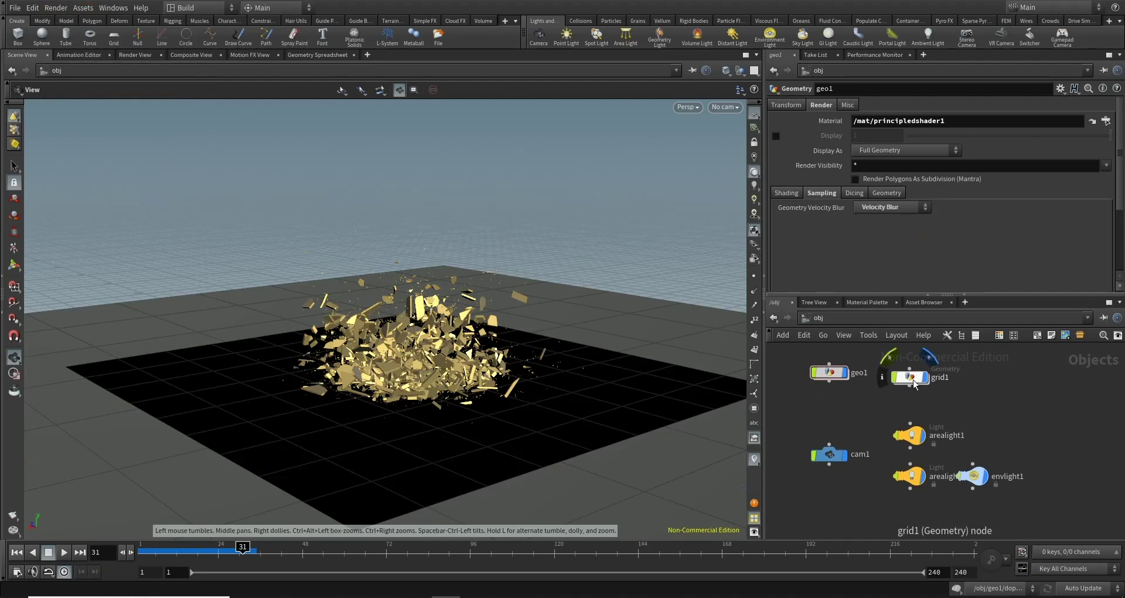
# Move grid1 next to geo1, then go inside geo1 and into dopnet1
pyautogui.moveTo(910, 377); pyautogui.dragTo(881, 373)
pyautogui.doubleClick(829, 373)
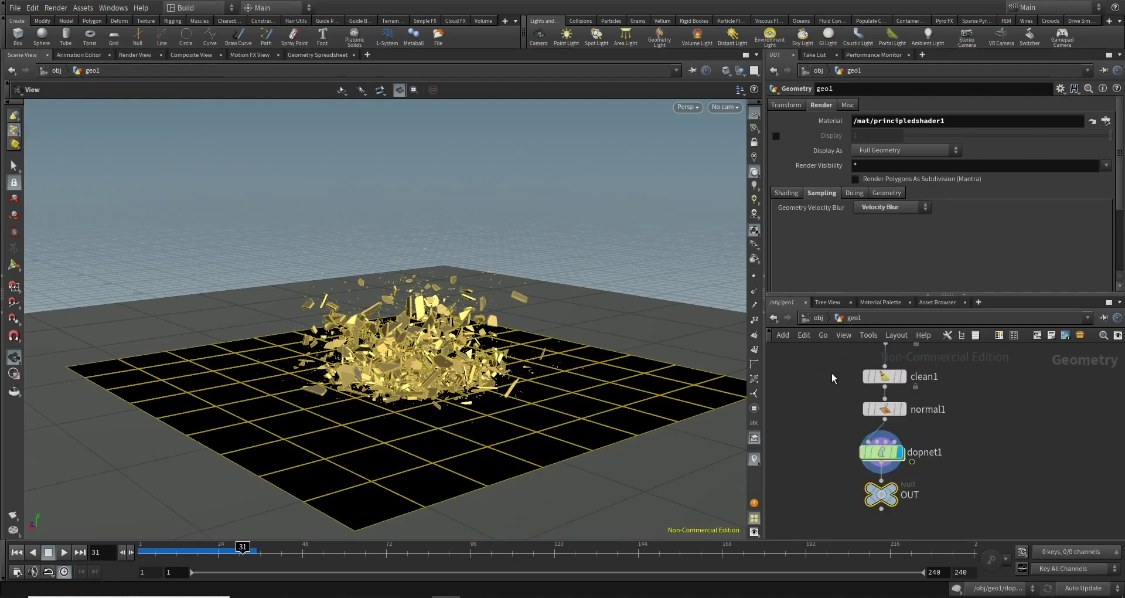
pyautogui.moveTo(950, 444); pyautogui.dragTo(1000, 474, button='middle')
pyautogui.scroll(-3, 1008, 463)
pyautogui.scroll(2, 939, 453)
pyautogui.doubleClick(939, 453)
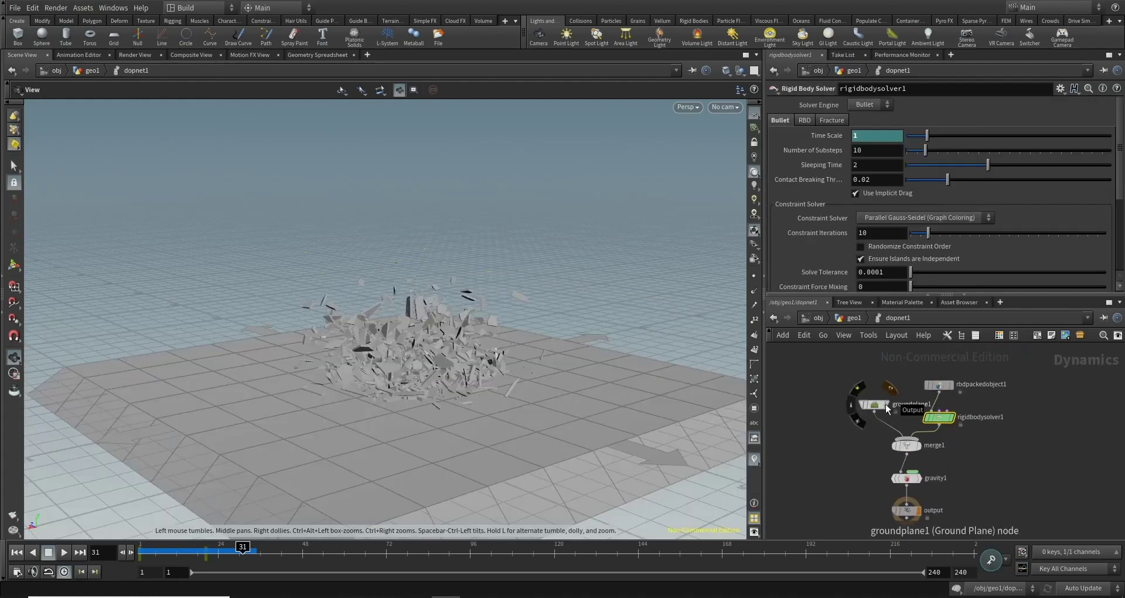
# Inspect groundplane1's parameters and return to the object level
pyautogui.click(882, 406)
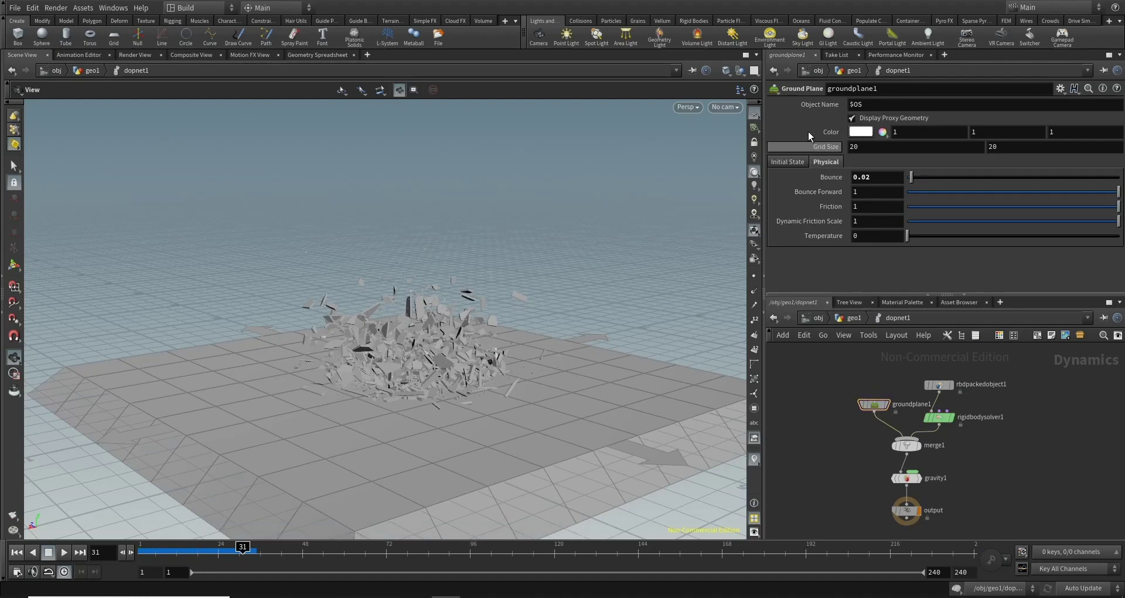
pyautogui.click(844, 317)
pyautogui.click(820, 316)
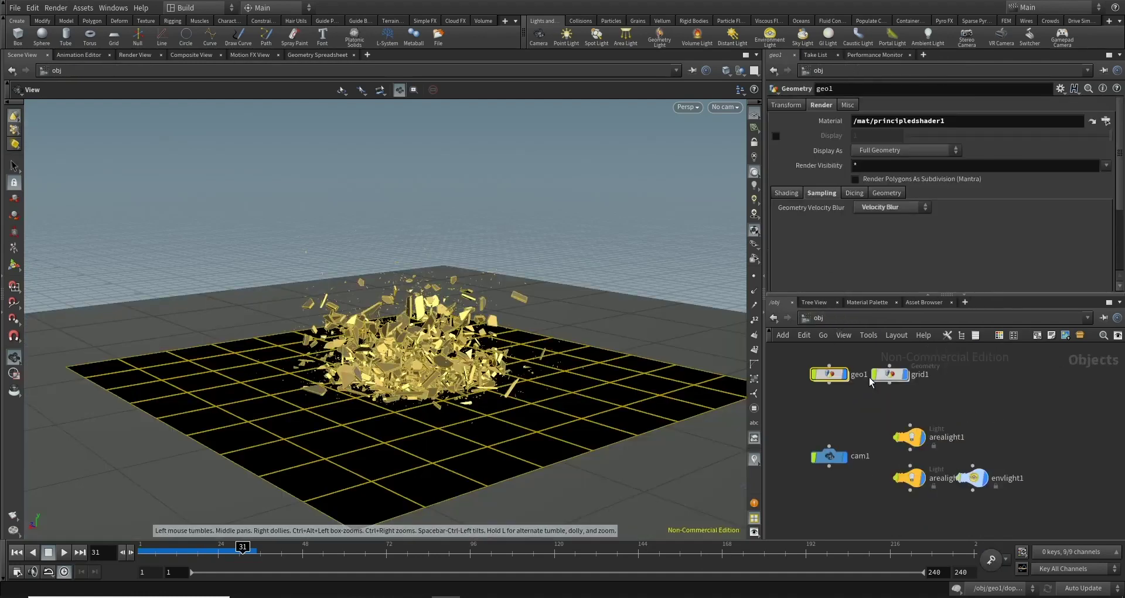
# Review geo1's Shading, Geometry and Dicing render options, then open the Other Networks list
pyautogui.click(798, 195)
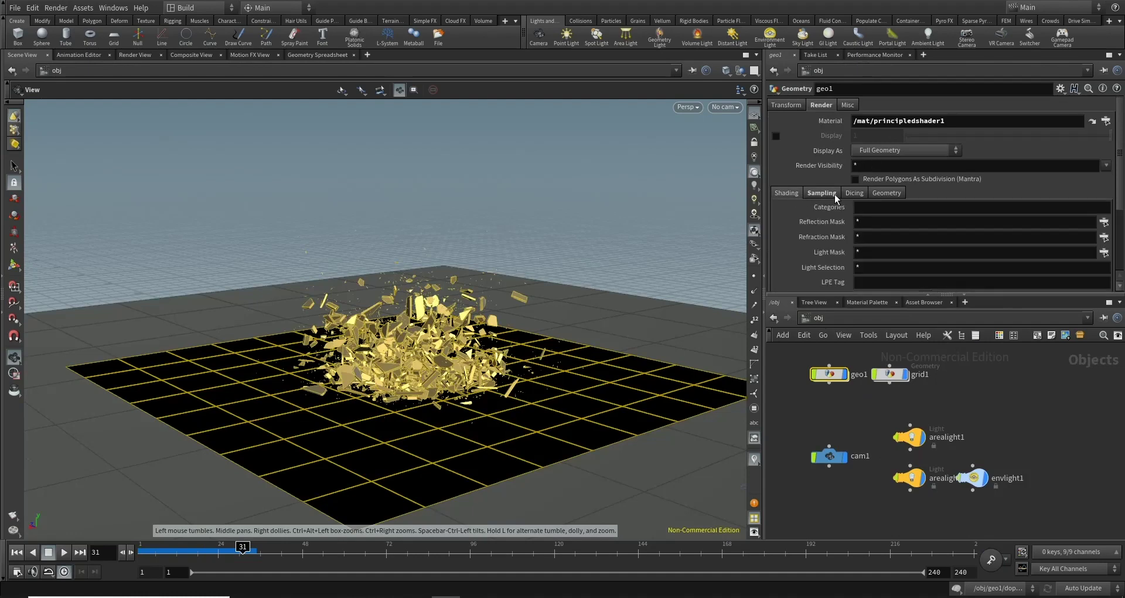
pyautogui.scroll(-2, 841, 283)
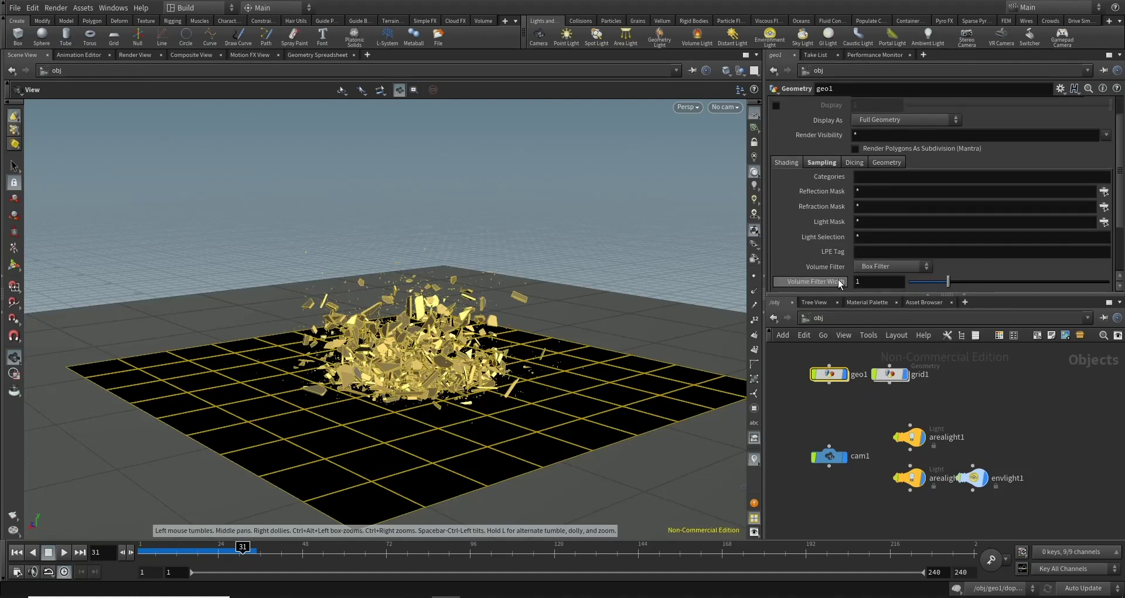
pyautogui.click(856, 162)
pyautogui.click(884, 161)
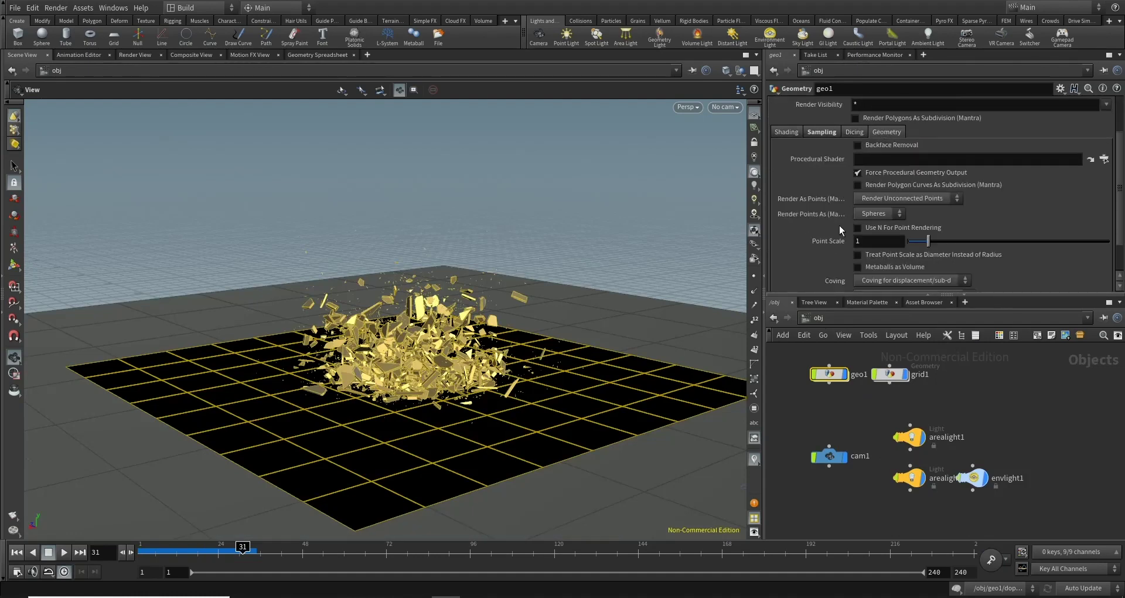
pyautogui.click(854, 164)
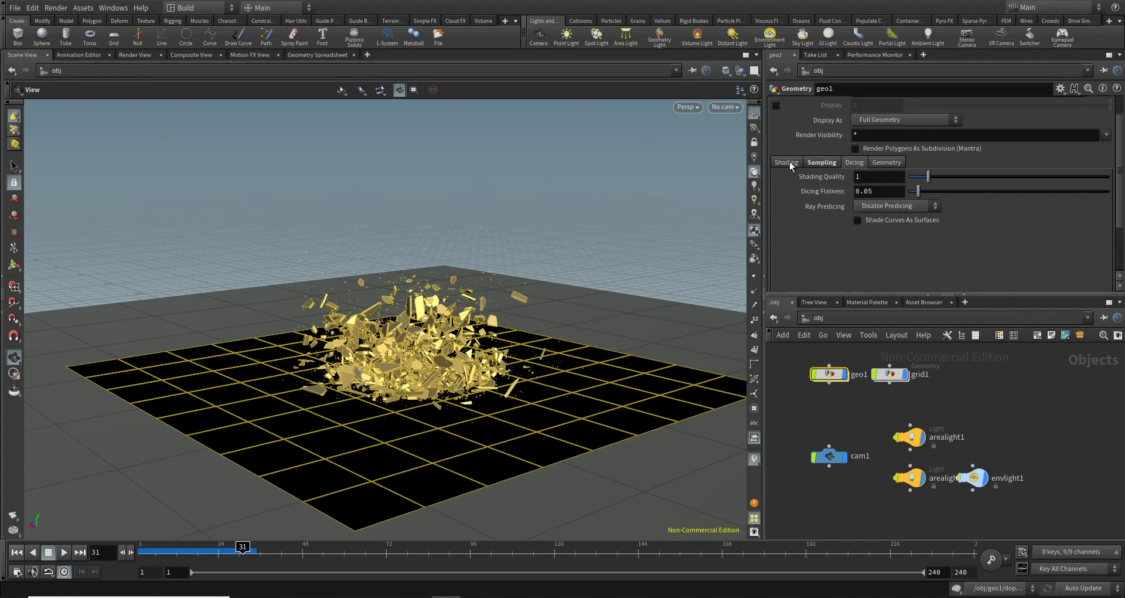
pyautogui.click(790, 165)
pyautogui.click(1012, 437)
pyautogui.click(848, 317)
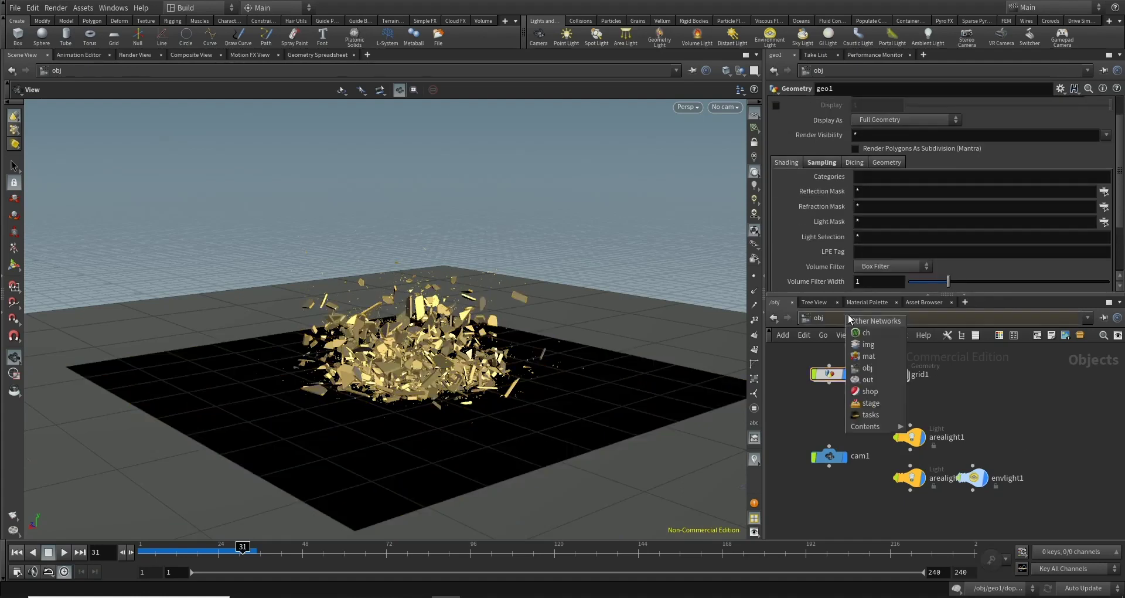
# In /out, delete mantra_ipr and place a new Mantra render node, mantra1
pyautogui.click(868, 379)
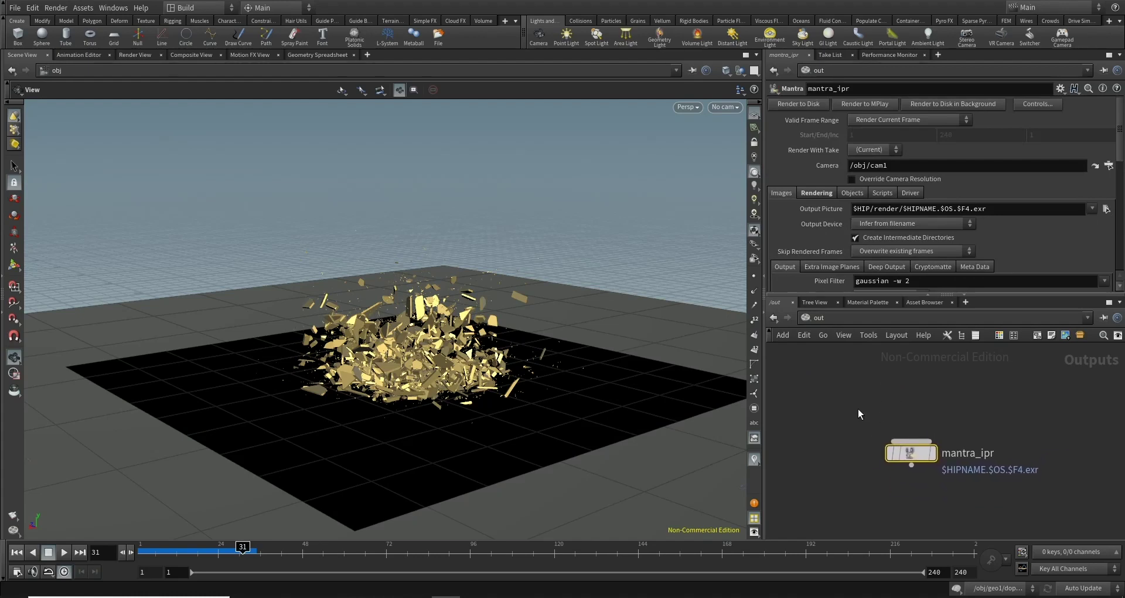
pyautogui.press('Delete')
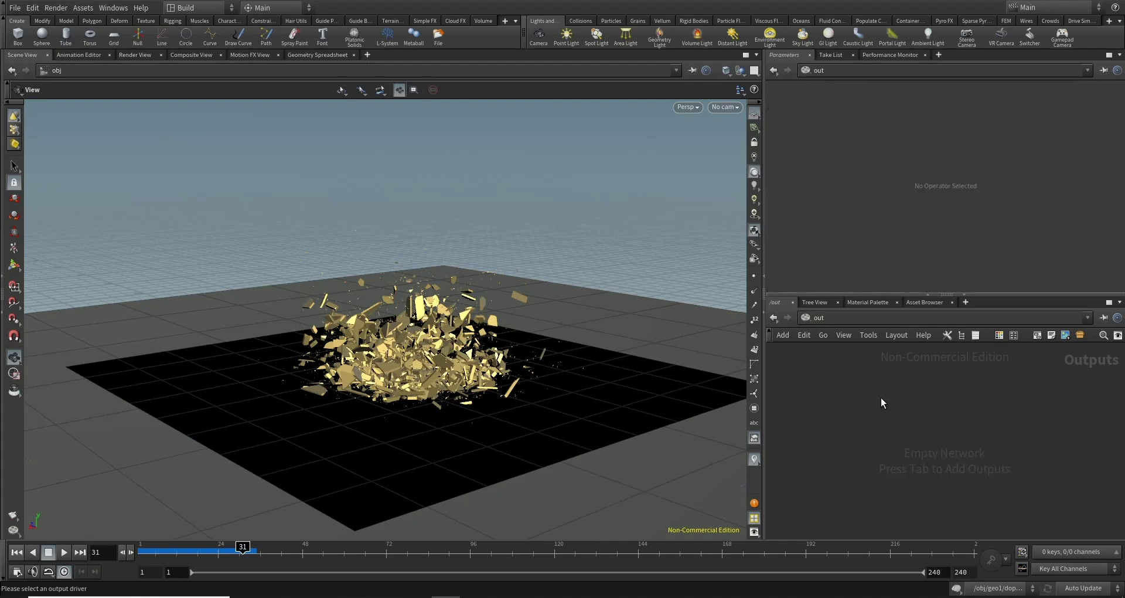
pyautogui.press('Tab')
pyautogui.press('Return')
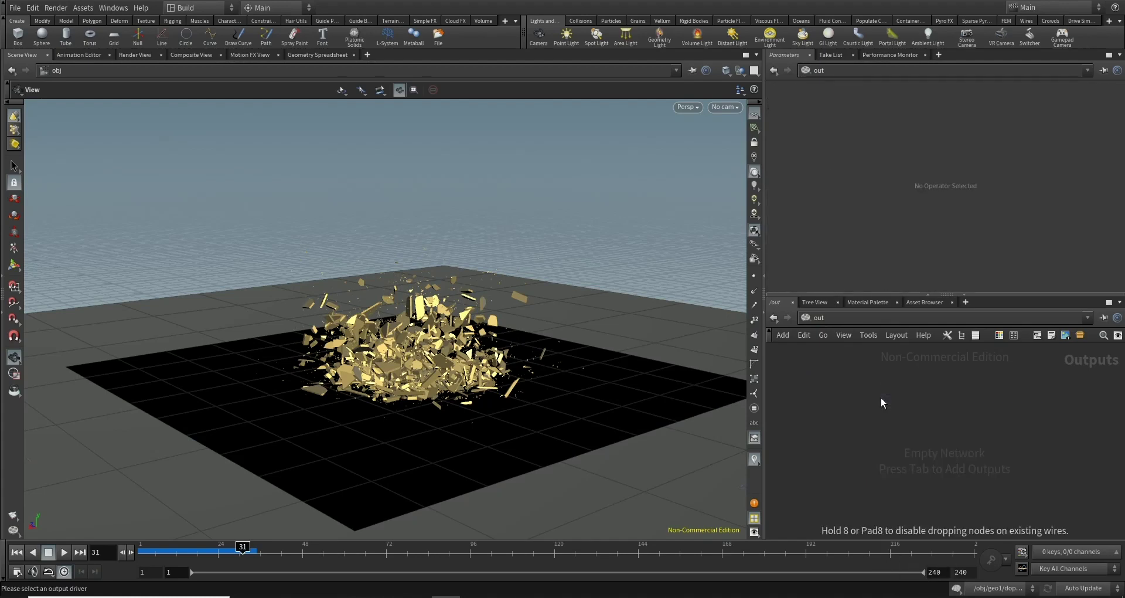
pyautogui.click(881, 397)
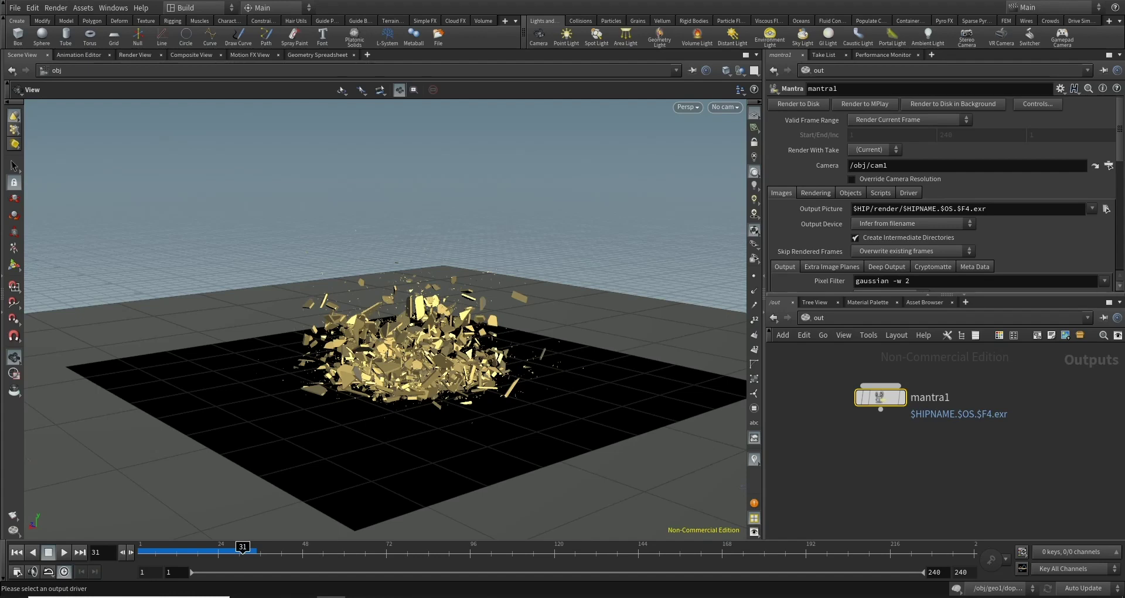
# Save the scene as rbd_con.hipnc in F:/youtube_houdident/seq/13.rbd_con/
pyautogui.hotkey('ctrl', 'shift', 's')
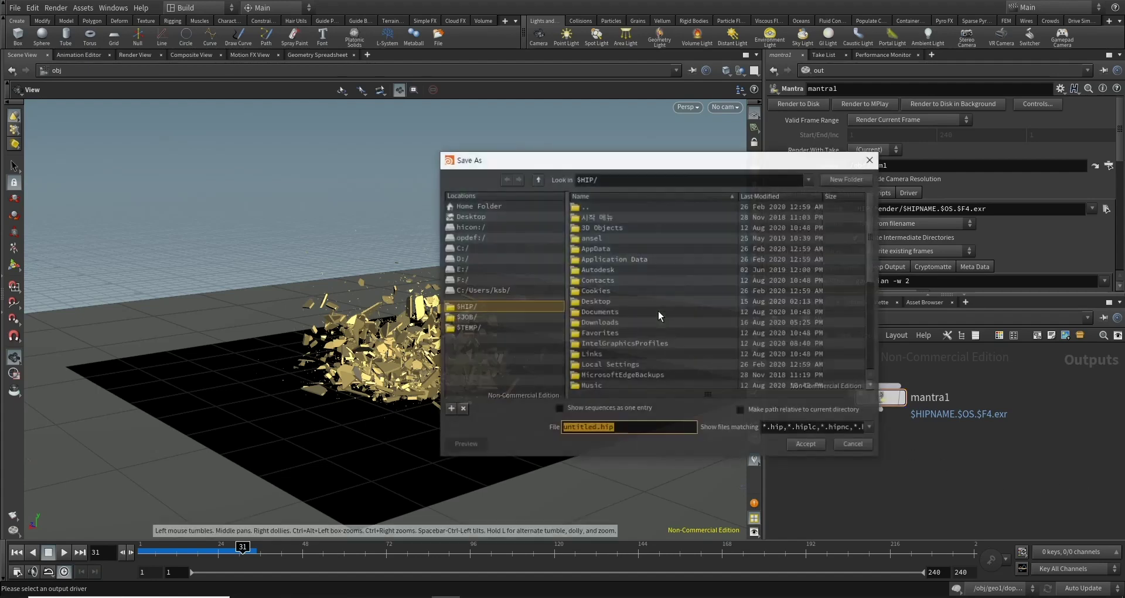
pyautogui.write('F:\\youtube_houdident\\seq\\13.rbd_con')
pyautogui.press('Return')
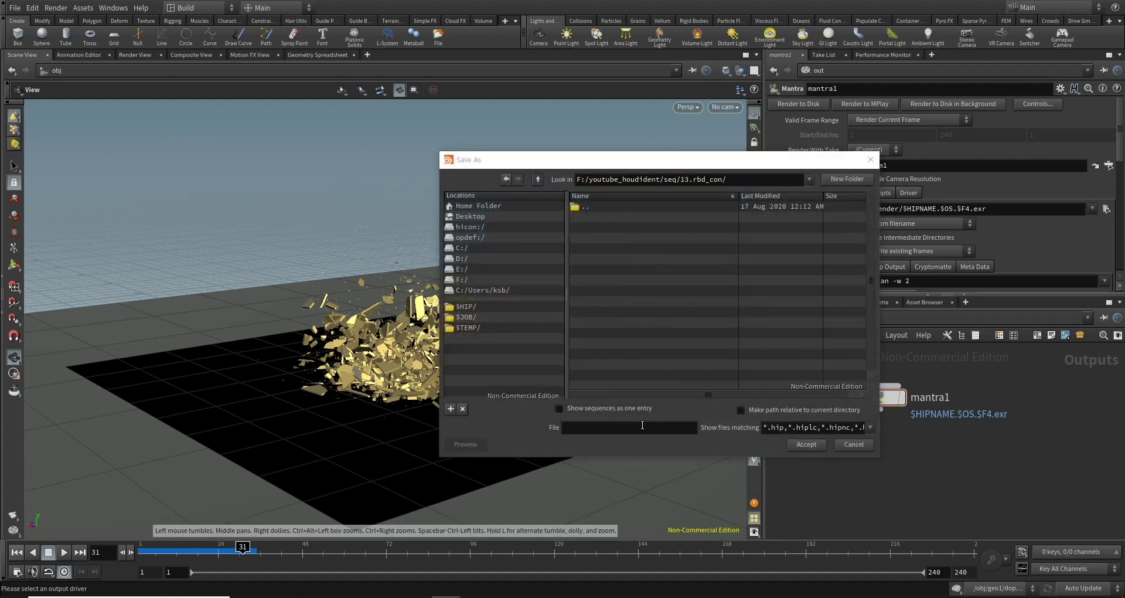
pyautogui.click(623, 431)
pyautogui.write('rbd')
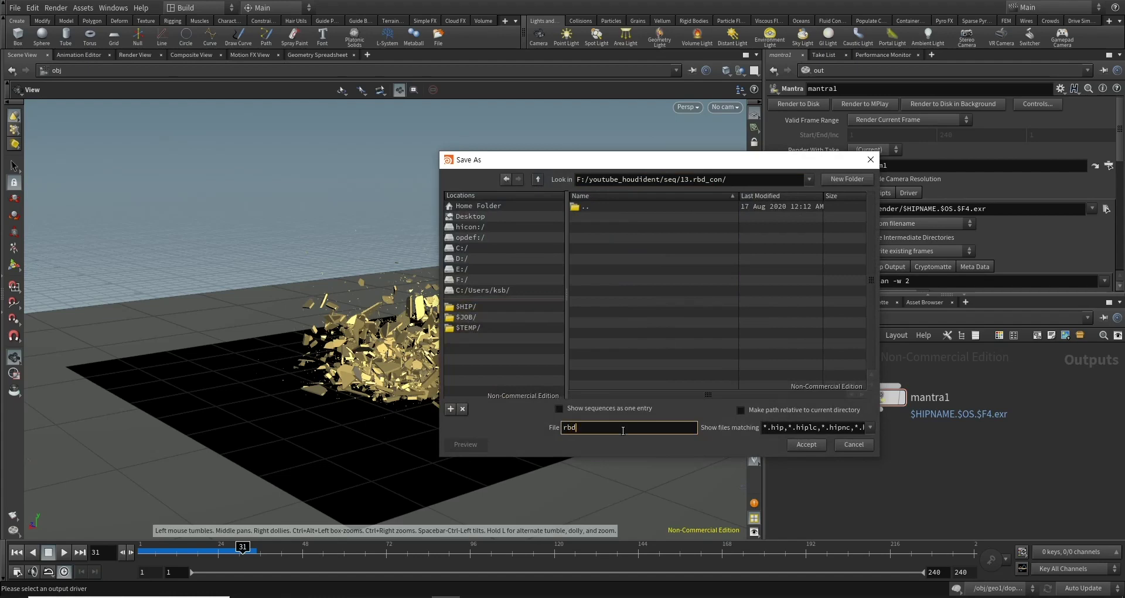
pyautogui.write('_con')
pyautogui.click(811, 445)
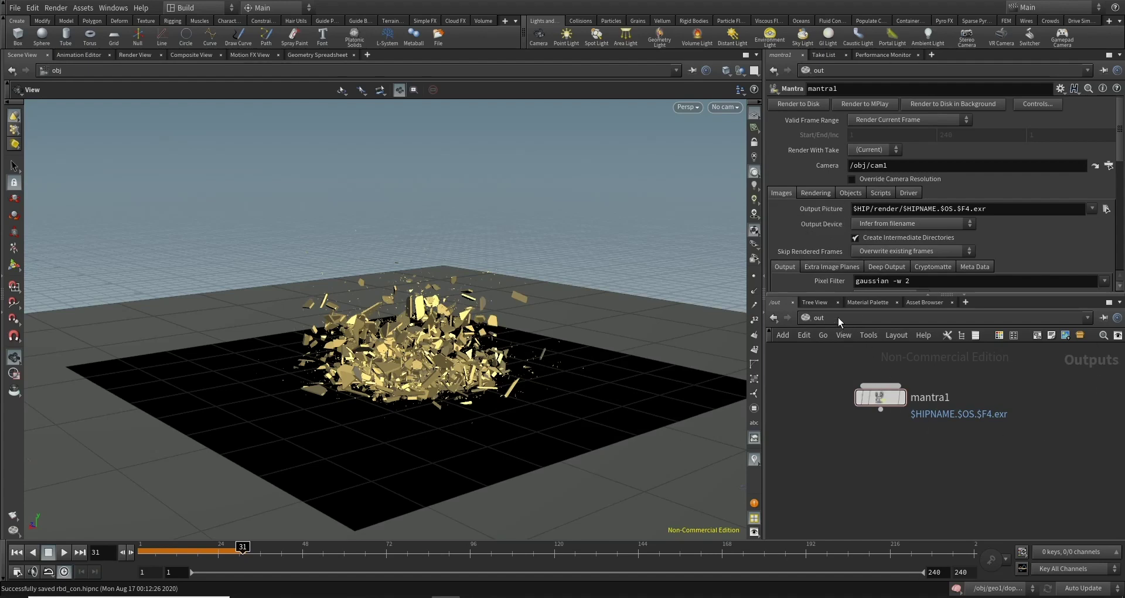
pyautogui.scroll(-3, 821, 197)
# Set mantra1's Valid Frame Range to Render Frame Range
pyautogui.scroll(3, 831, 210)
pyautogui.click(867, 119)
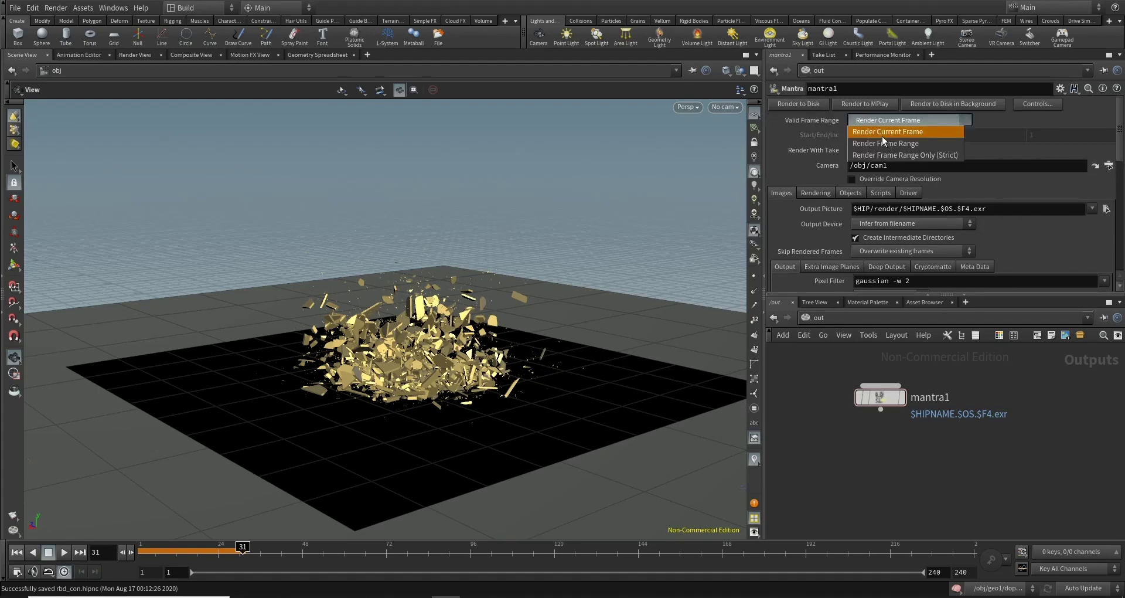
pyautogui.click(883, 143)
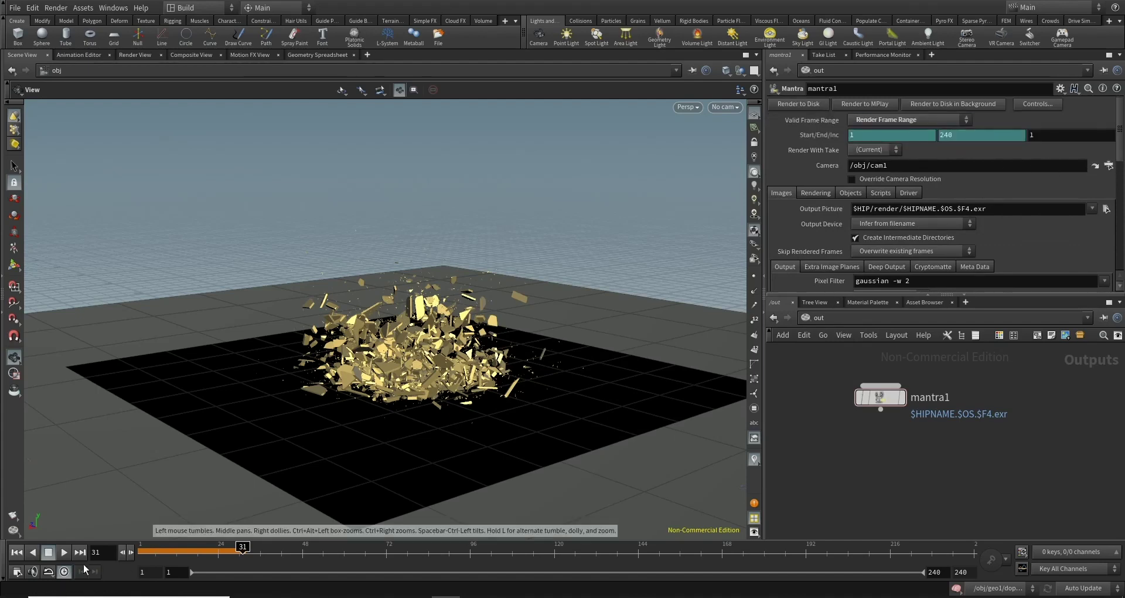
# Set the global animation End frame to 150
pyautogui.click(67, 572)
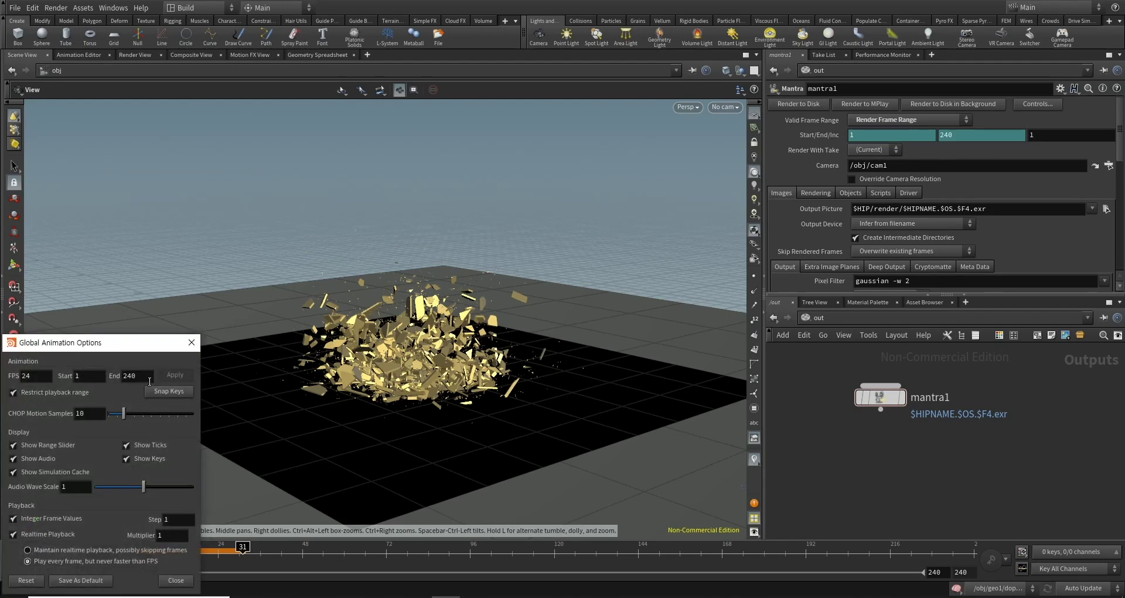
pyautogui.write('150')
pyautogui.press('Return')
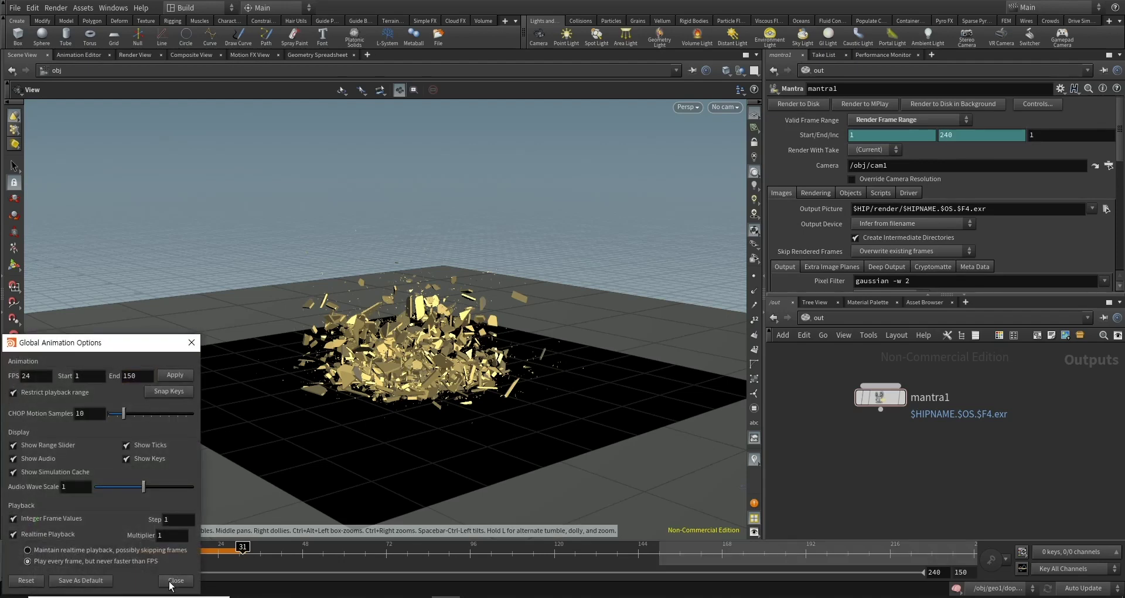
pyautogui.click(171, 583)
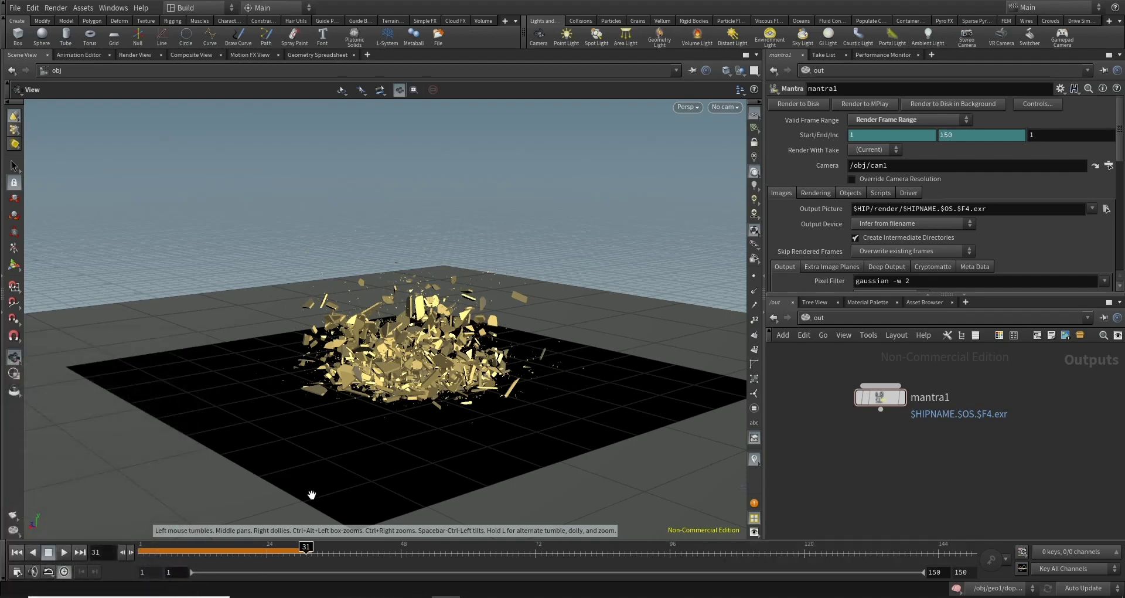
pyautogui.scroll(-5, 842, 229)
# Set mantra1's Pixel Samples to 5 on the Rendering > Sampling tab
pyautogui.scroll(-5, 835, 222)
pyautogui.scroll(-3, 835, 219)
pyautogui.scroll(5, 837, 213)
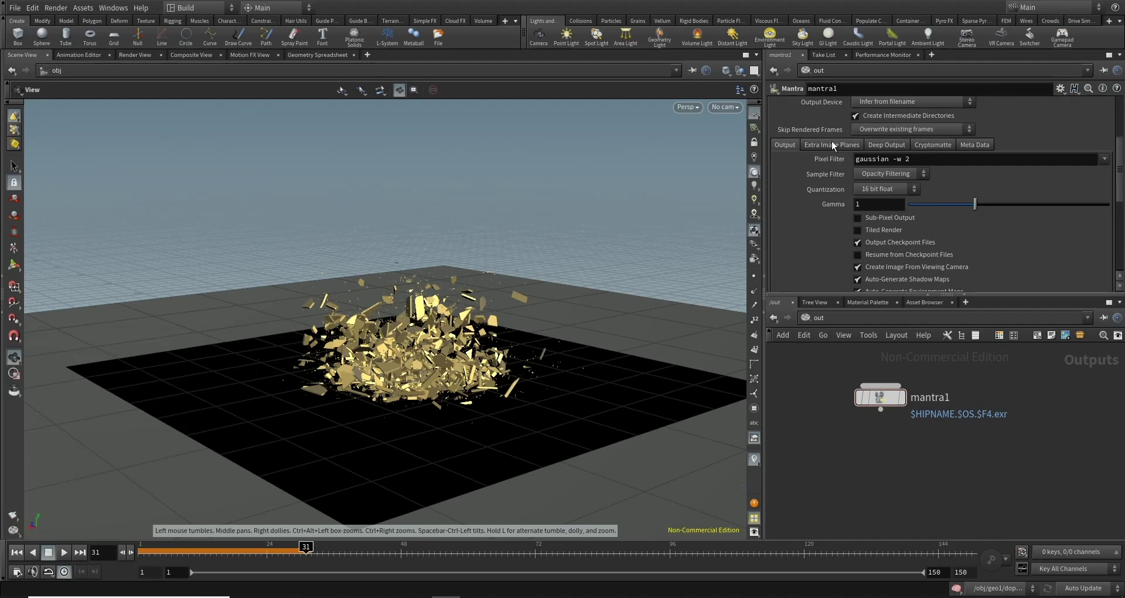
pyautogui.scroll(4, 826, 164)
pyautogui.scroll(4, 817, 162)
pyautogui.click(814, 133)
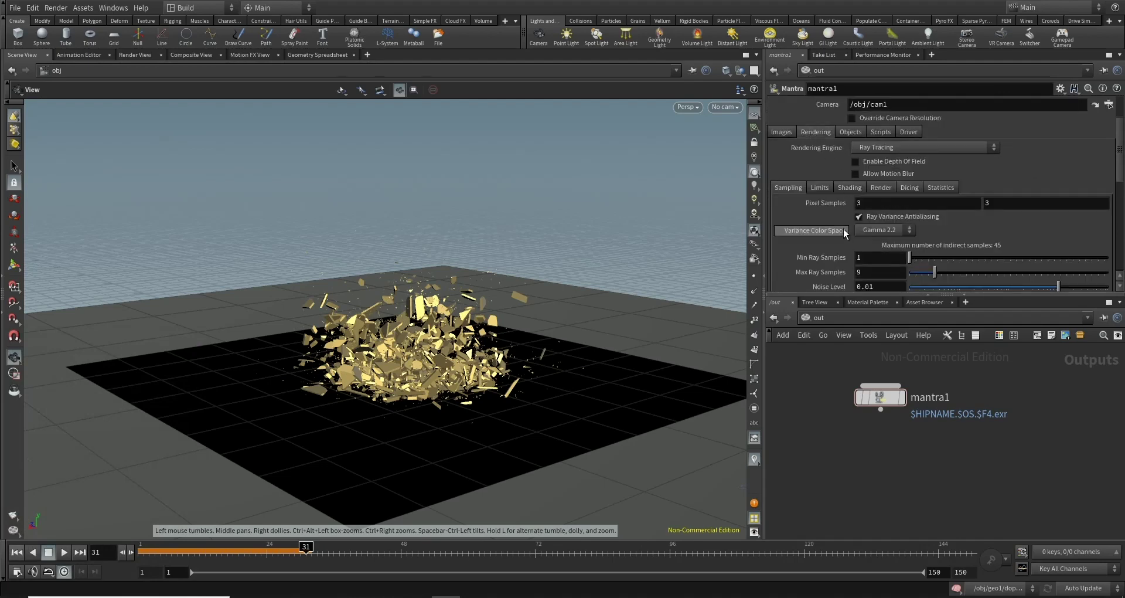
pyautogui.click(812, 206)
pyautogui.write('5')
pyautogui.press('Return')
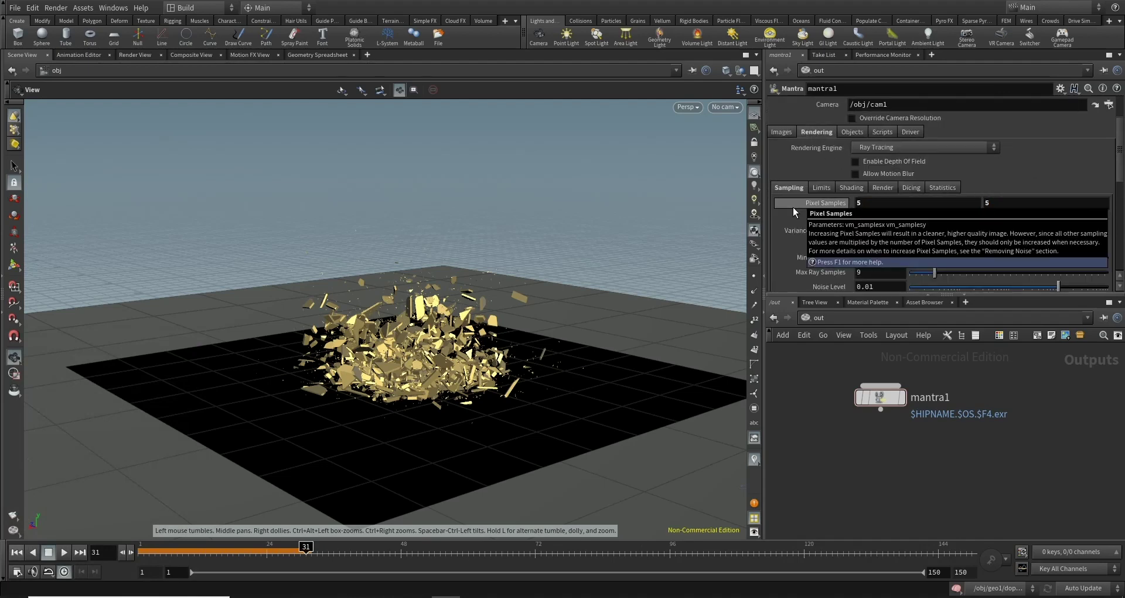
# Review the ray-tracing Limits, then bring up the Objects tab's Force Objects chooser
pyautogui.scroll(-2, 811, 236)
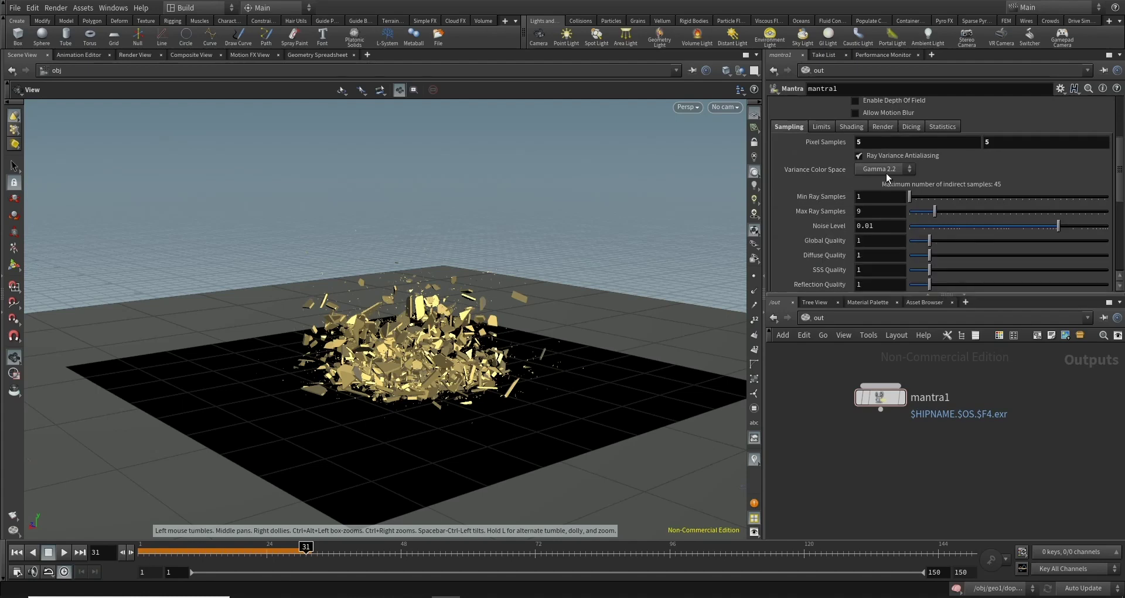
pyautogui.scroll(-2, 886, 173)
pyautogui.scroll(4, 858, 207)
pyautogui.click(822, 203)
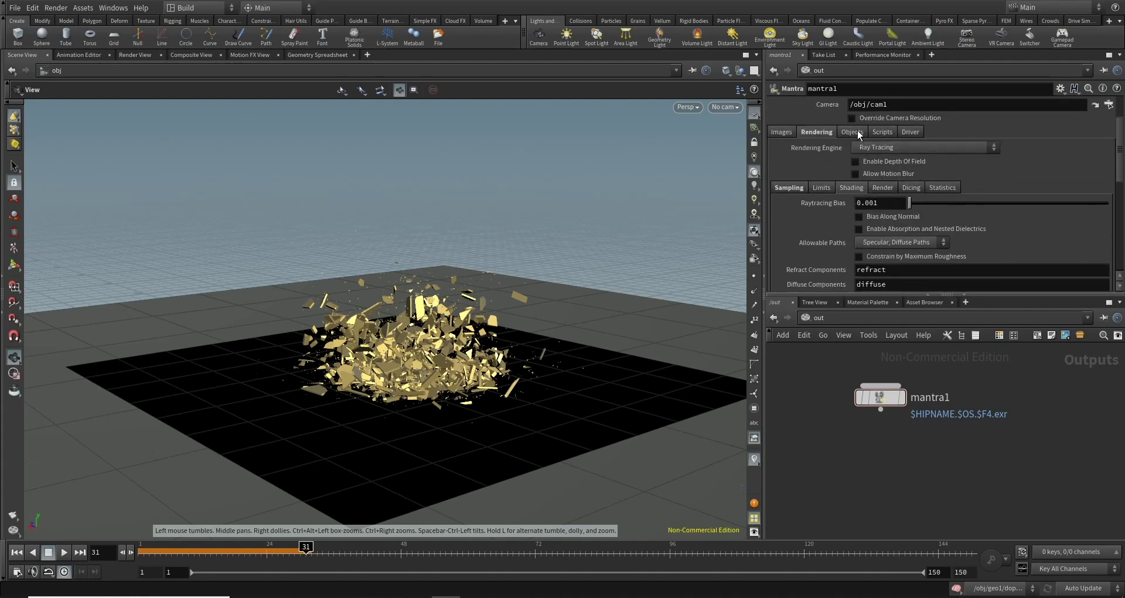
pyautogui.click(858, 133)
pyautogui.click(1106, 163)
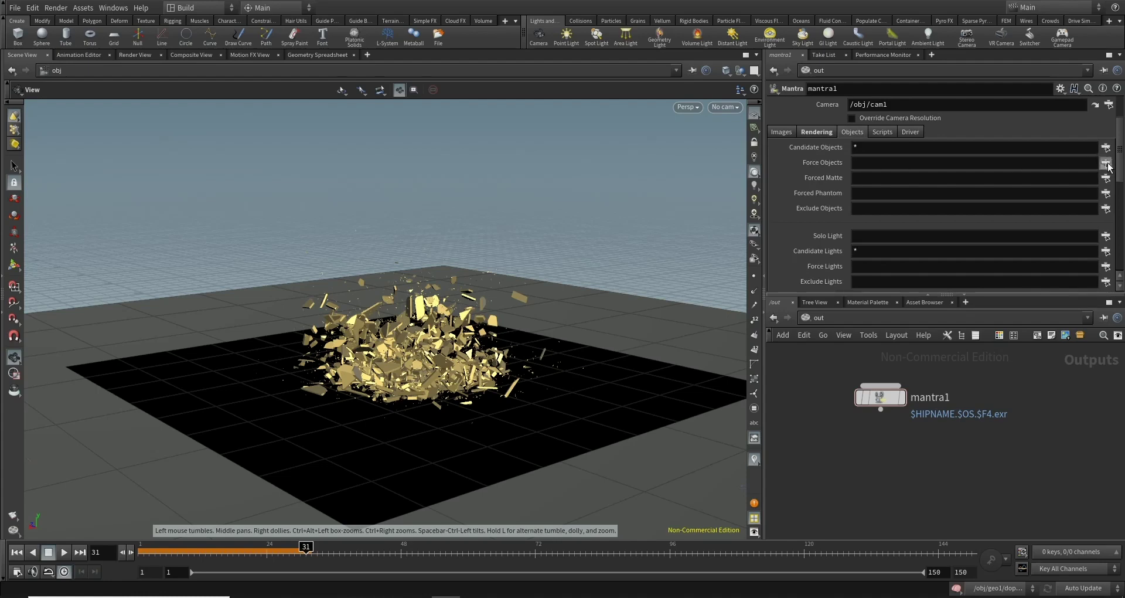
# Pick geo1 as the Force Objects entry
pyautogui.doubleClick(943, 50)
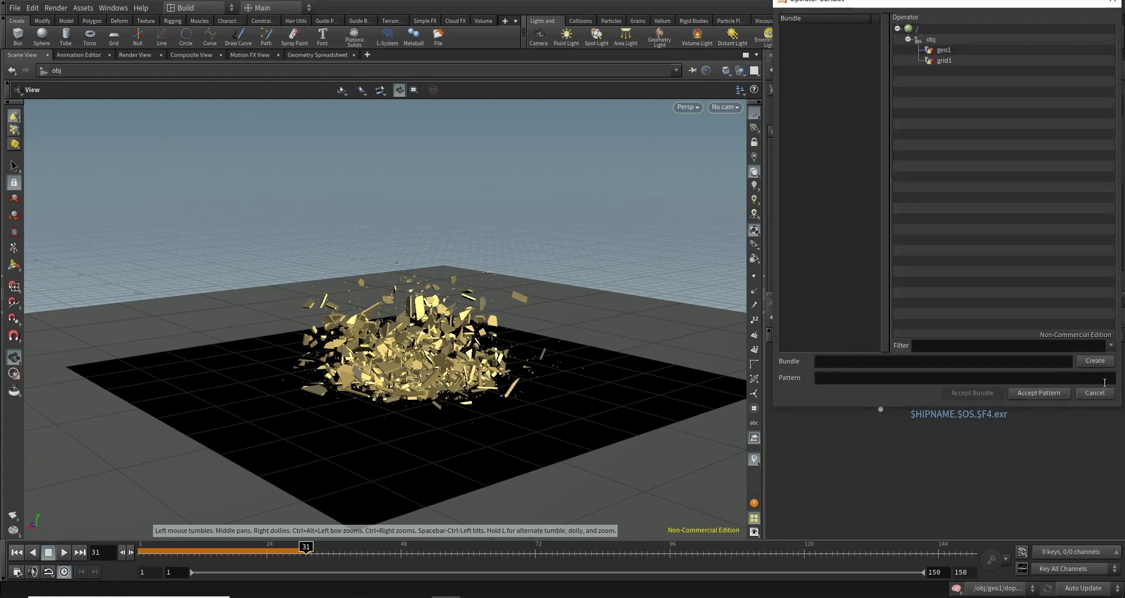
pyautogui.click(1094, 392)
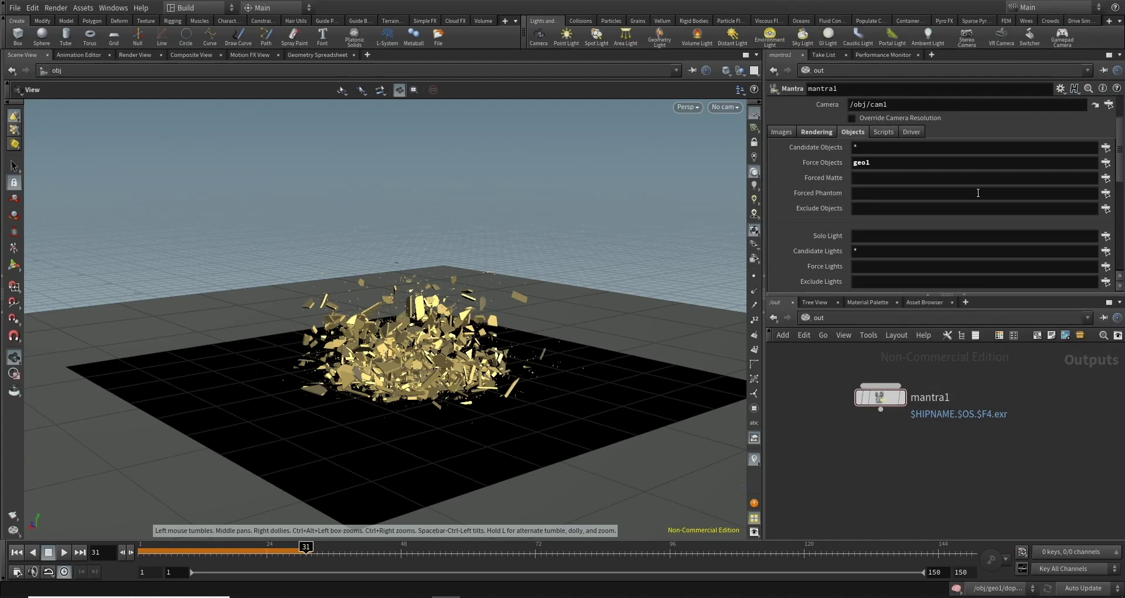
pyautogui.scroll(2, 977, 192)
pyautogui.scroll(-2, 884, 241)
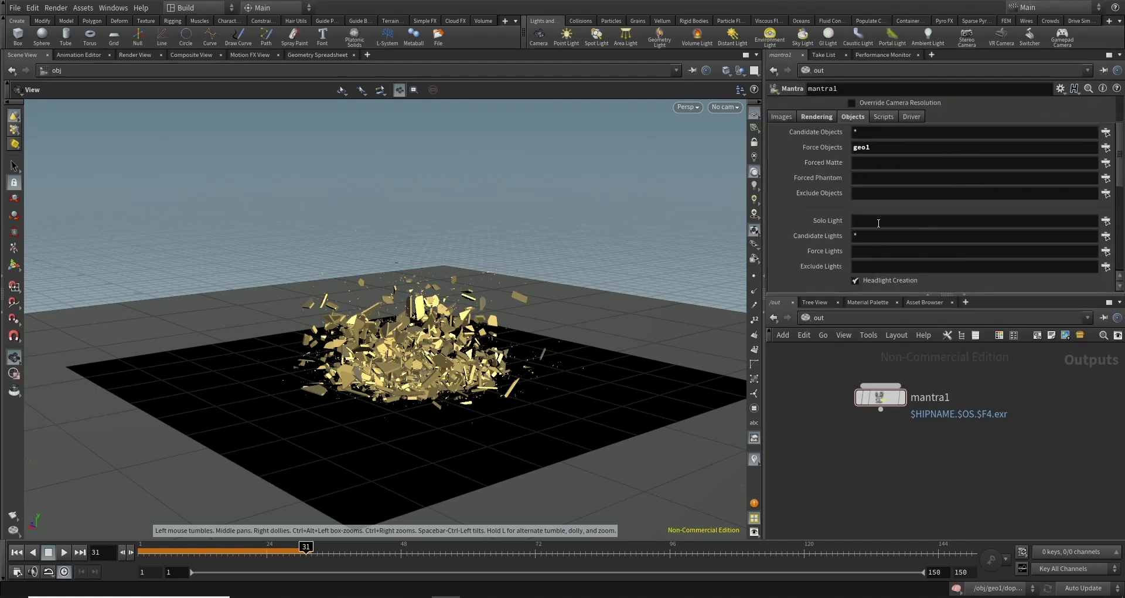
# Clear the wildcard from Candidate Objects and Candidate Lights
pyautogui.doubleClick(864, 132)
pyautogui.press('BackSpace')
pyautogui.doubleClick(867, 235)
pyautogui.press('BackSpace')
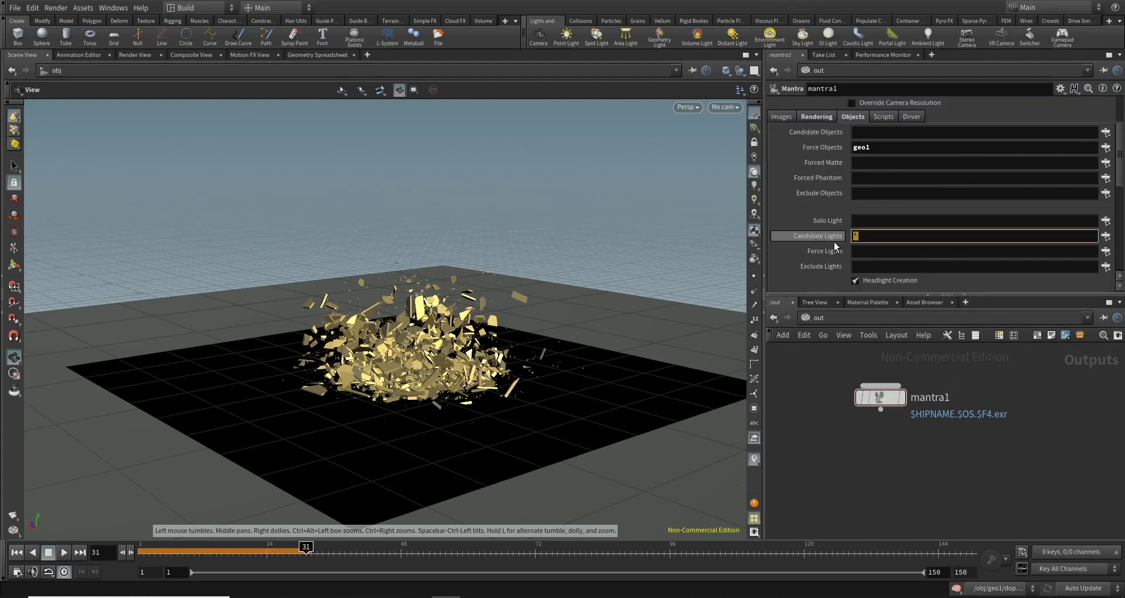
# Set Force Lights to envlight1, arealight2 and arealight1
pyautogui.click(1105, 251)
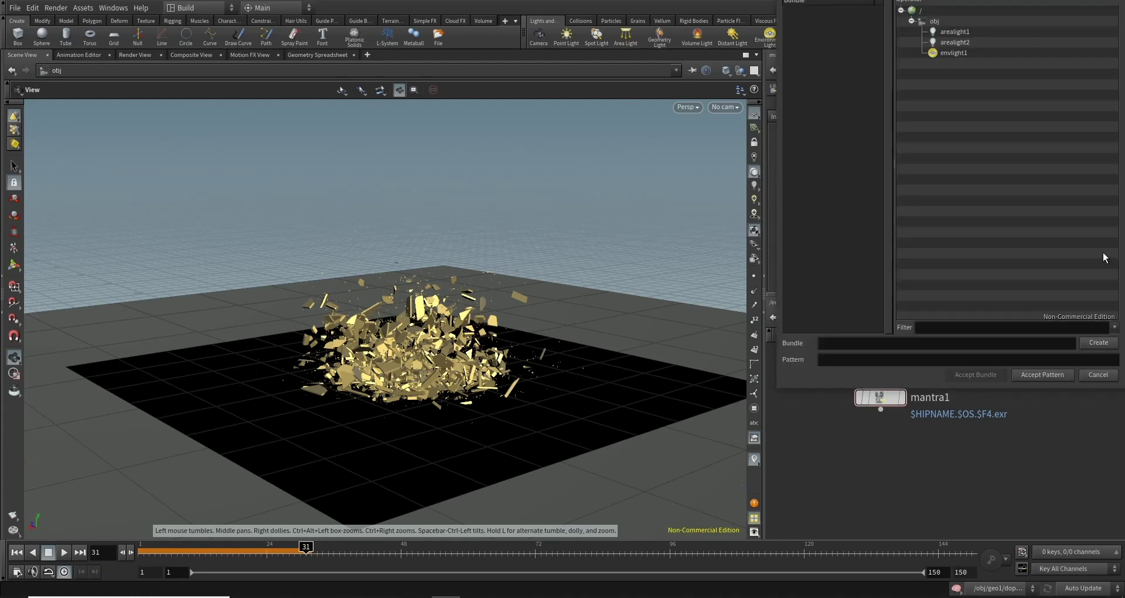
pyautogui.click(955, 32)
pyautogui.keyDown('shift'); pyautogui.click(957, 52); pyautogui.keyUp('shift')
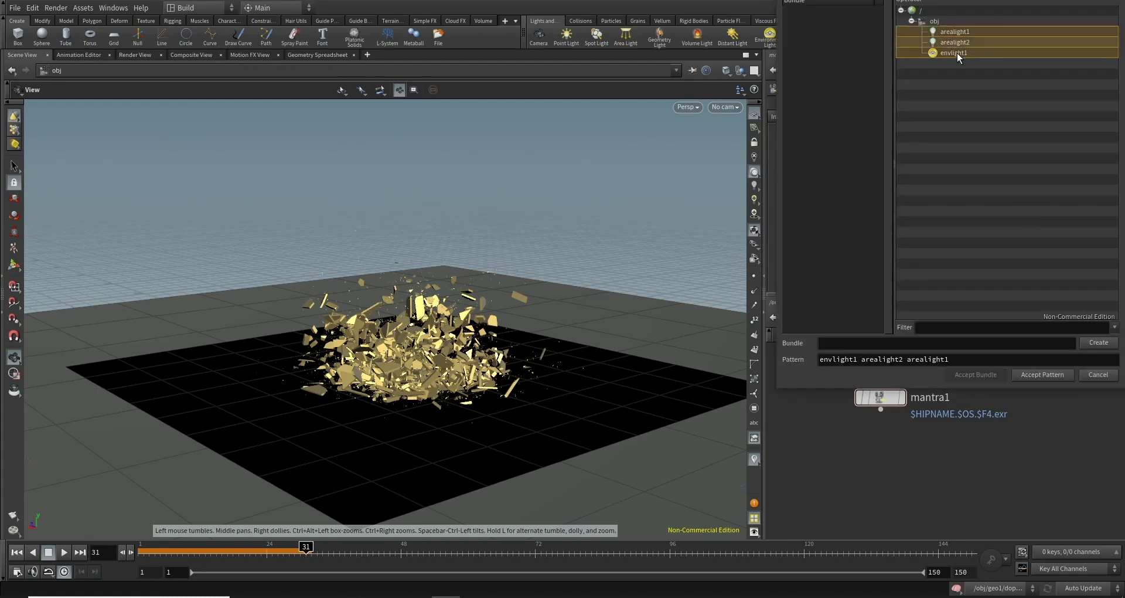
pyautogui.click(1046, 375)
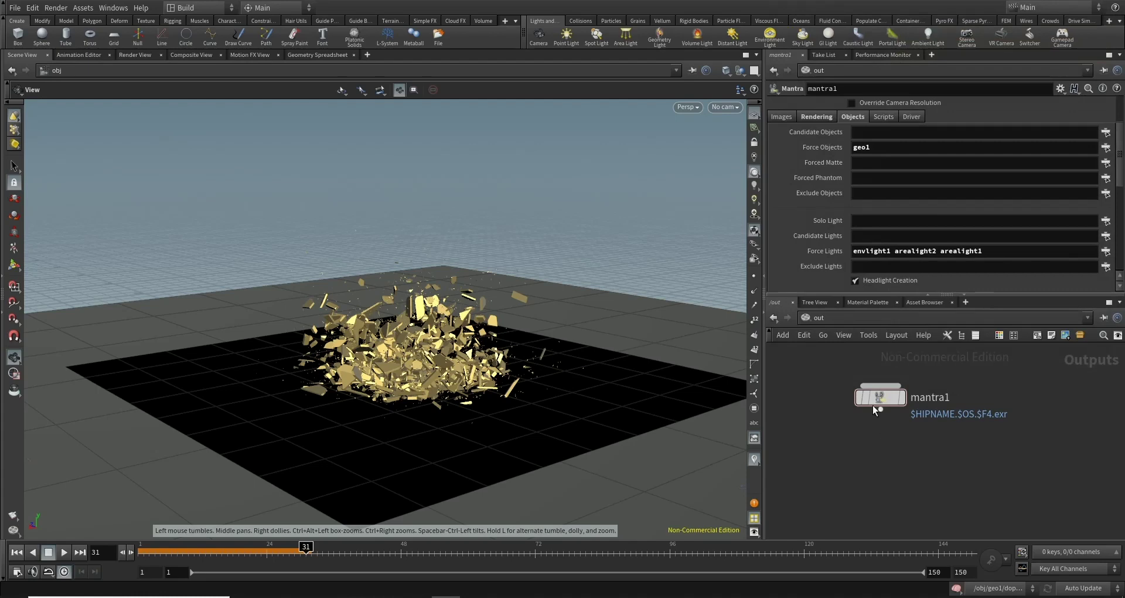
pyautogui.scroll(3, 818, 246)
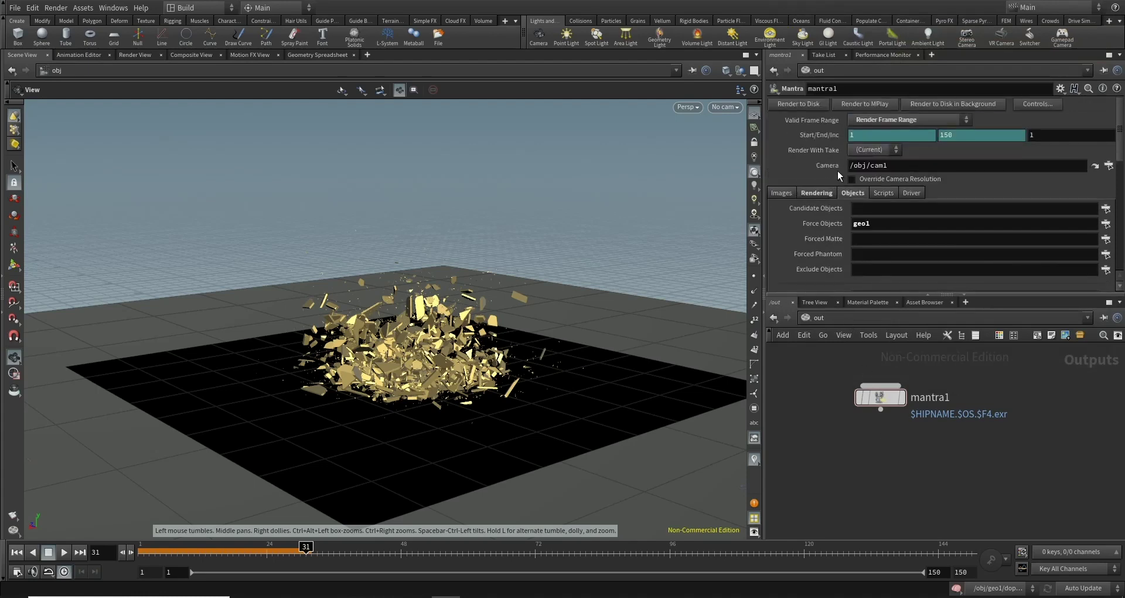
# Check Allow Motion Blur on mantra1 and nudge the node lower in /out
pyautogui.click(827, 192)
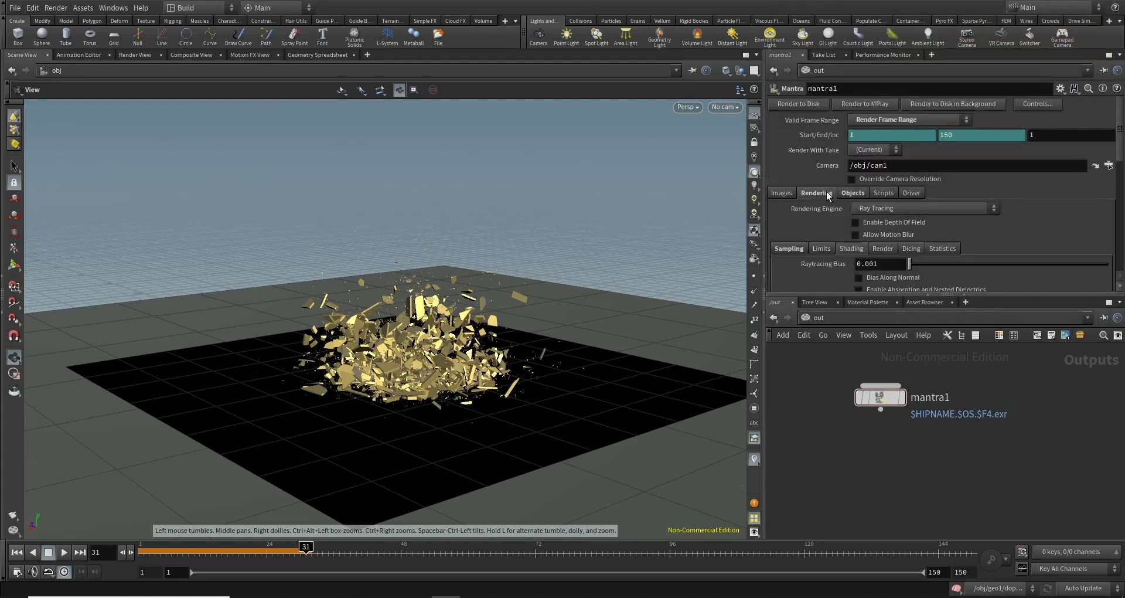
pyautogui.click(855, 235)
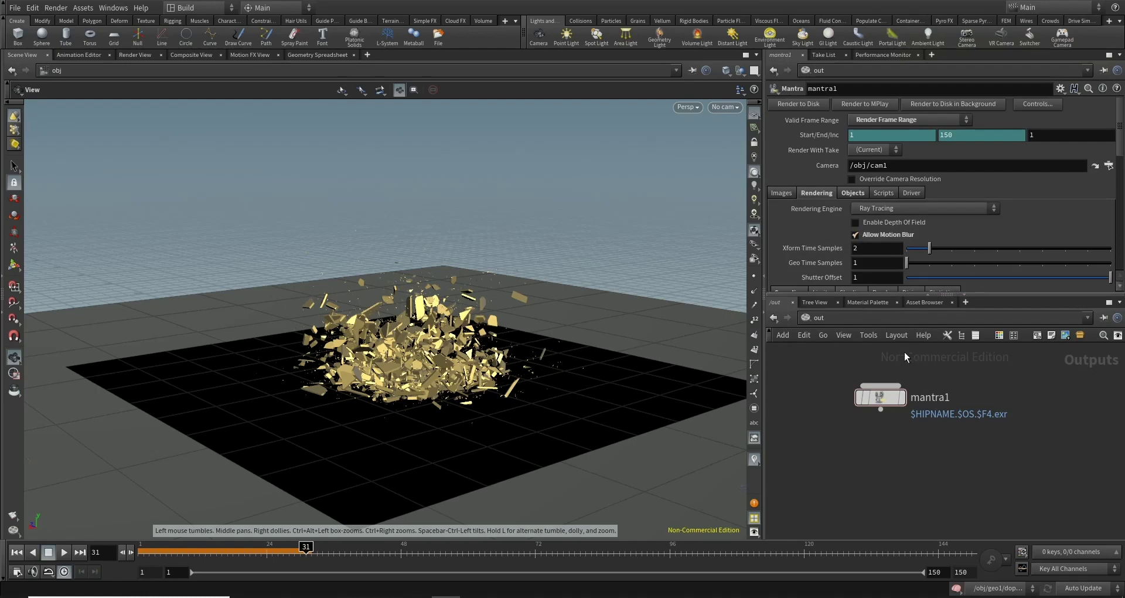
pyautogui.moveTo(882, 399); pyautogui.dragTo(930, 418)
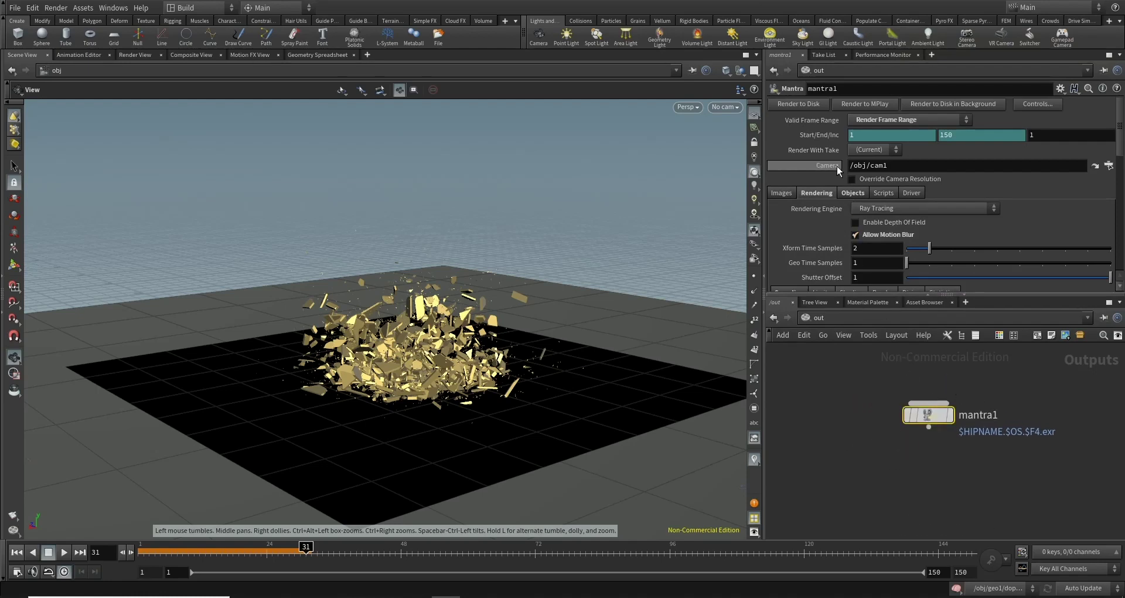
pyautogui.moveTo(925, 417); pyautogui.dragTo(927, 428)
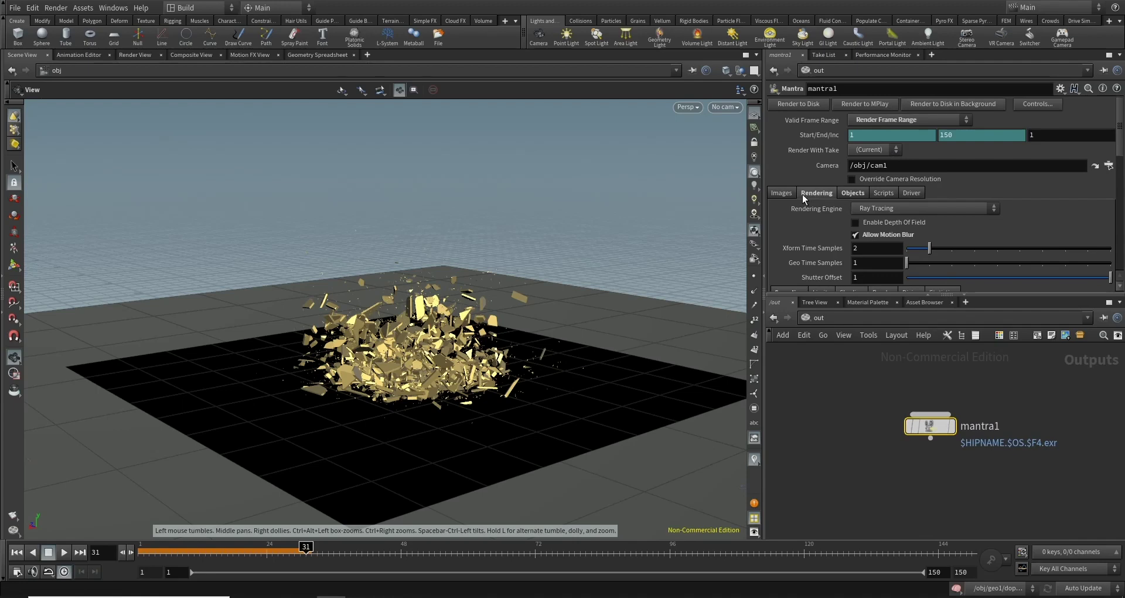
# Replace $HIP/render in Output Picture with the 13.rbd_con render folder path, then start Render to Disk
pyautogui.click(781, 193)
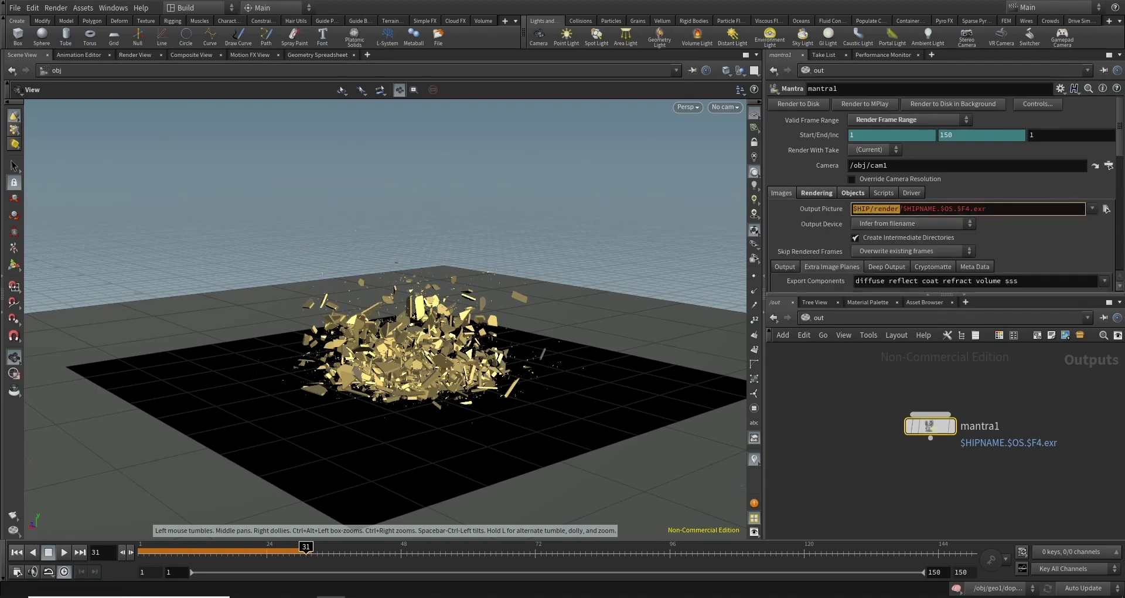
pyautogui.moveTo(904, 209)
pyautogui.mouseDown()
pyautogui.moveTo(835, 208)
pyautogui.moveTo(846, 209)
pyautogui.mouseUp()
pyautogui.write('F:\\youtube_houdident\\seq\\13.rbd_con\\render')
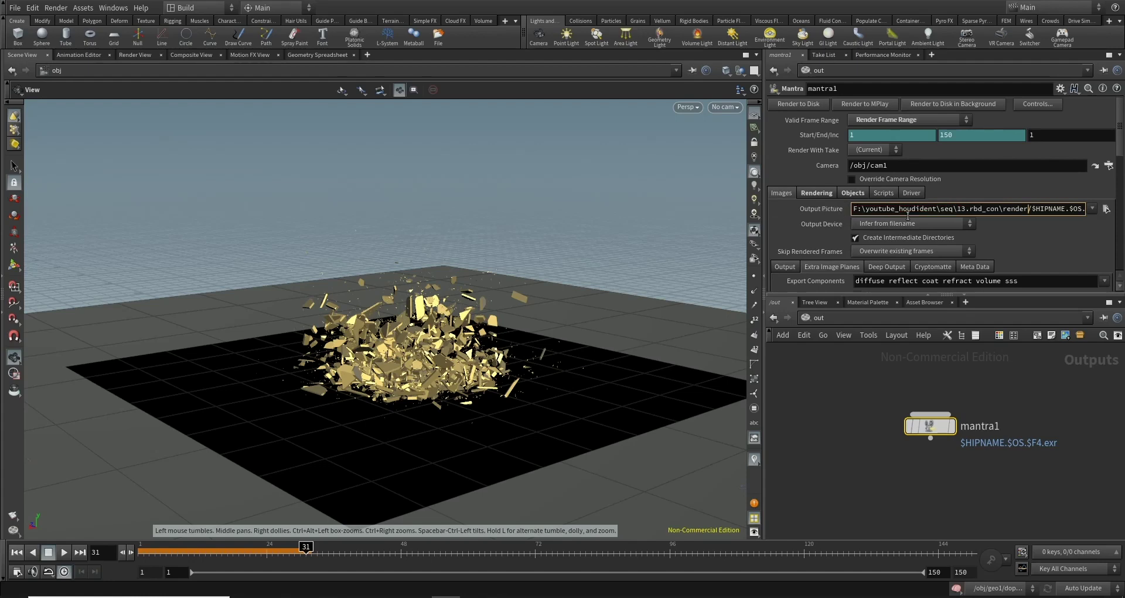
pyautogui.press('Return')
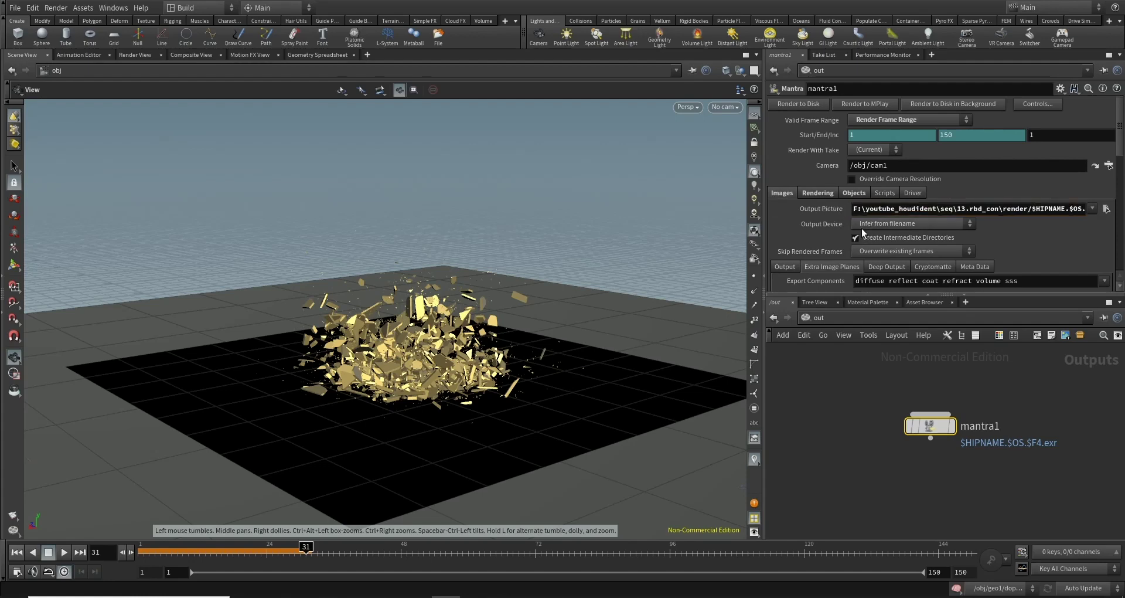
pyautogui.click(802, 104)
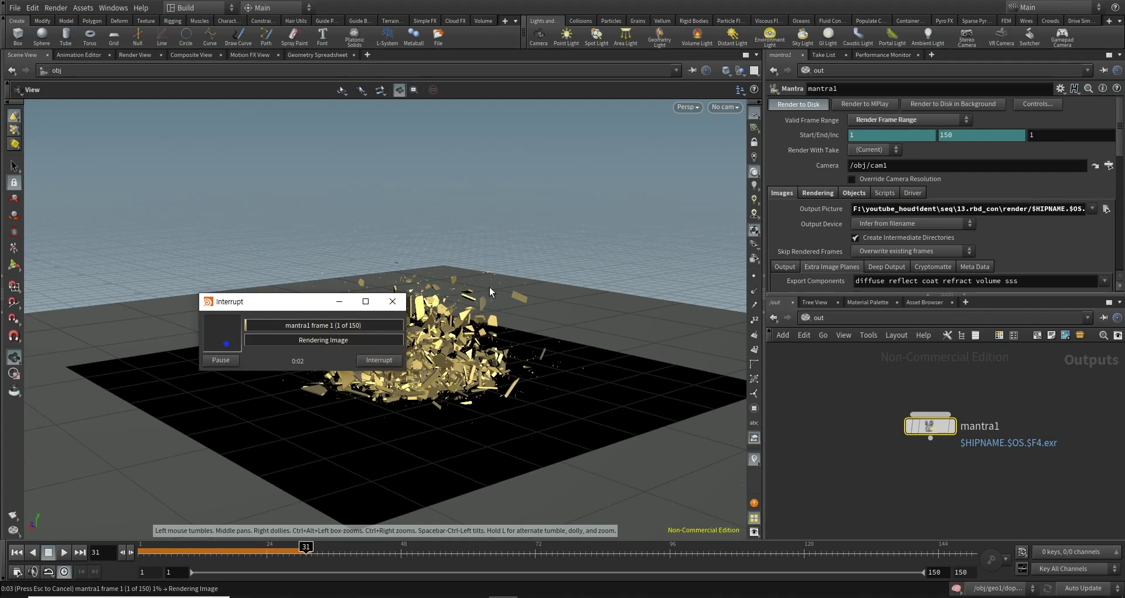
# Move the render progress window to the centre of the viewport
pyautogui.moveTo(306, 302)
pyautogui.mouseDown()
pyautogui.moveTo(551, 234)
pyautogui.moveTo(608, 197)
pyautogui.mouseUp()
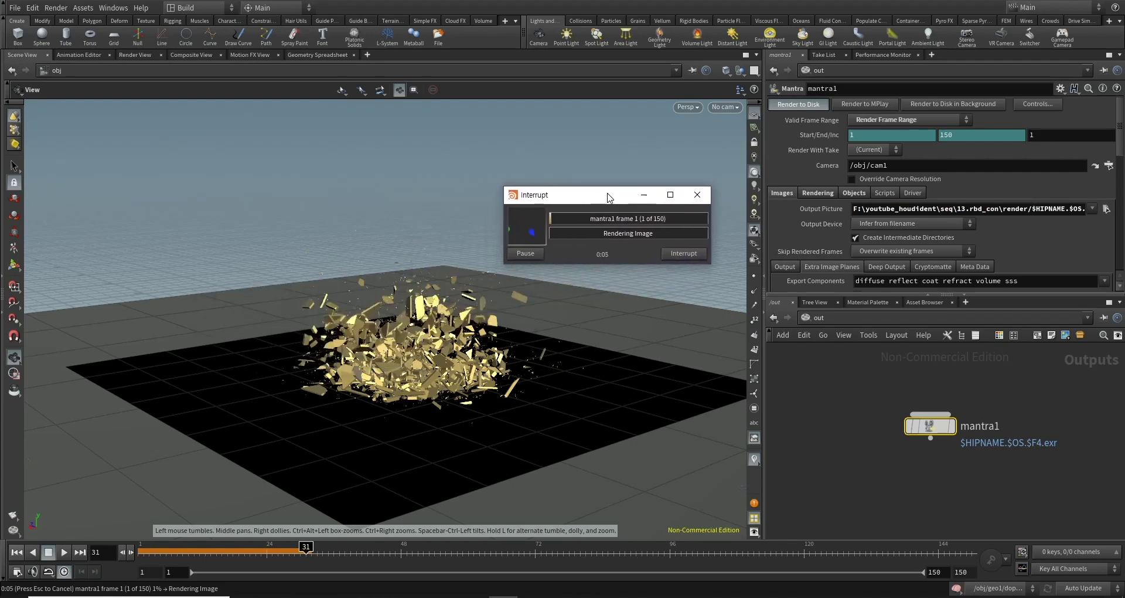